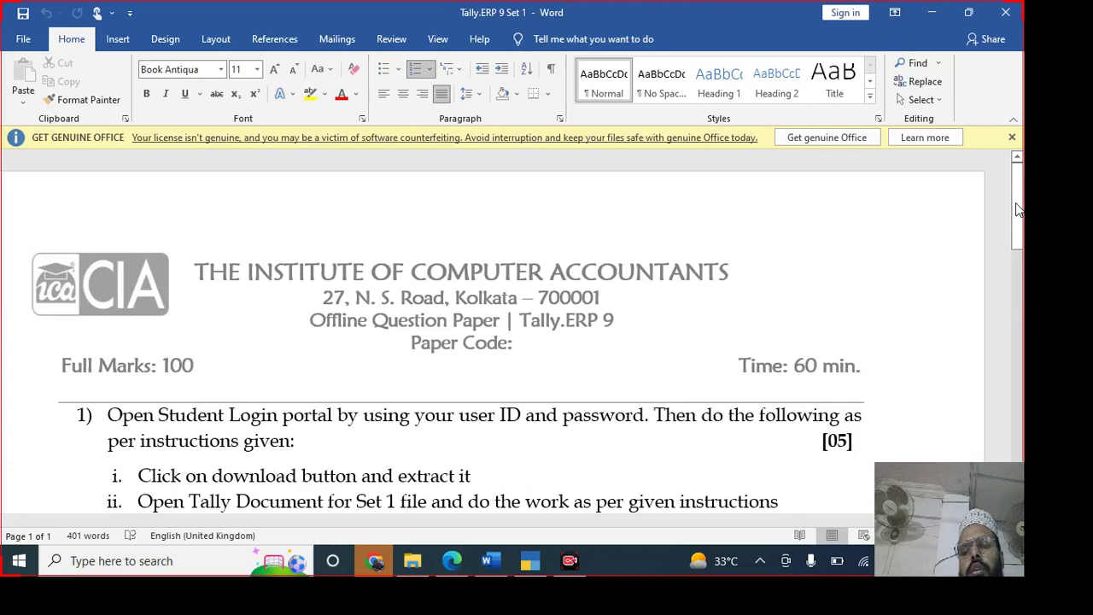
- Read question 11 in the Word question paper and examine its invoice, Document 4, in the Tally Document for Set1 PDF
scroll(919, 509, down, 5)
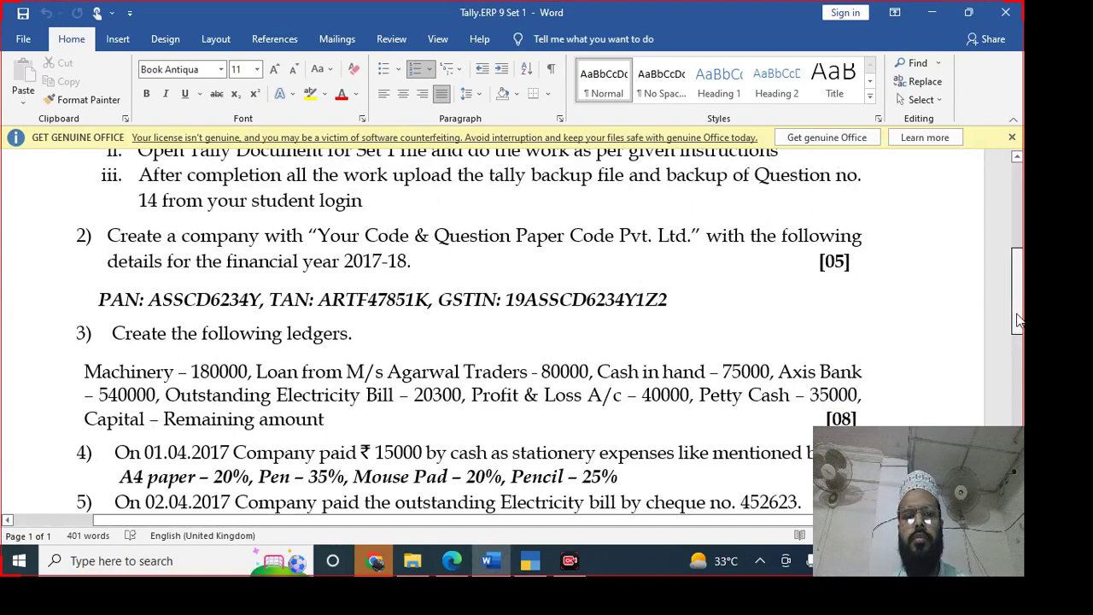
drag(1018, 320, 1026, 442)
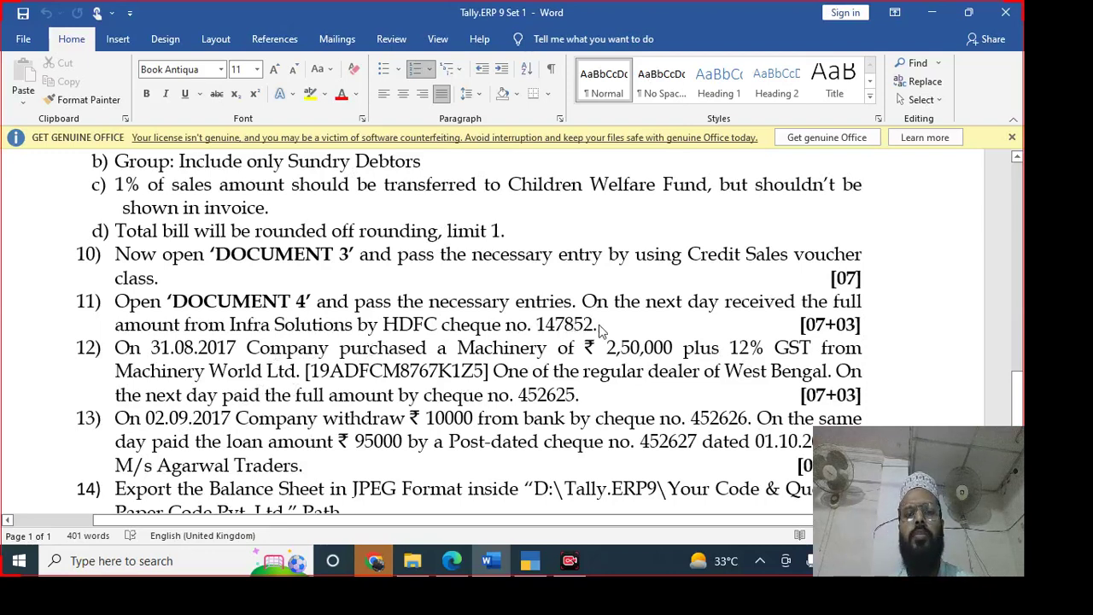
key(alt+Tab)
key(alt+Tab)
key(alt+Tab)
key(alt+Tab)
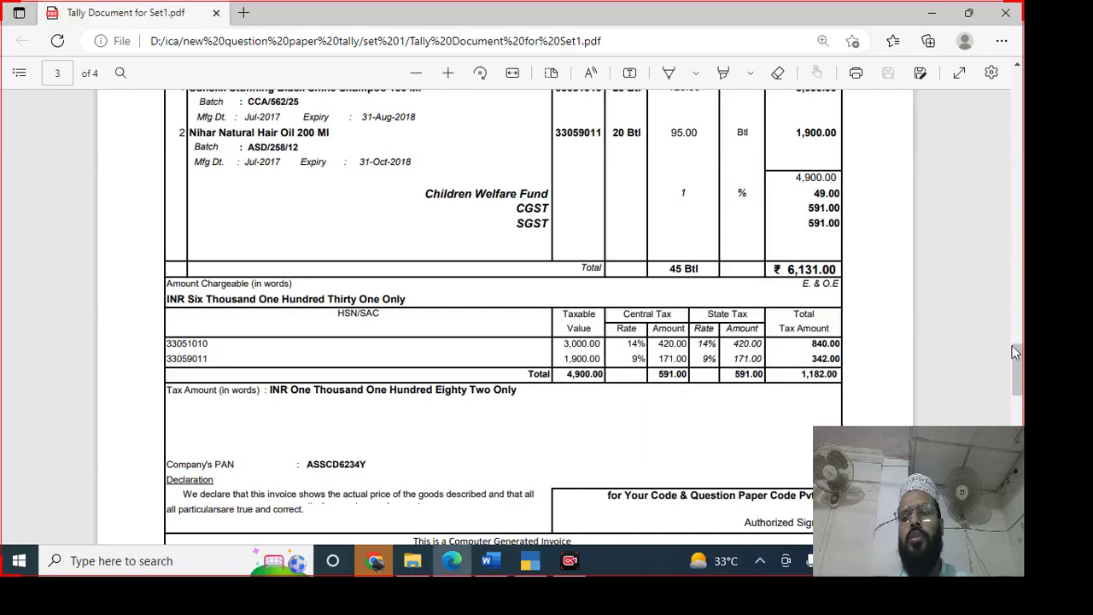
scroll(1016, 368, down, 1)
drag(1015, 468, 1010, 426)
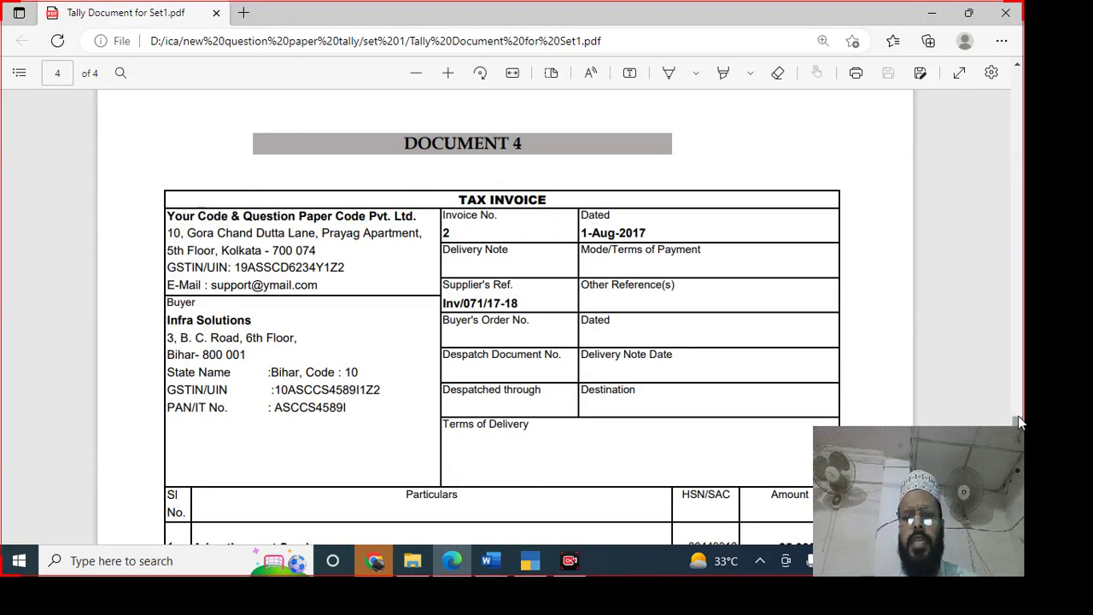
scroll(1017, 416, up, 5)
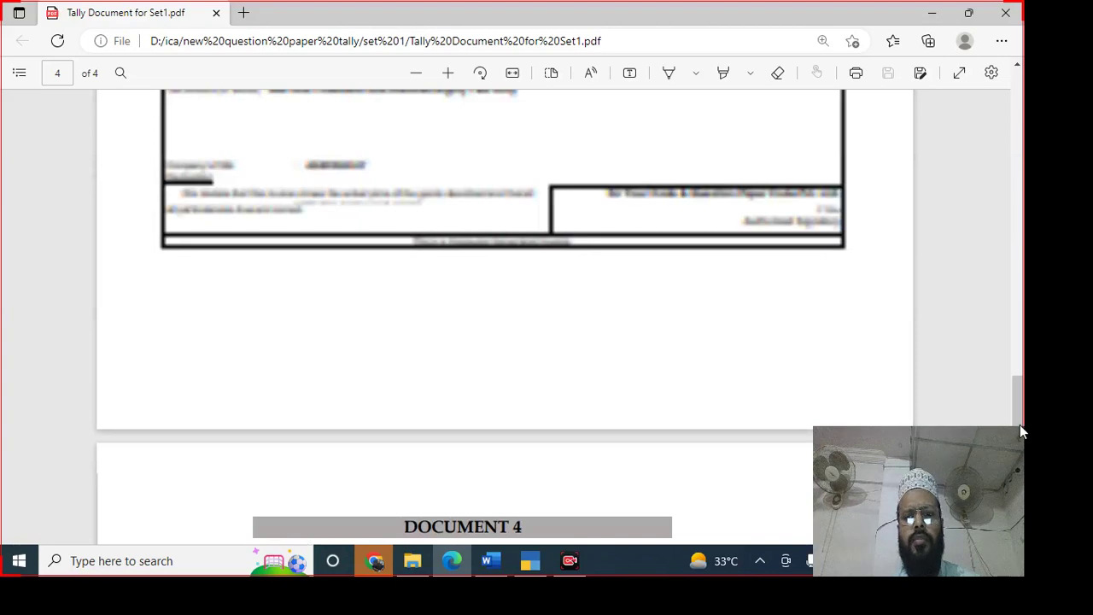
drag(1019, 400, 1018, 346)
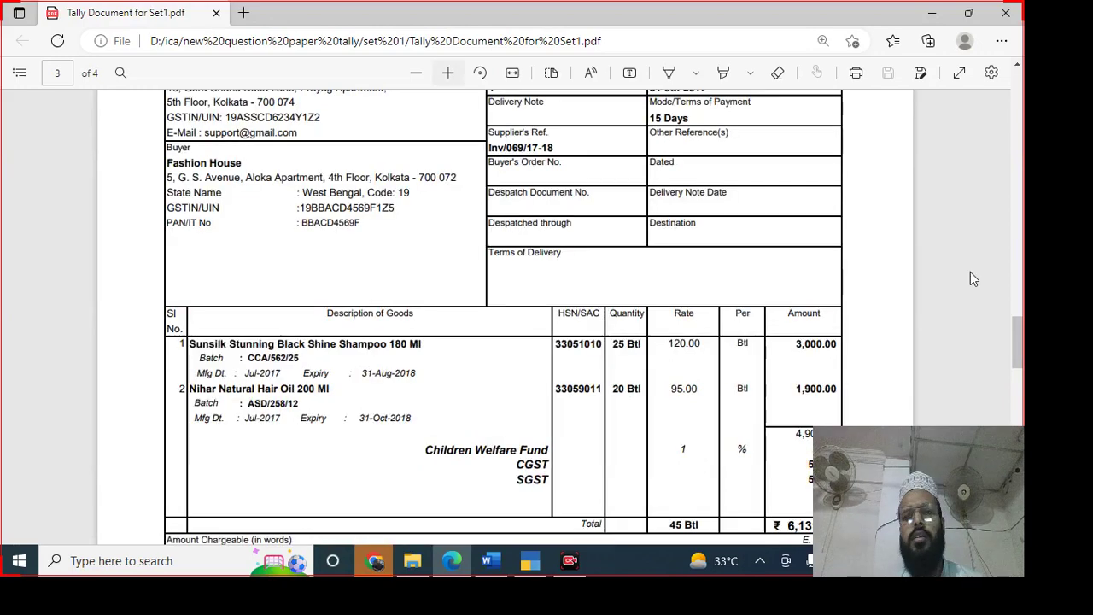
drag(1020, 333, 1026, 451)
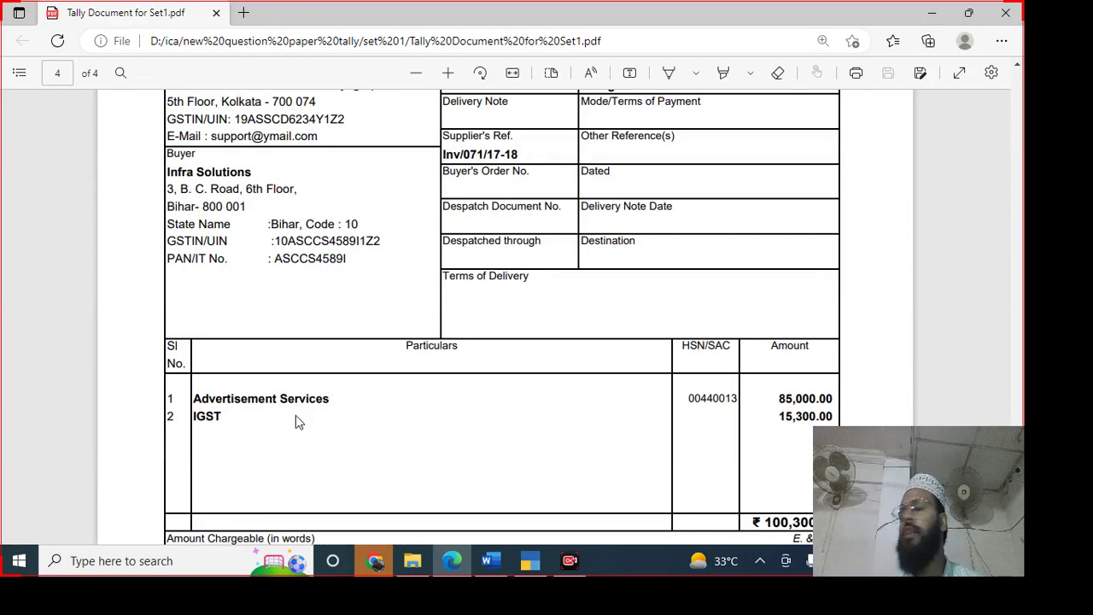
- Switch to TallyPrime and start a Sales voucher with both the voucher class and the cost centre class set to Not Applicable
click(530, 581)
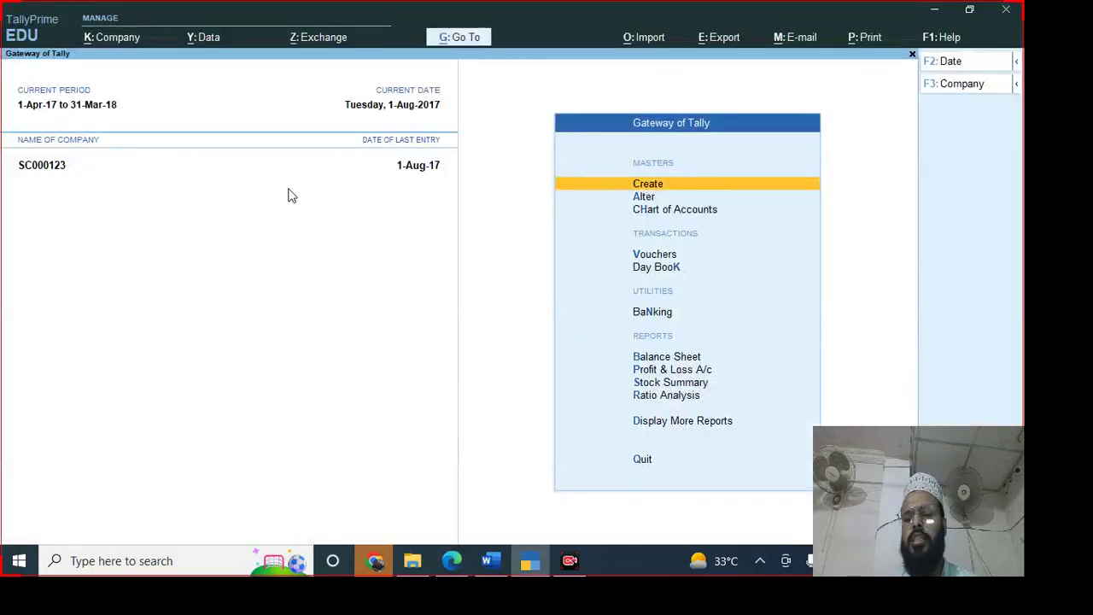
key(Down)
key(Down)
key(Down)
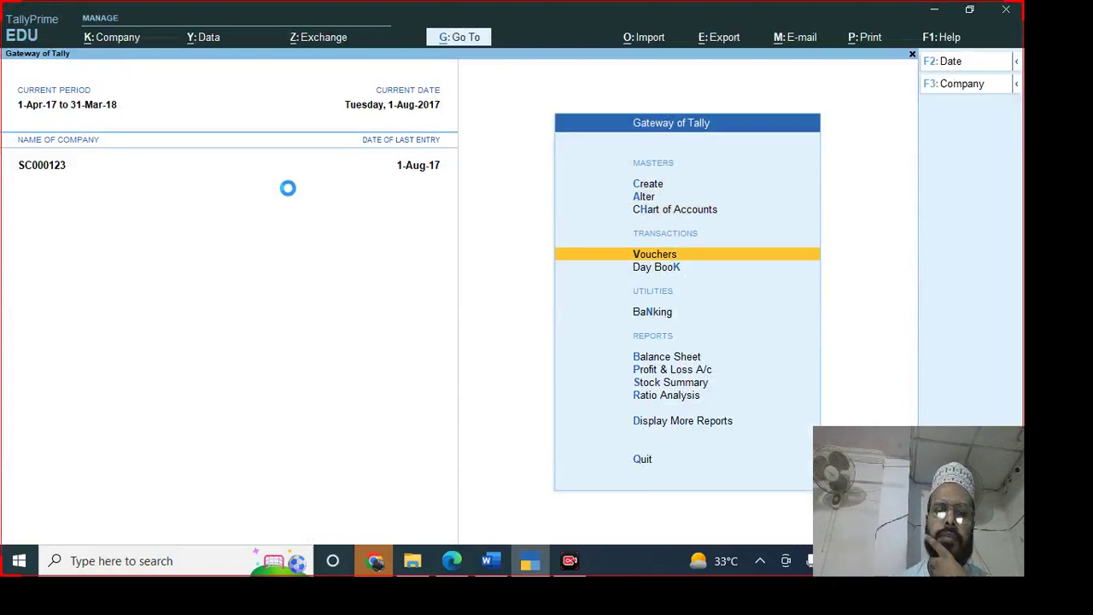
key(Return)
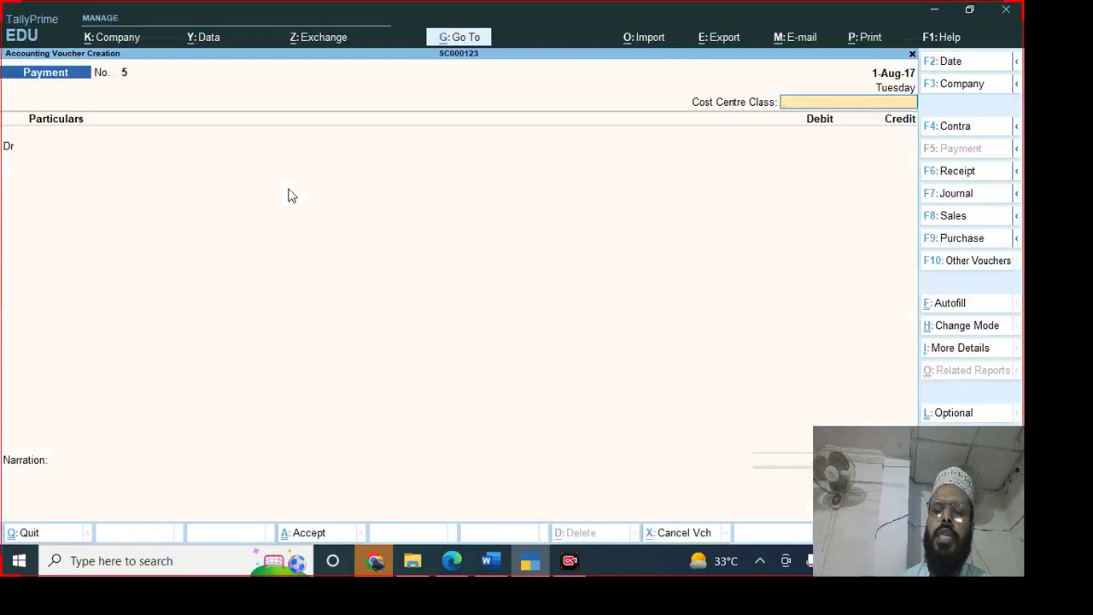
key(F8)
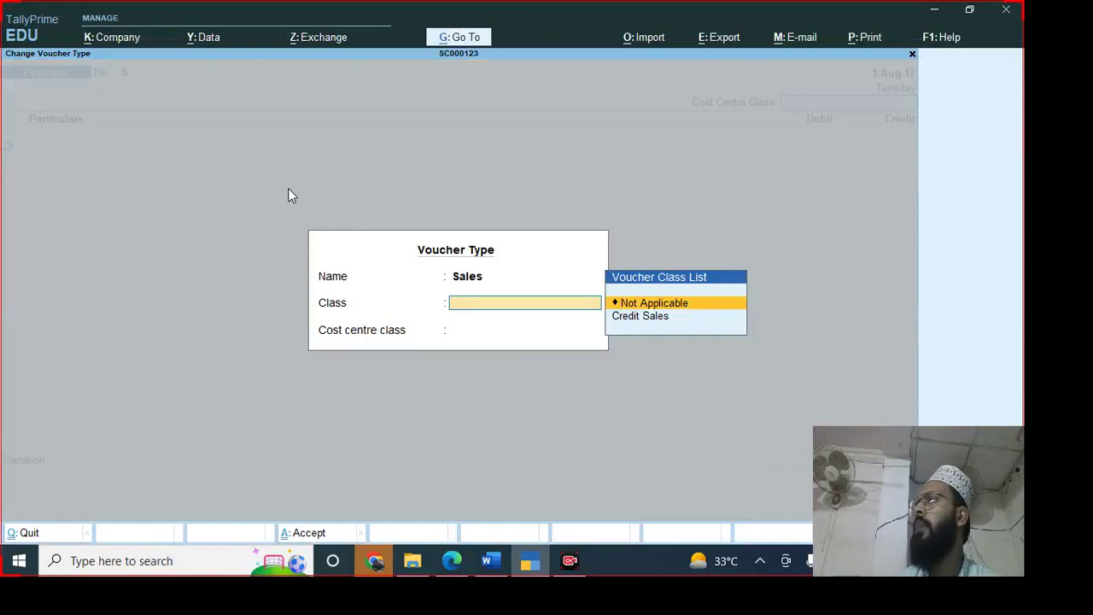
key(Return)
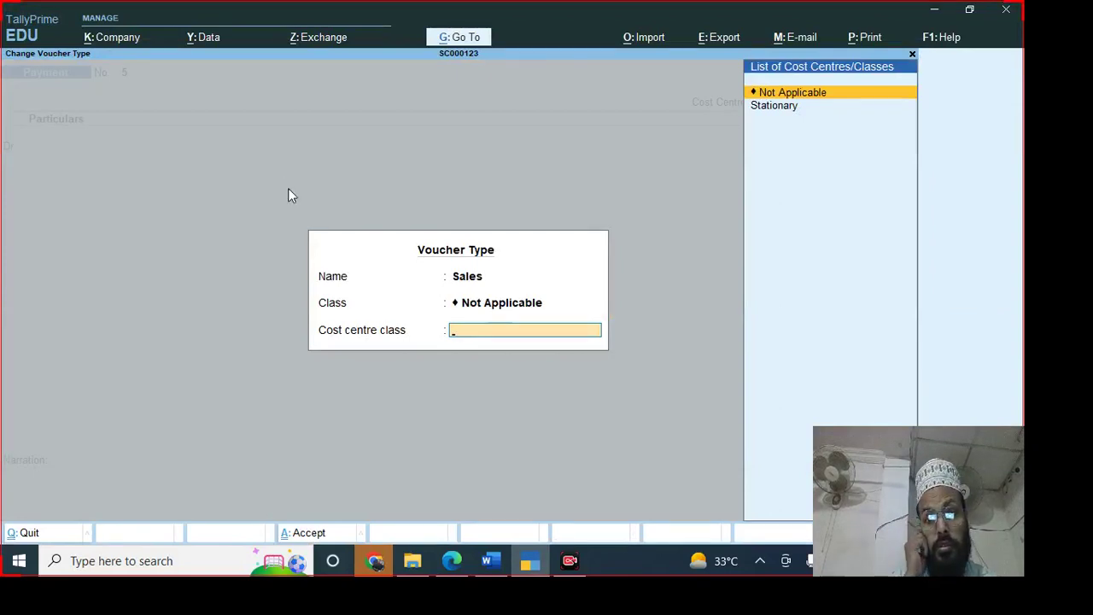
key(Return)
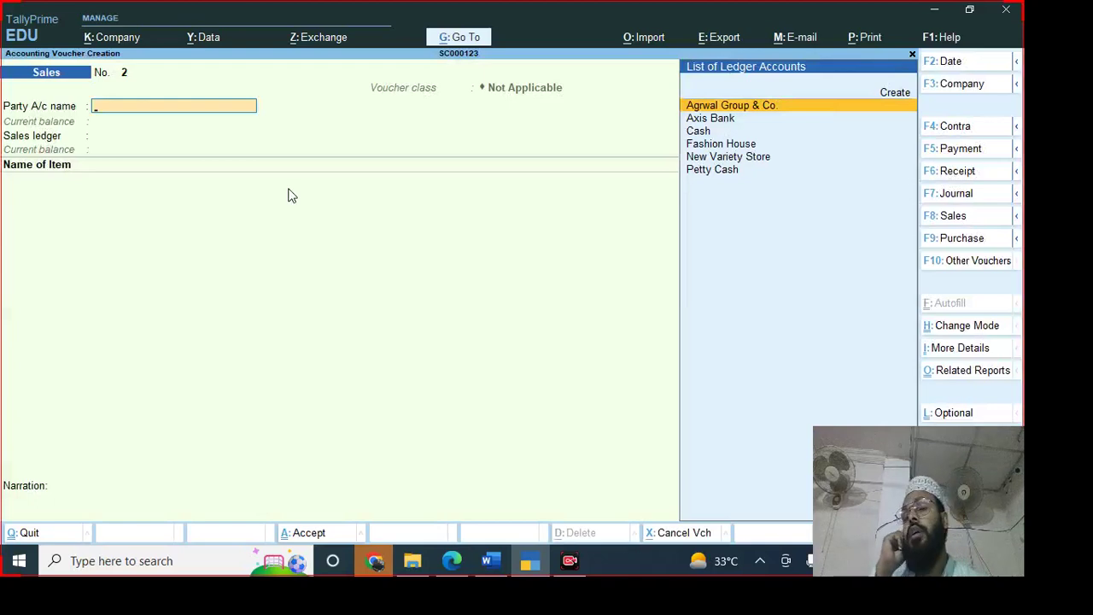
- Check the Document 4 invoice date in the PDF and set the sales voucher date to 1-8
key(F2)
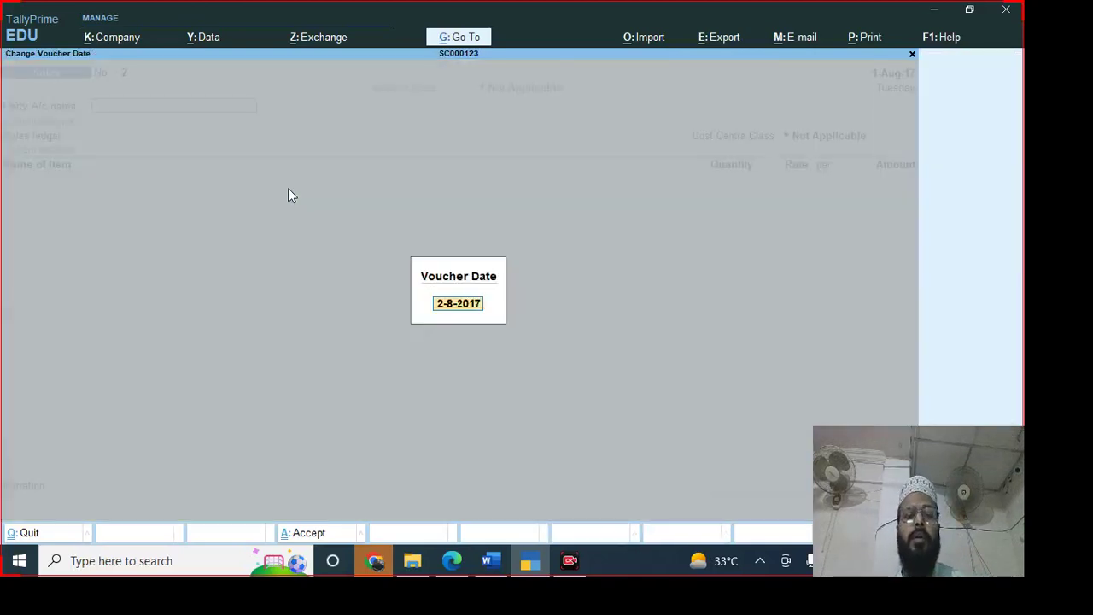
key(Return)
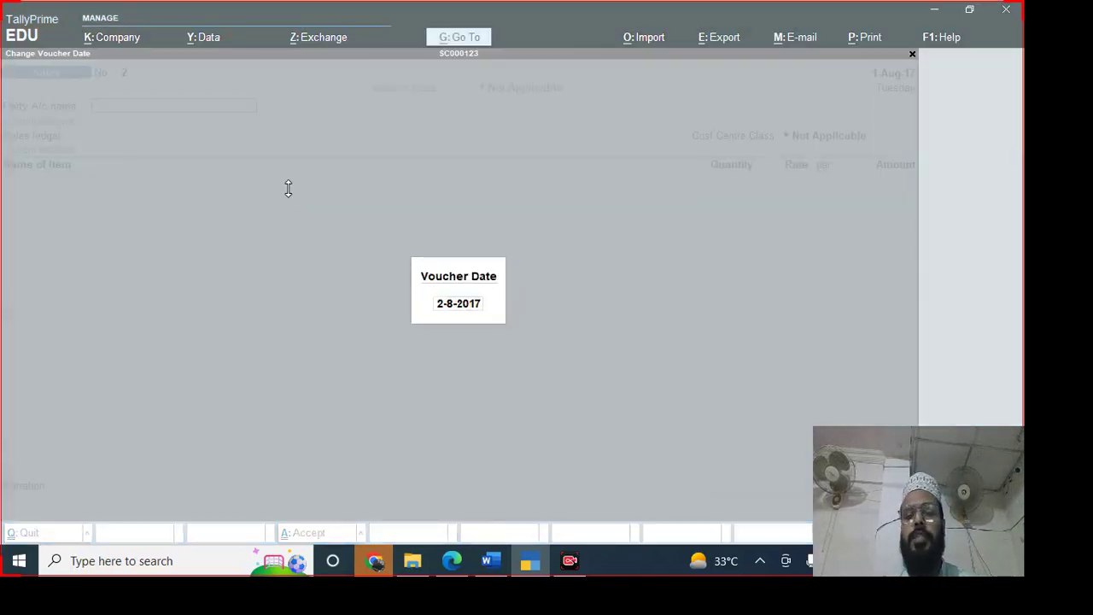
key(alt+Tab)
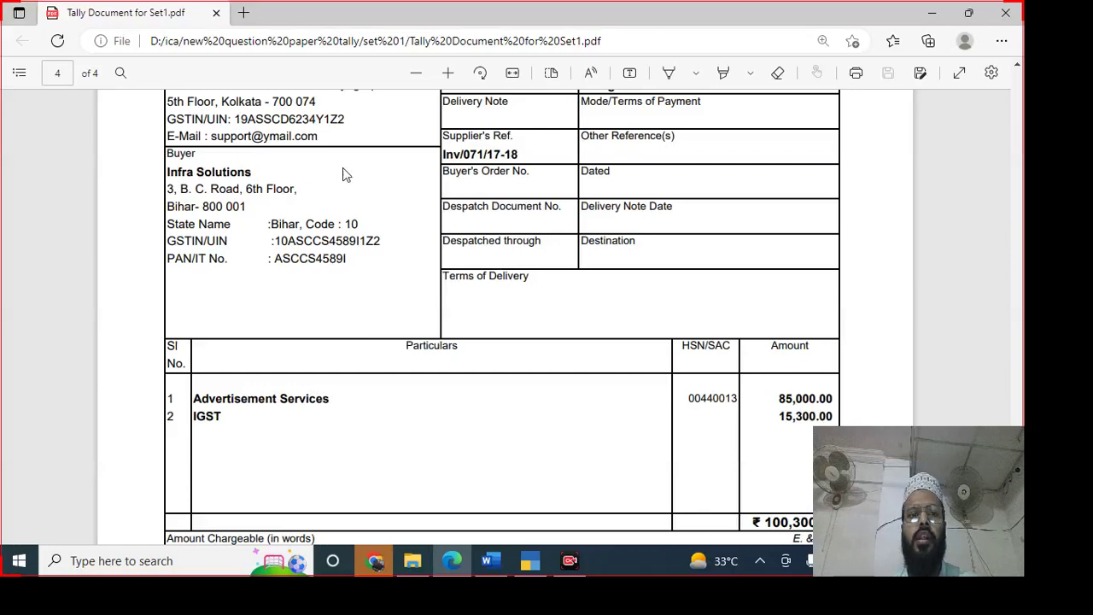
click(1018, 65)
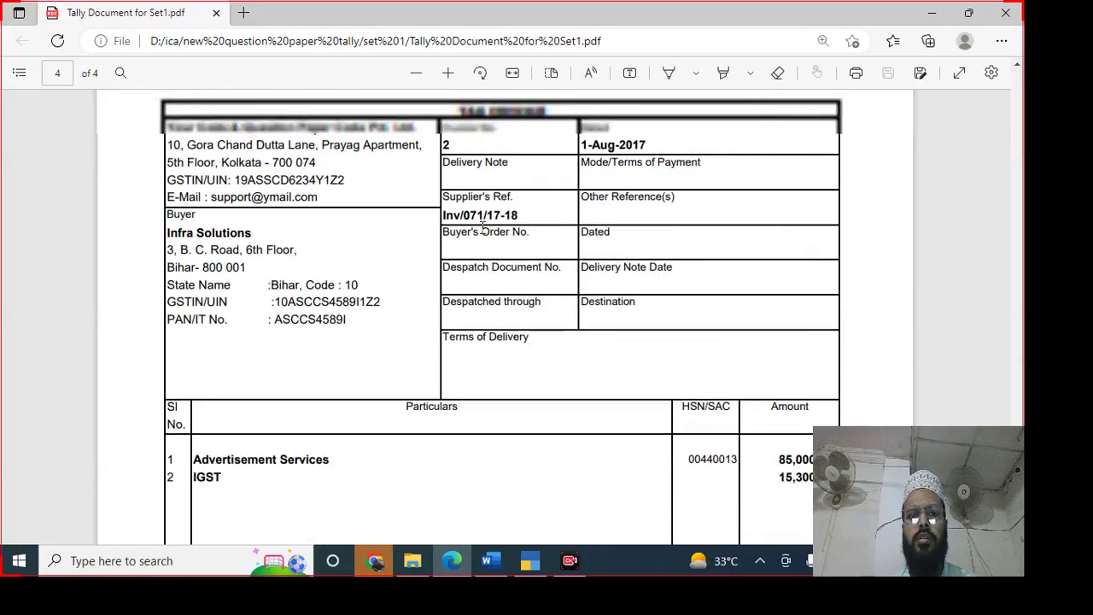
key(alt+Tab)
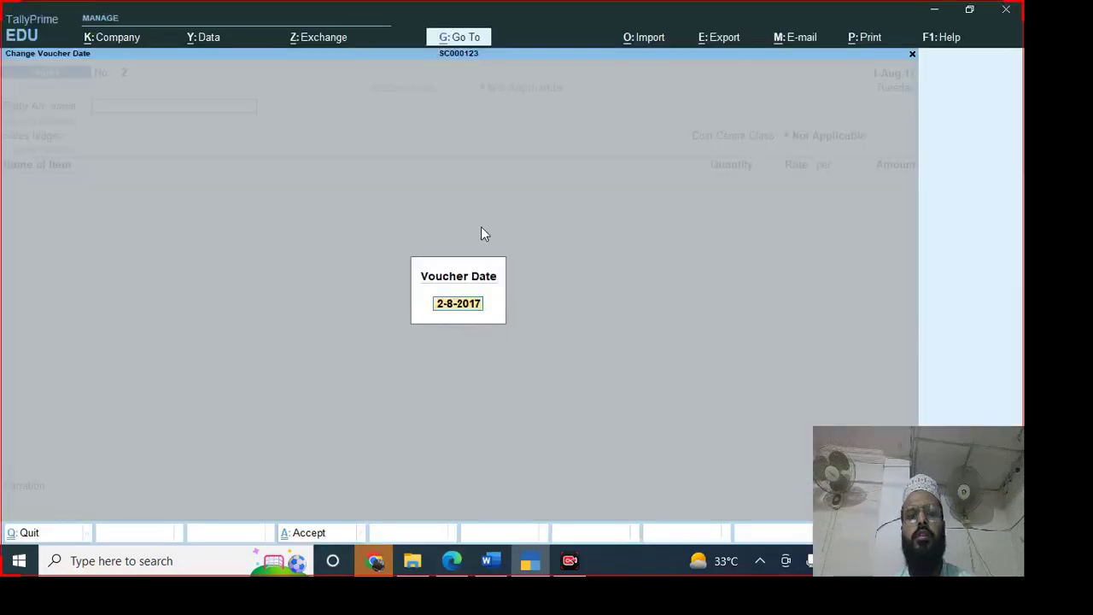
text(1-8)
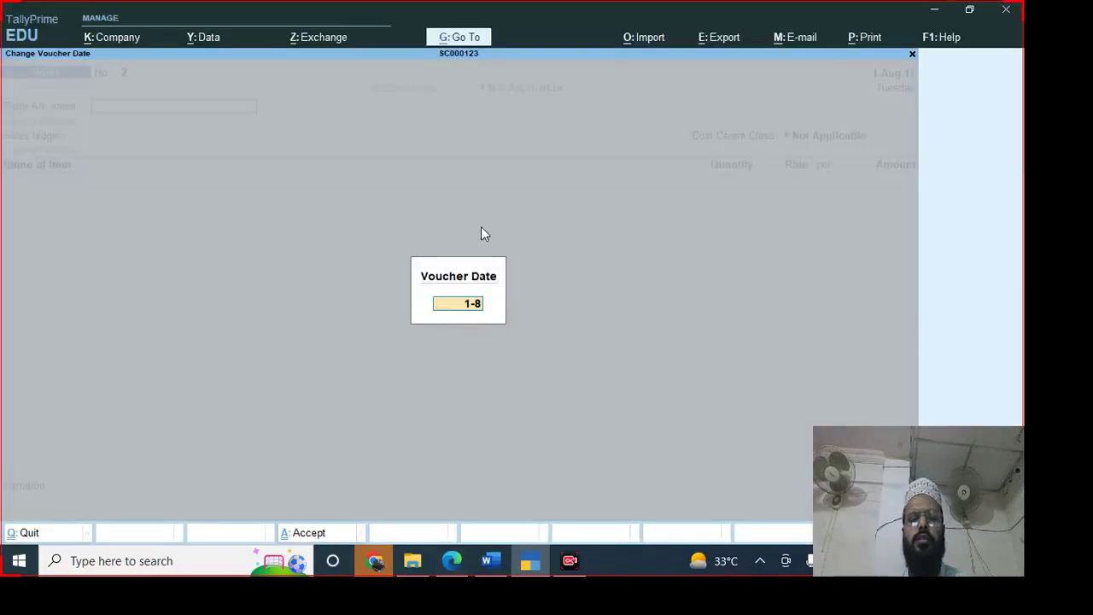
key(Return)
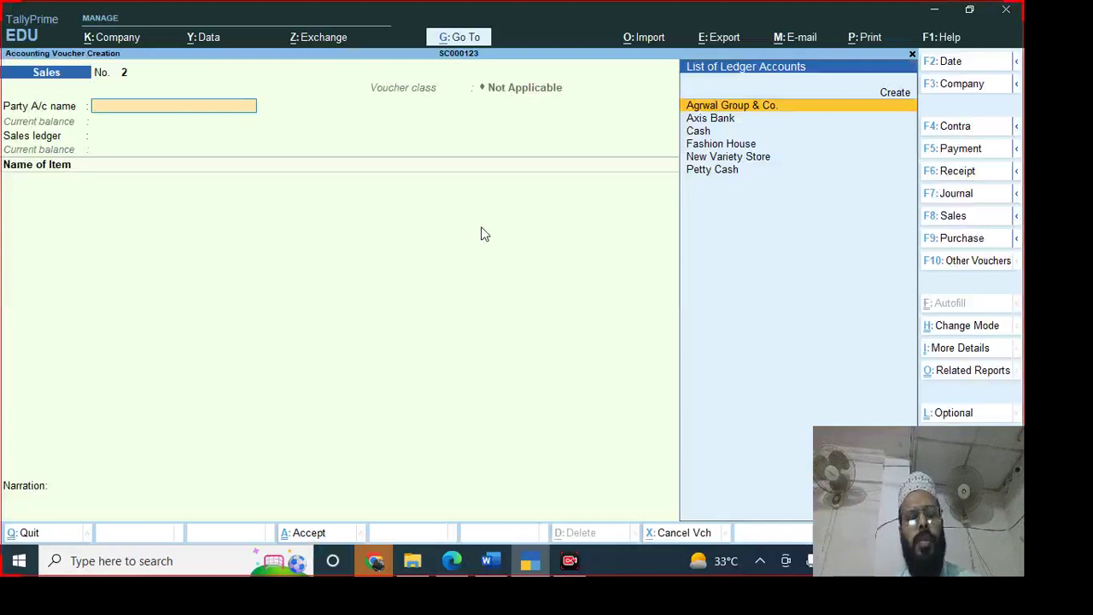
- Create a party ledger named Infra Solution from the voucher and place it under Sundry Debtors
key(alt)
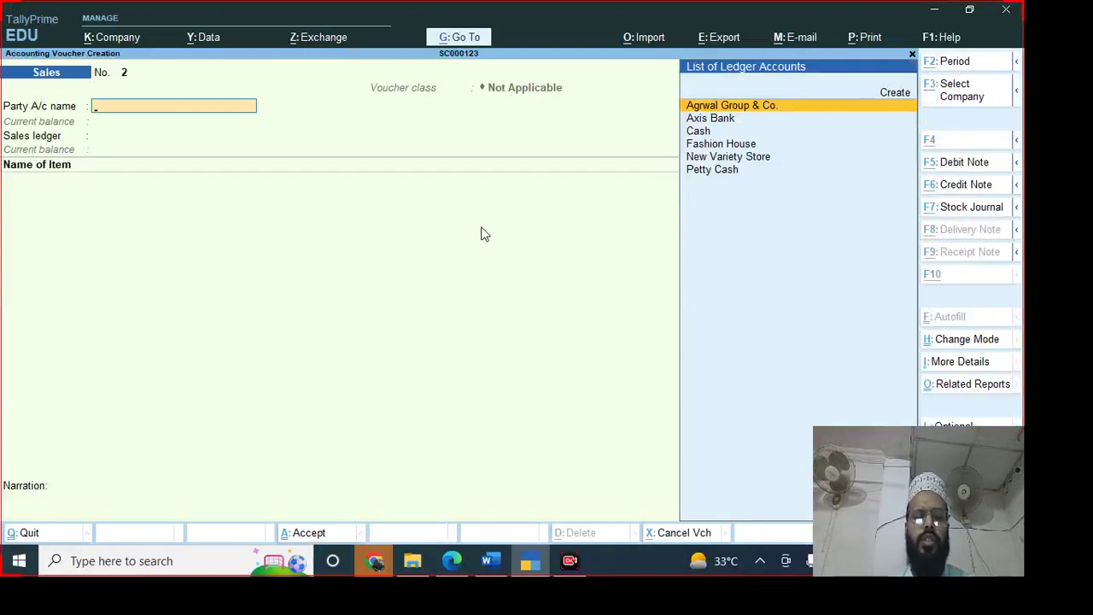
key(alt+c)
key(Return)
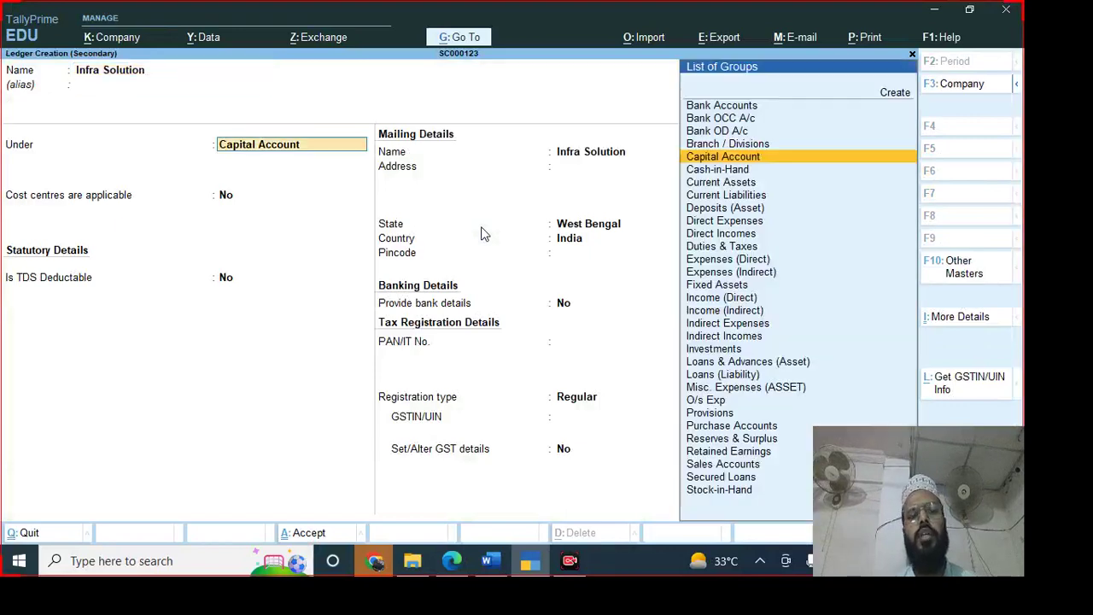
text(S)
key(Down)
key(Down)
key(Down)
key(Down)
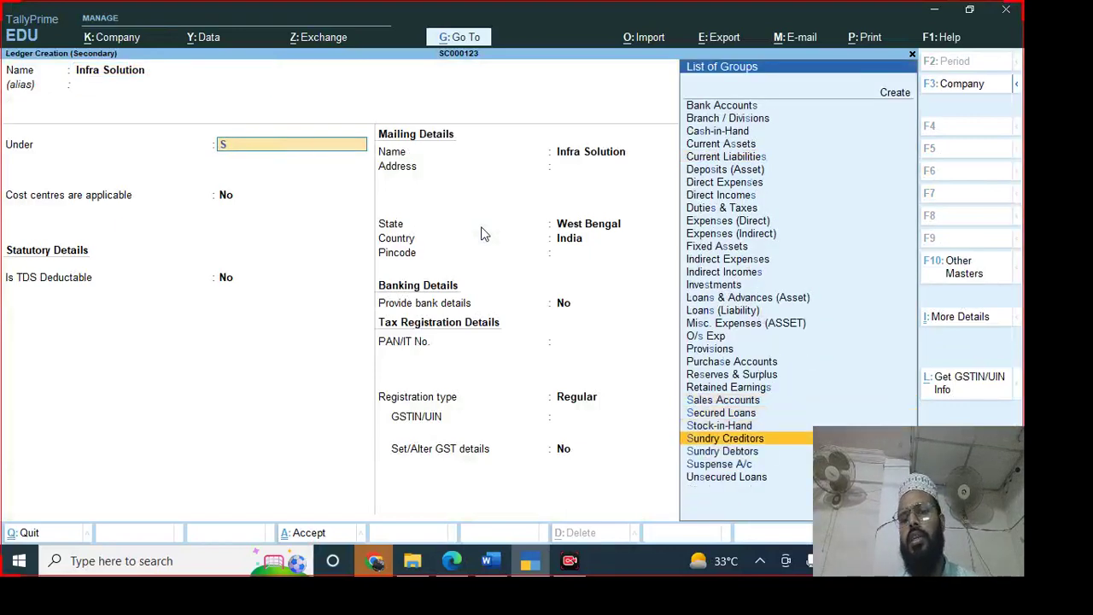
key(Return)
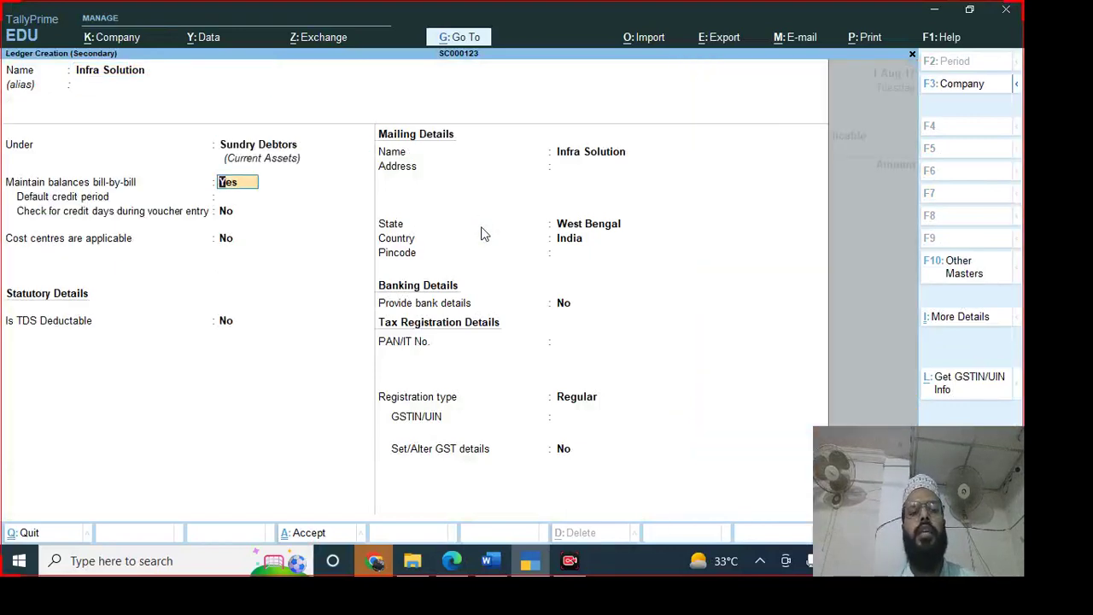
- Keep the ledger's default bill-by-bill, credit period, cost centre and TDS settings and the mailing name
key(Return)
key(Return)
key(Return)
key(Return)
key(Return)
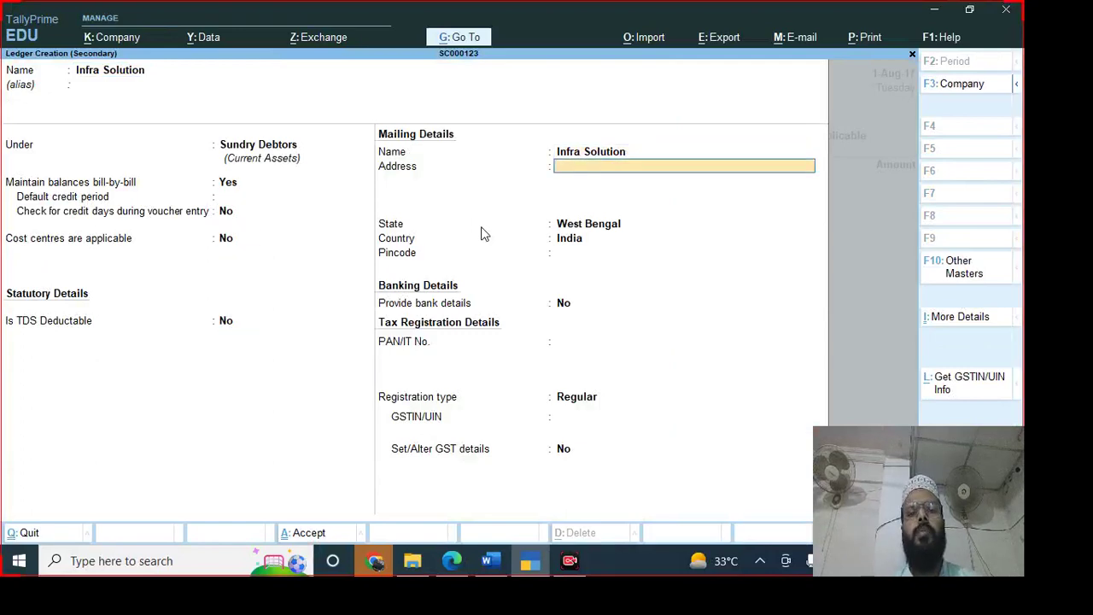
- Copy the buyer's street address from the Document 4 invoice in the PDF into the TallyPrime ledger's mailing address
key(alt+Tab)
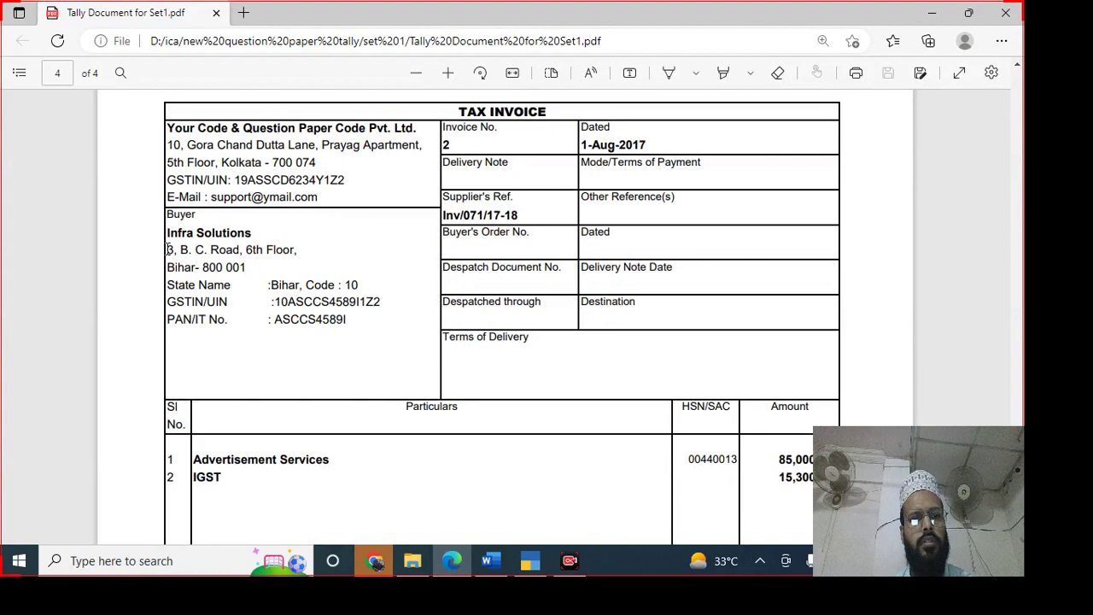
drag(169, 249, 298, 249)
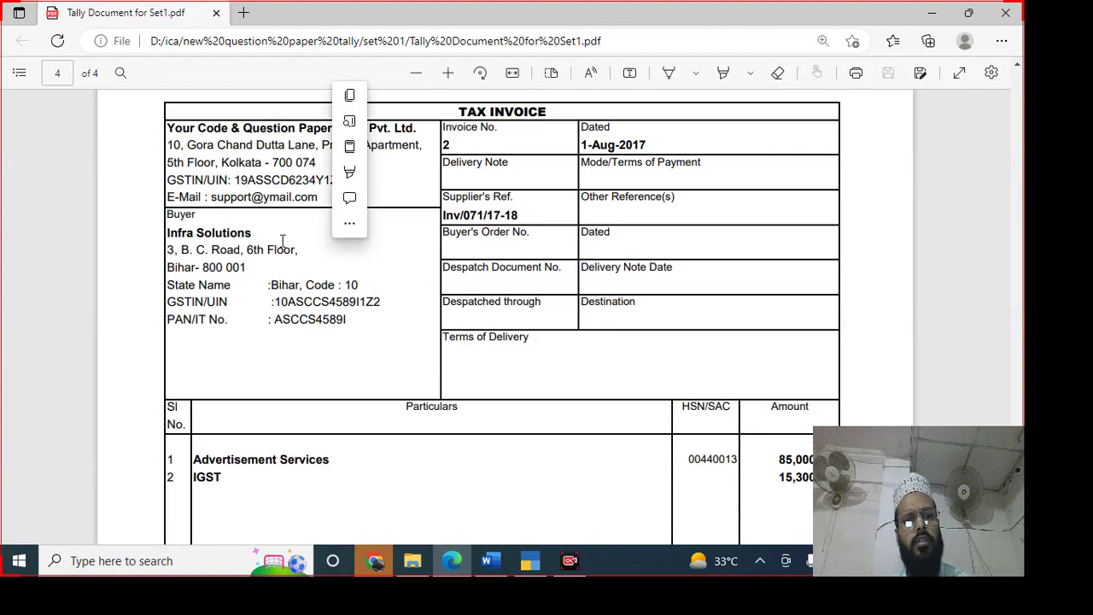
click(168, 247)
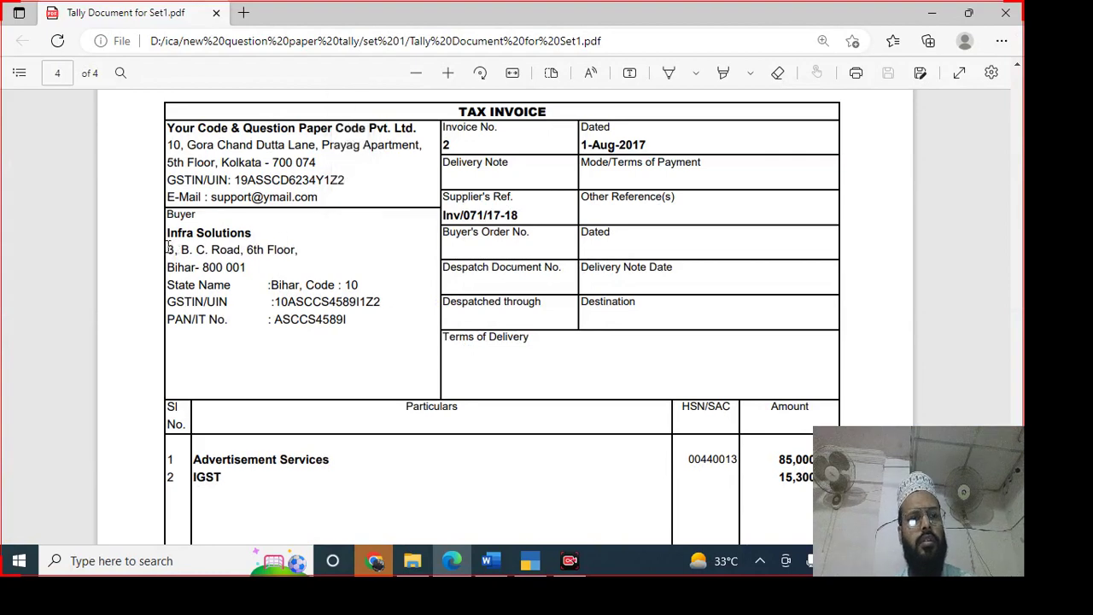
drag(168, 247, 306, 250)
key(ctrl+c)
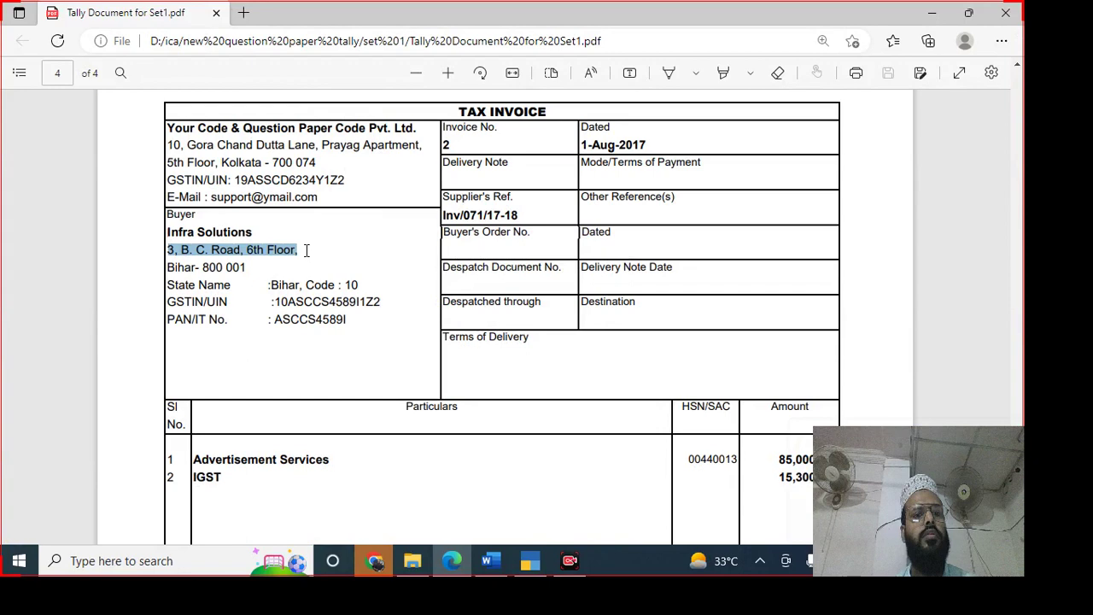
key(alt+Tab)
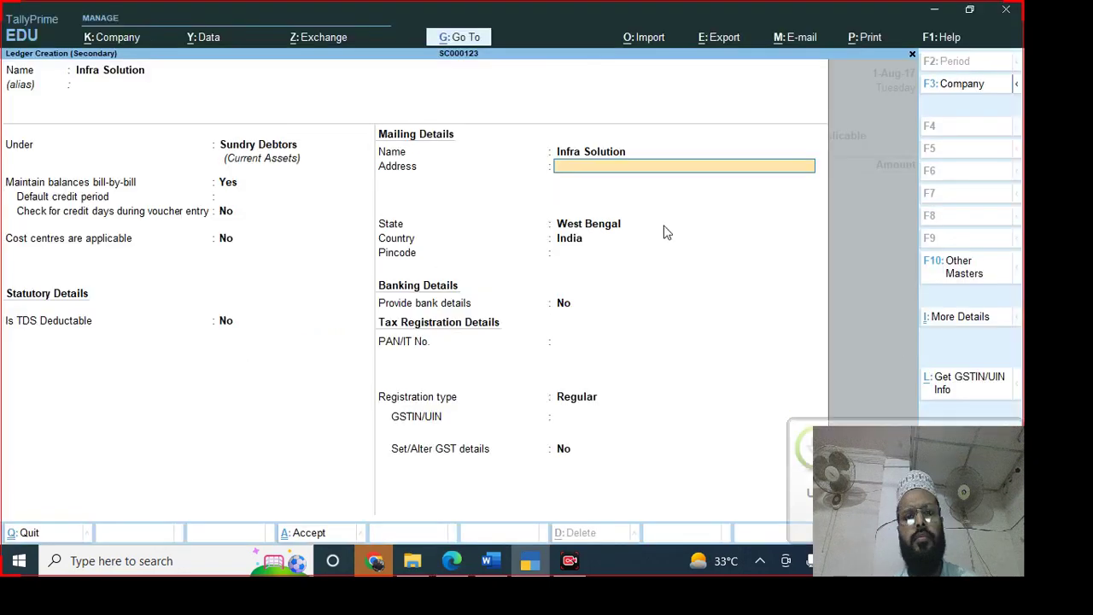
key(ctrl+v)
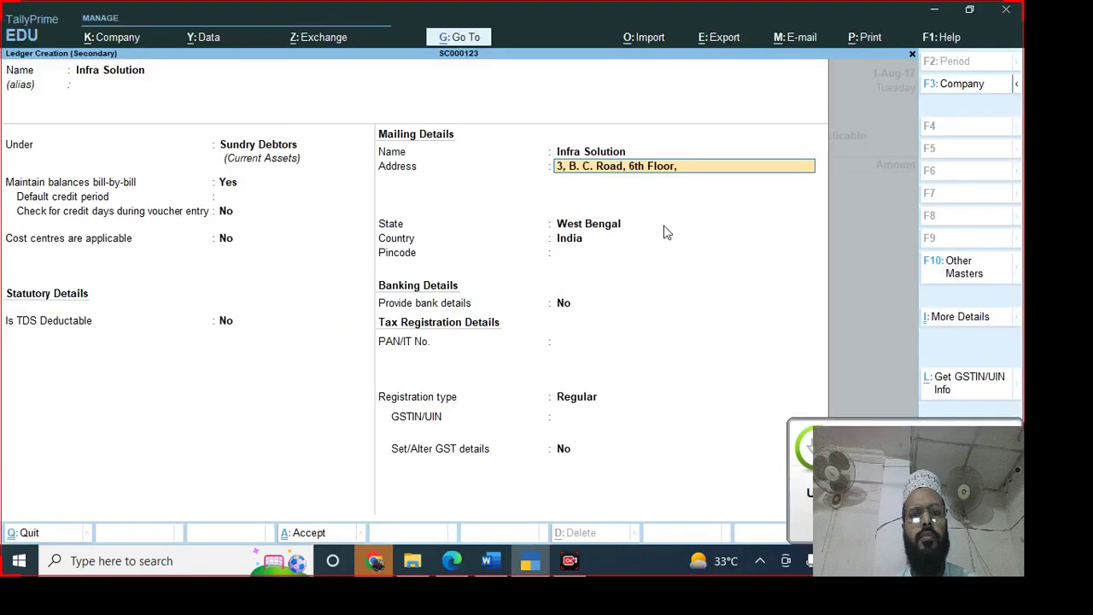
- Set the Infra Solution ledger's state to Bihar, enter the buyer's pincode, and keep bank details set to No
click(664, 226)
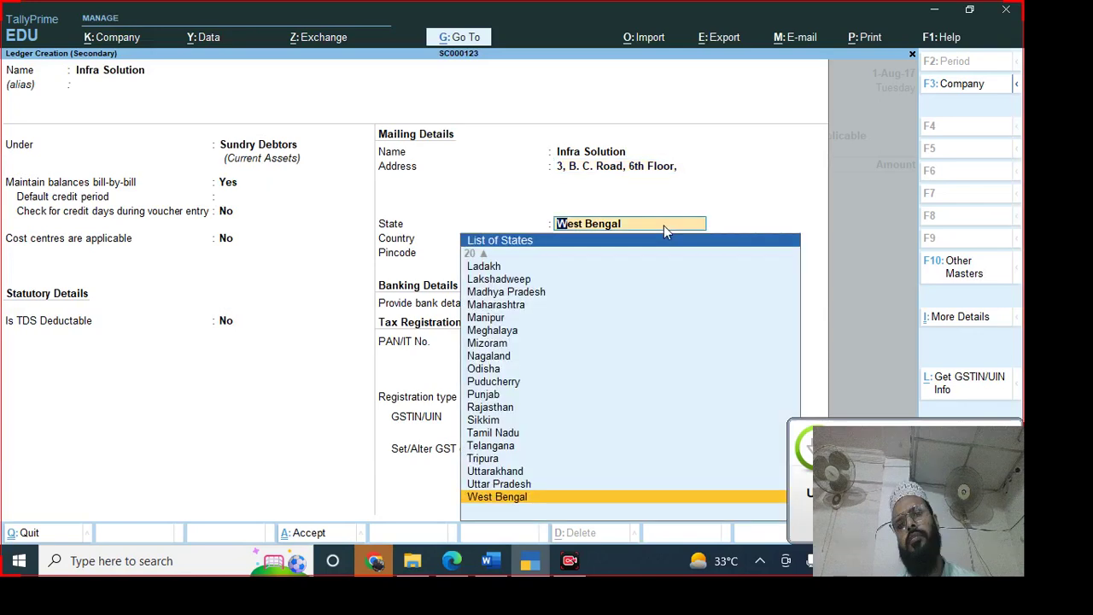
text(Biha)
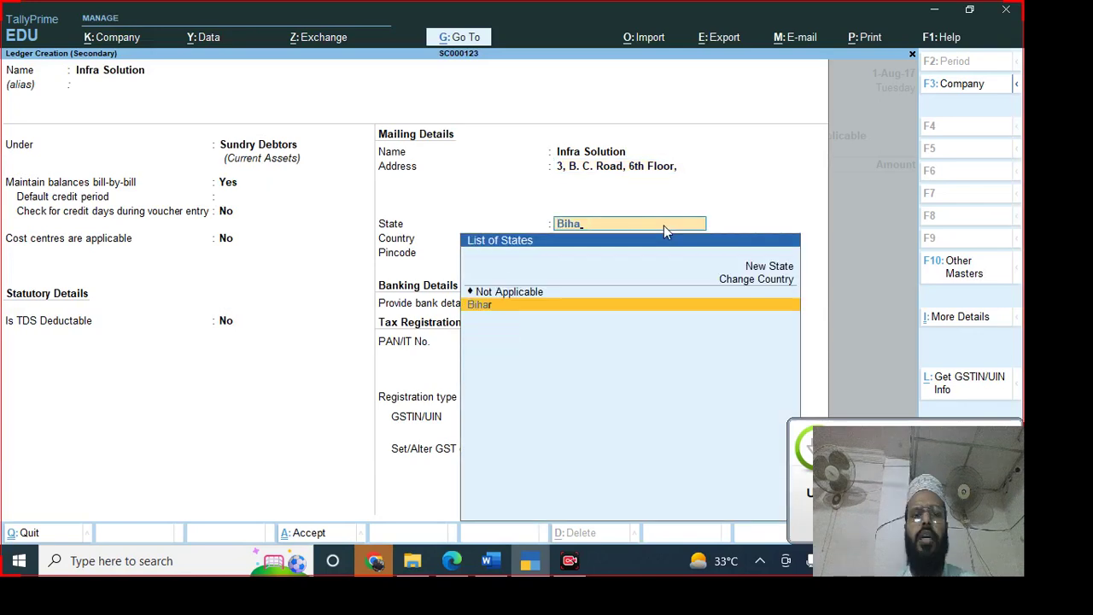
key(Return)
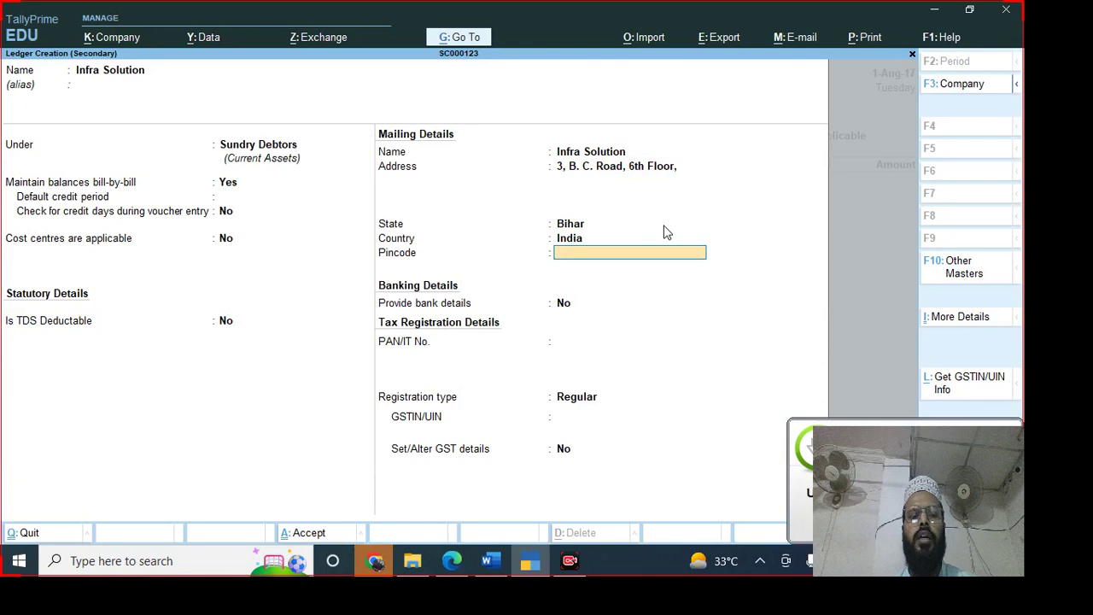
text(800)
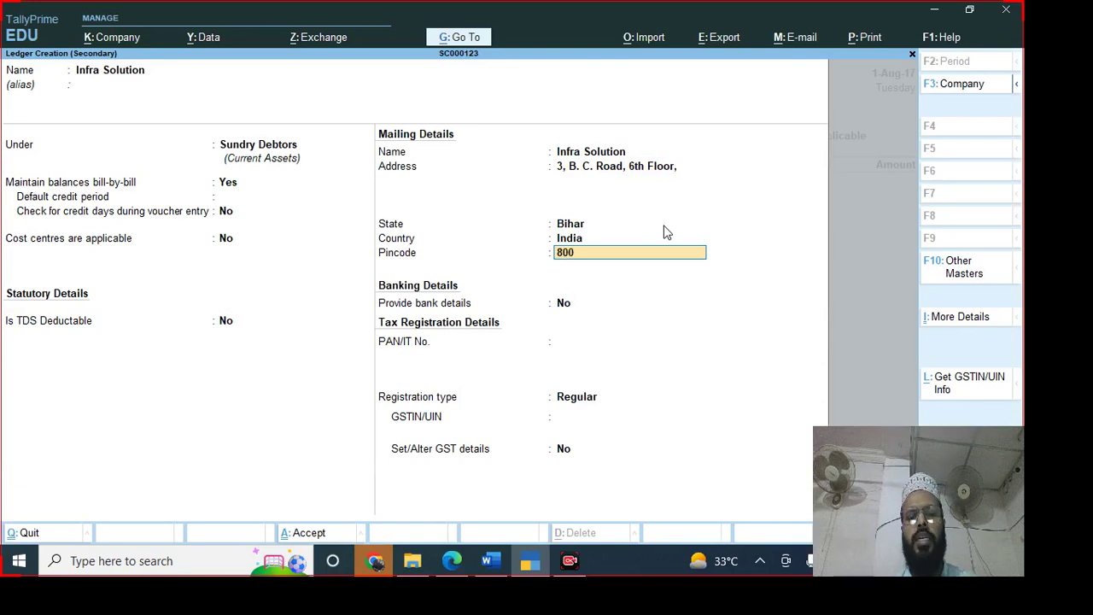
text(0)
text(01)
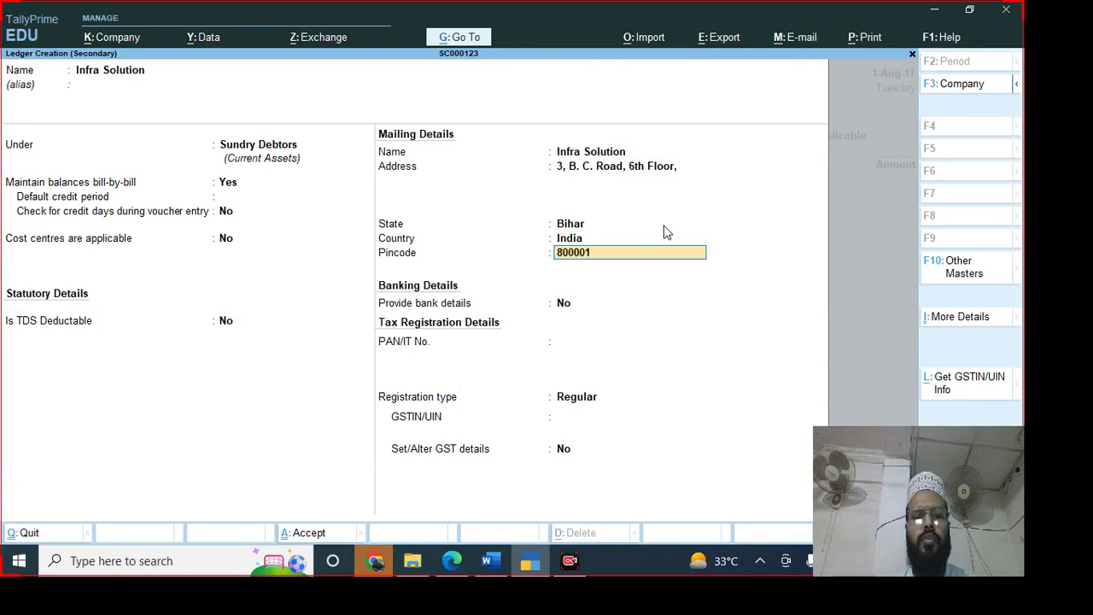
key(Return)
key(Return)
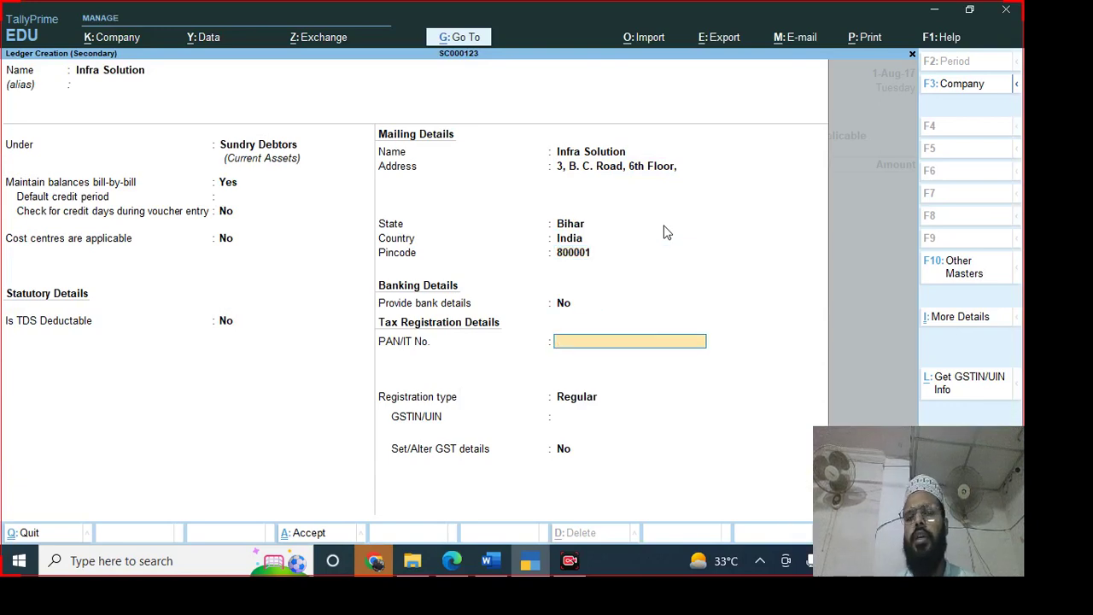
- Copy the buyer's PAN/IT number from the Document 4 invoice in the PDF into the TallyPrime ledger
key(alt+Tab)
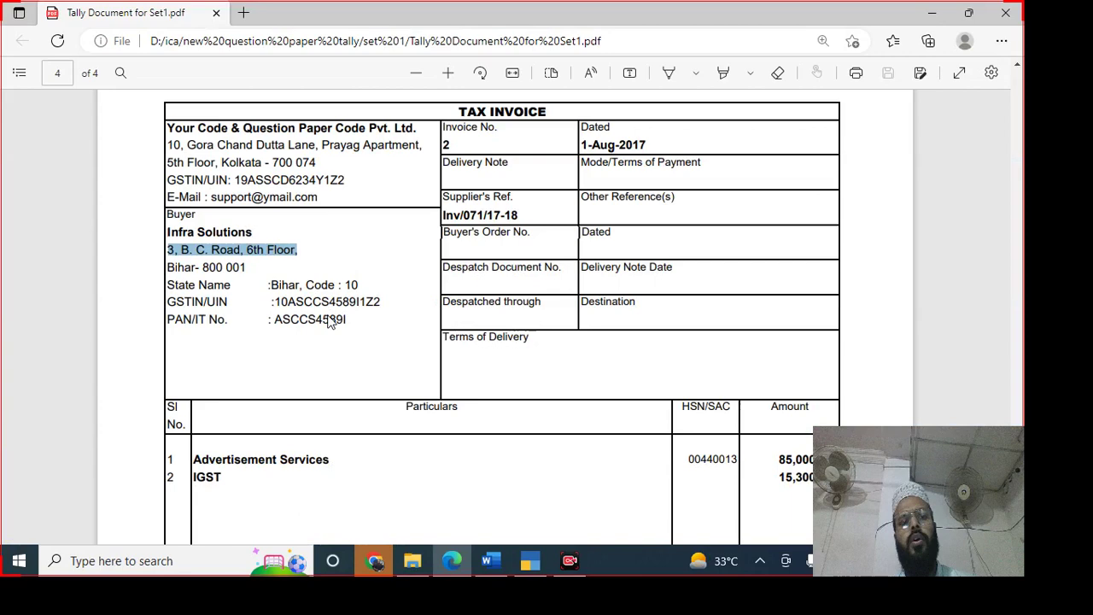
double_click(330, 321)
key(ctrl+c)
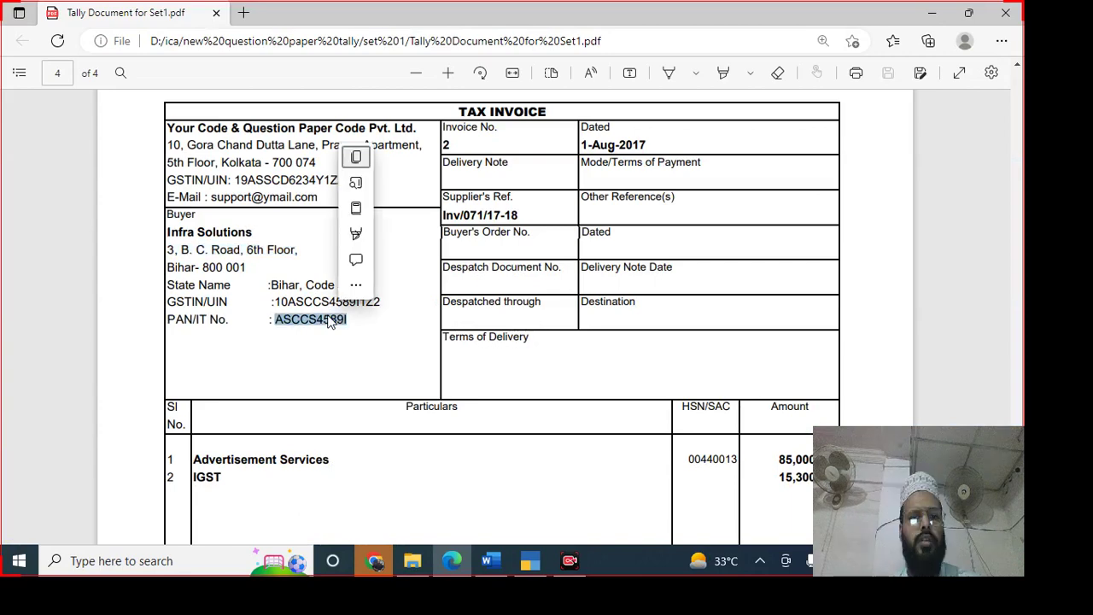
key(alt+Tab)
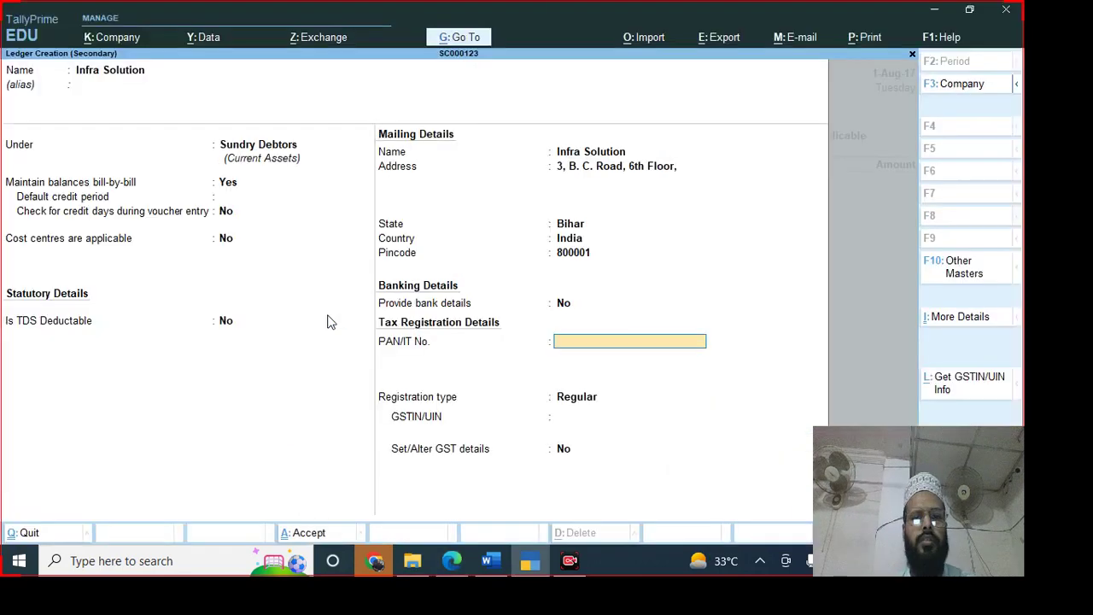
key(ctrl+v)
key(Return)
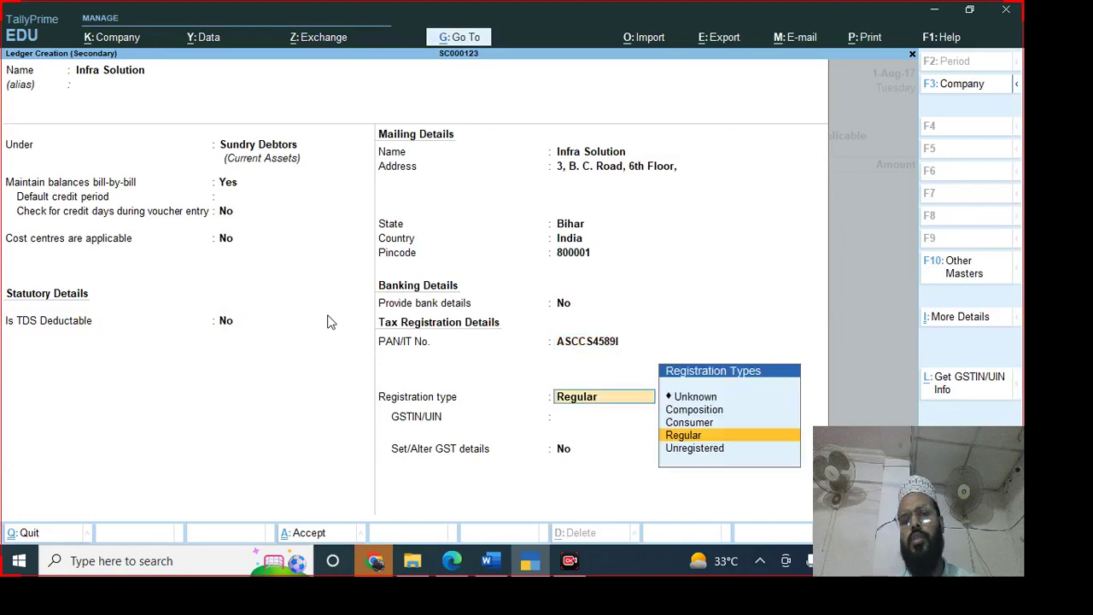
- Keep the registration type Regular, fill in the buyer's GSTIN from the invoice PDF, and save the party ledger
key(Return)
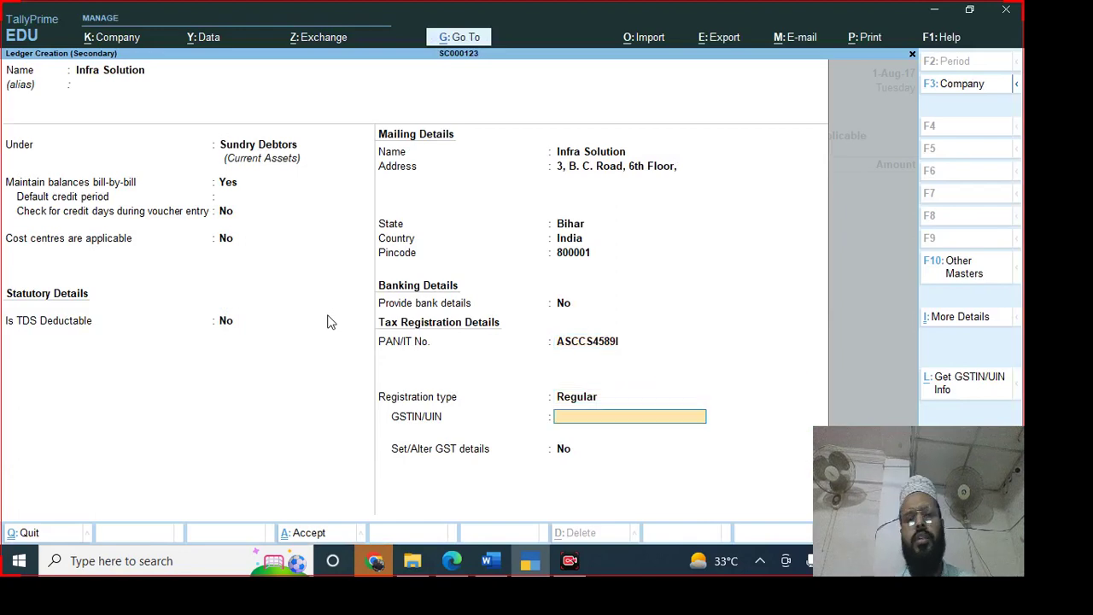
key(alt+Tab)
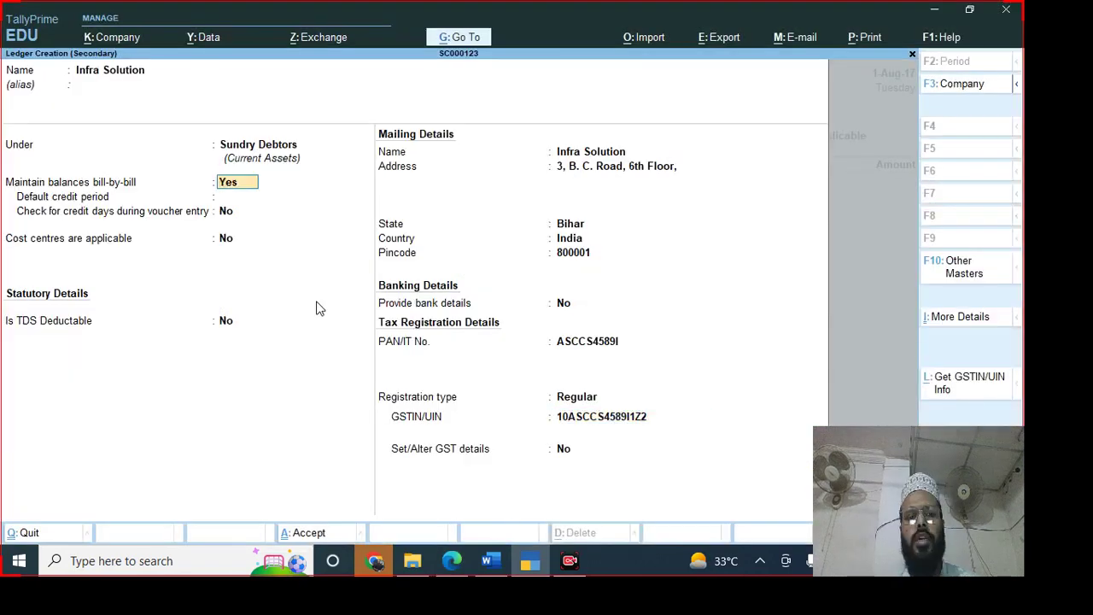
key(ctrl)
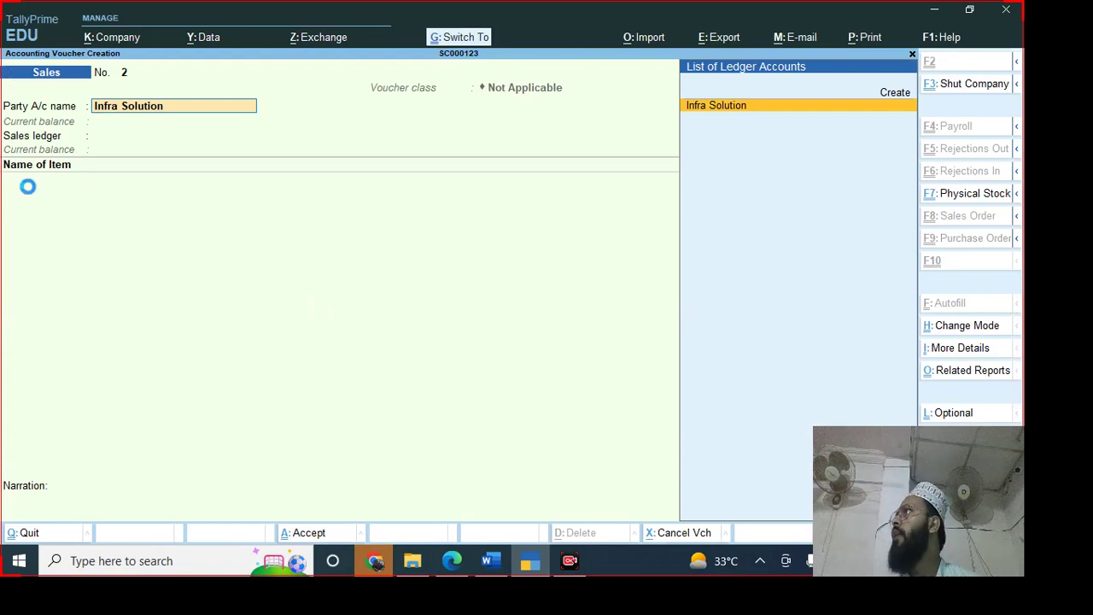
- Use Infra Solution as the voucher's party account, leaving dispatch details blank and accepting the default party details
key(Return)
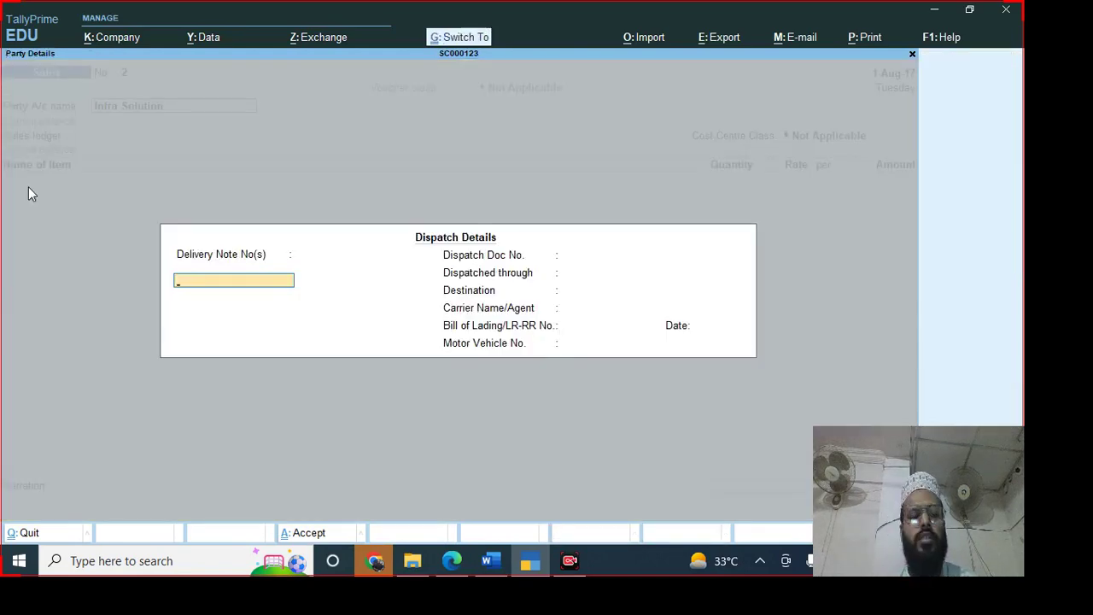
key(Escape)
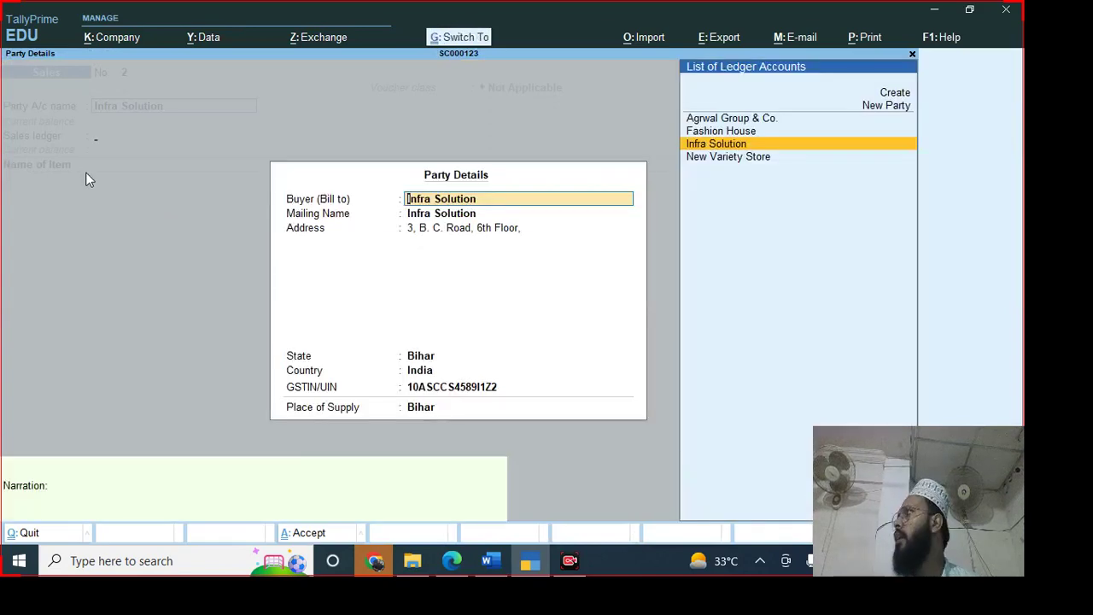
key(ctrl+a)
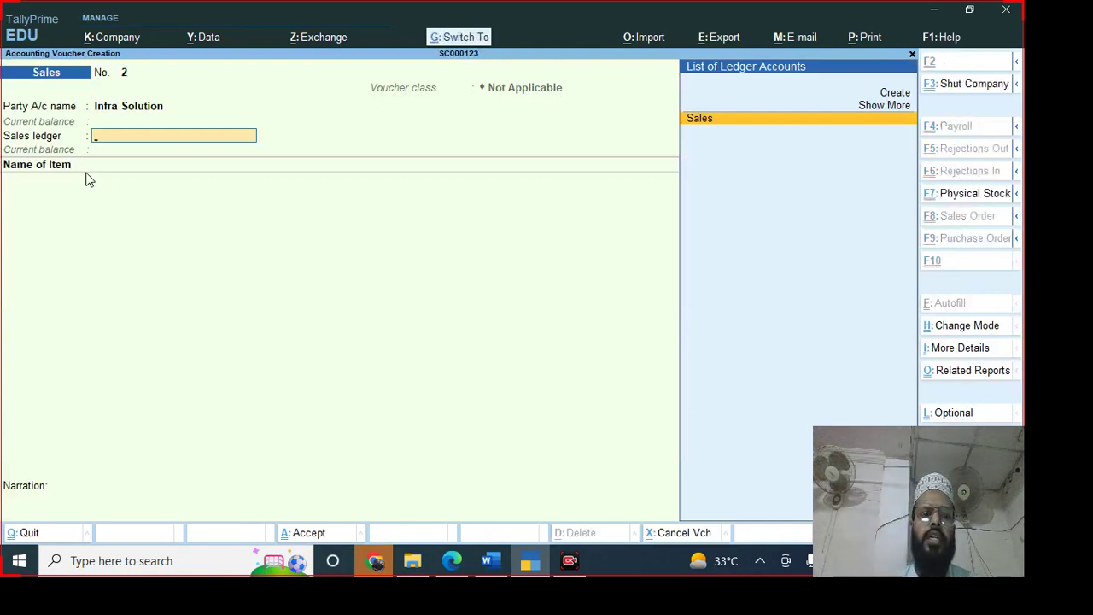
- Change the sales voucher mode to Accounting Invoice
key(ctrl+h)
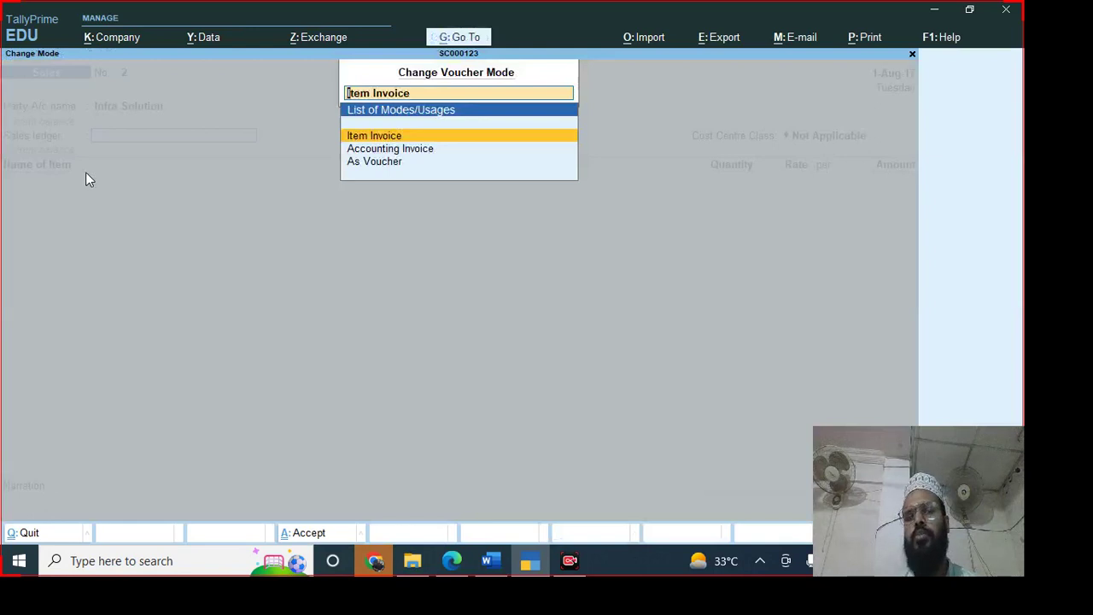
key(Down)
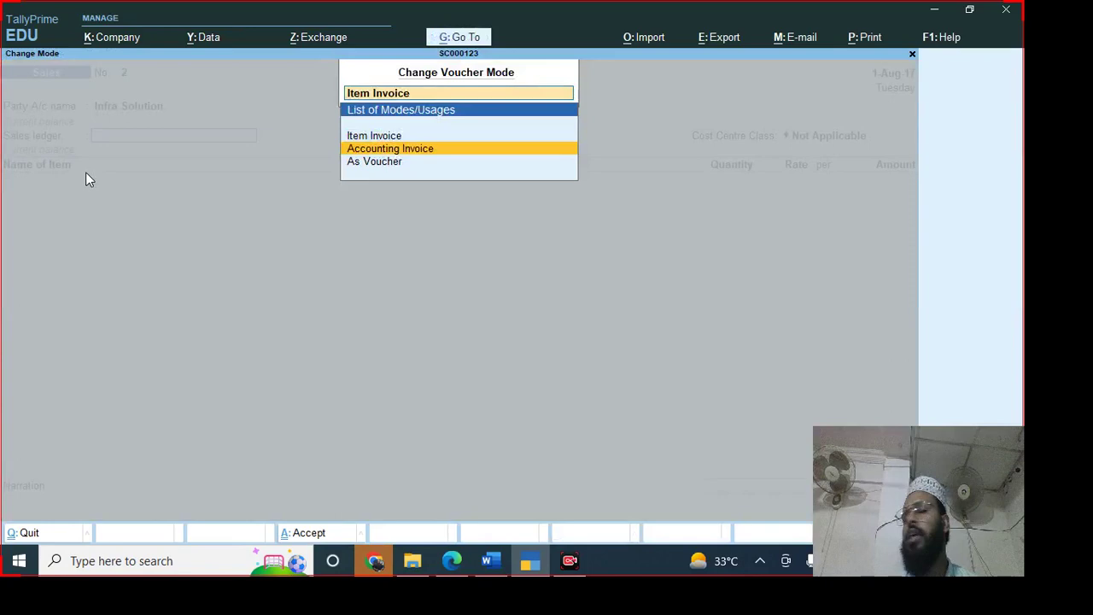
click(85, 171)
key(Return)
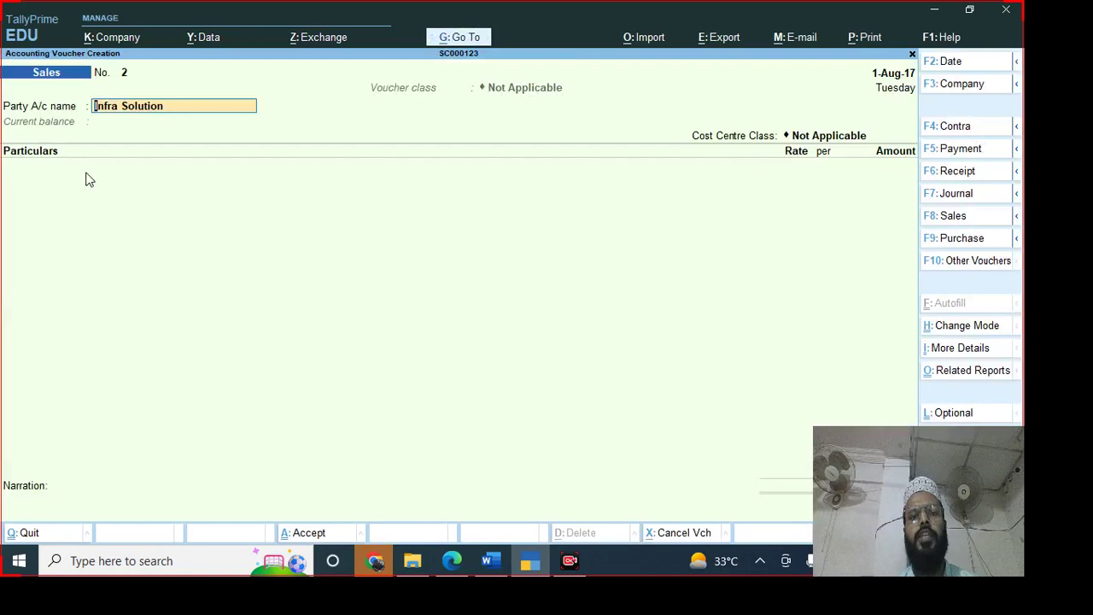
- Reconfirm Infra Solution and its party details in the accounting invoice, keeping the cost centre class Not Applicable
key(Return)
key(Escape)
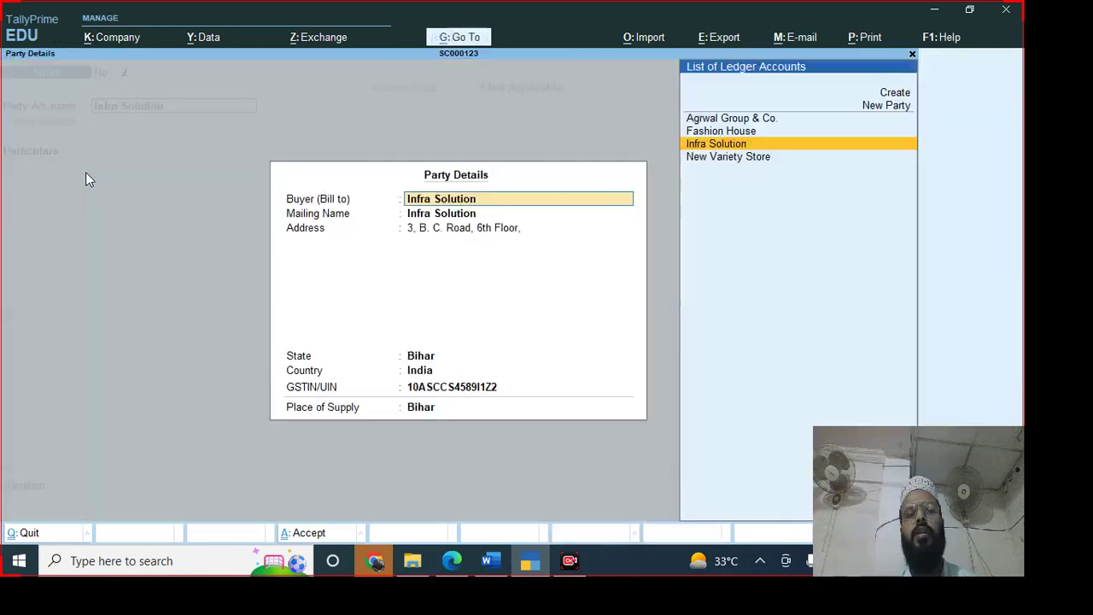
key(ctrl+a)
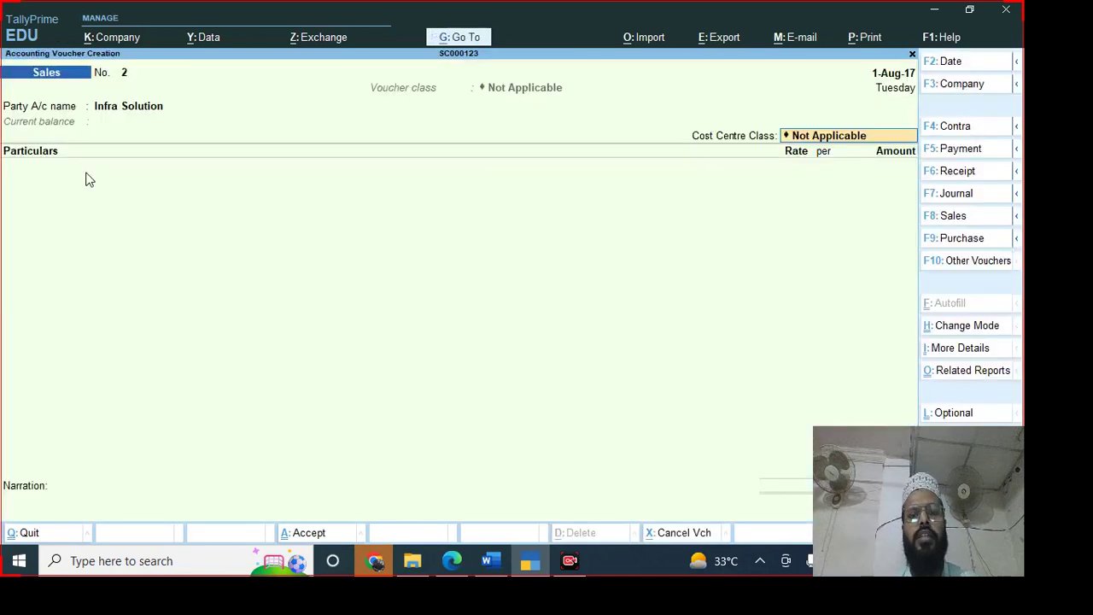
key(Return)
- Start a new ledger from the voucher's particulars and name it Advertisment
key(alt+c)
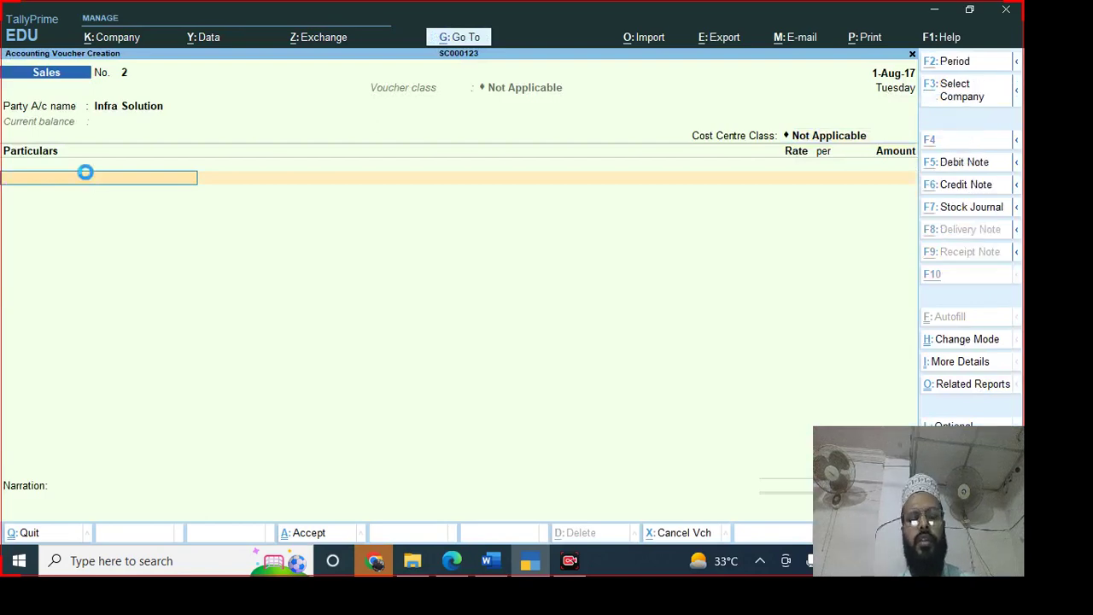
text(A)
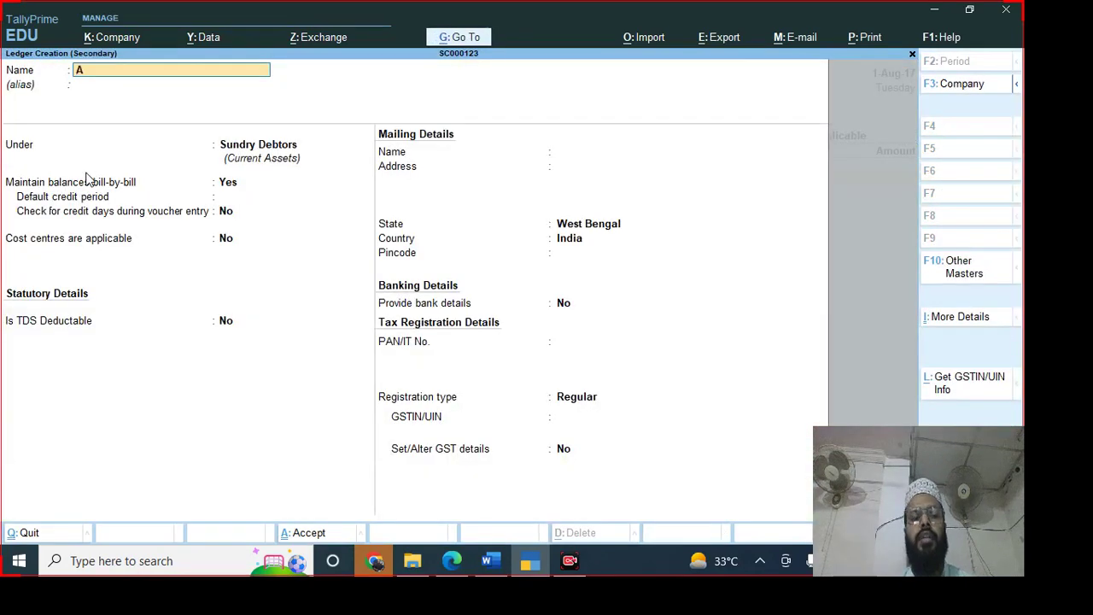
text(dvertismen)
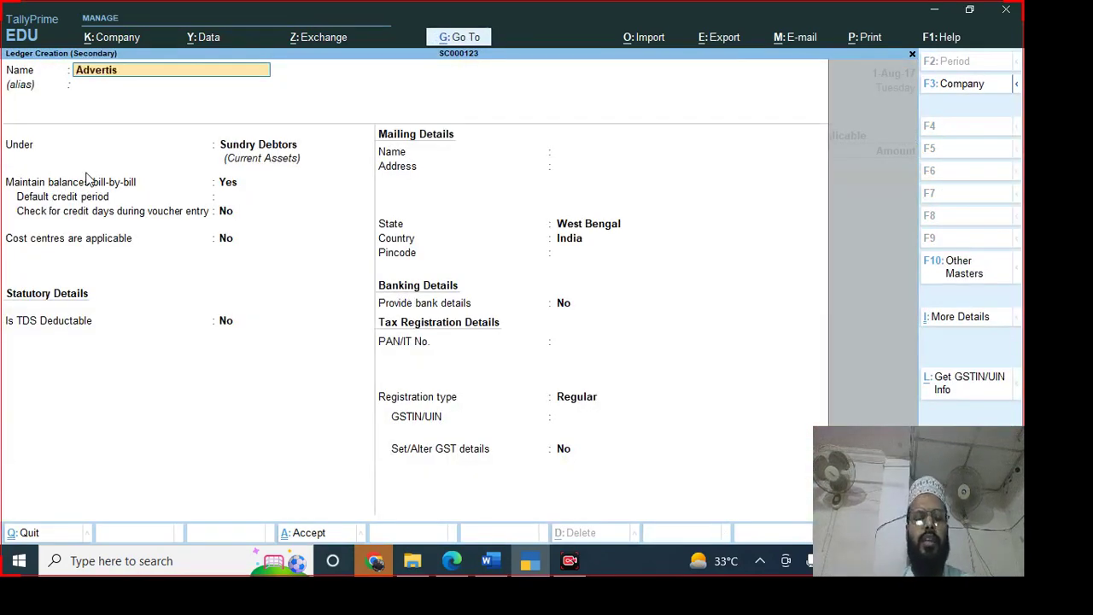
key(BackSpace)
key(BackSpace)
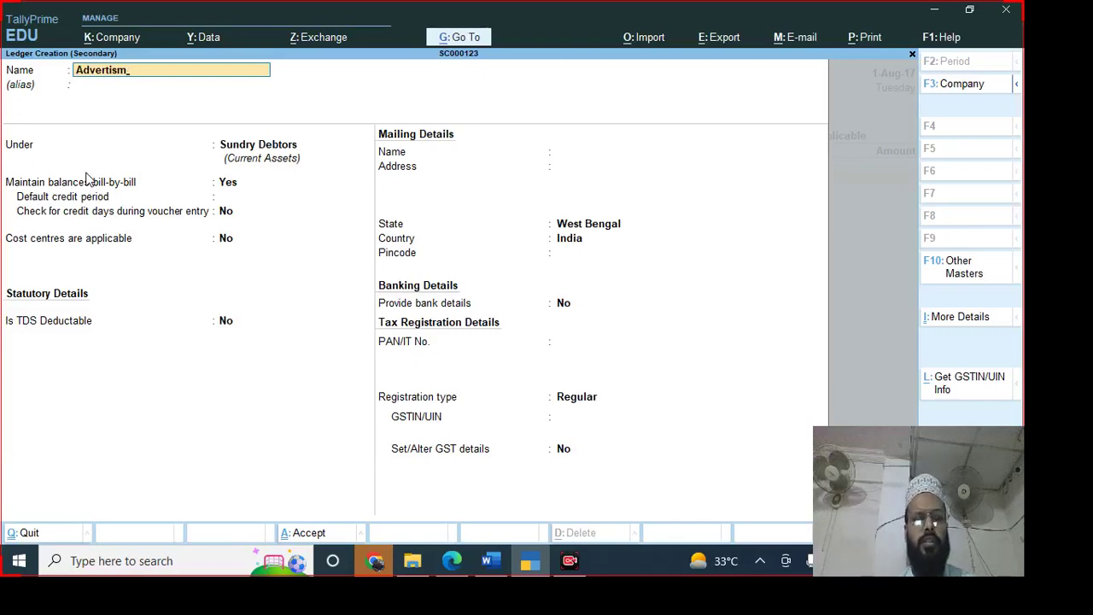
text(ent)
key(Return)
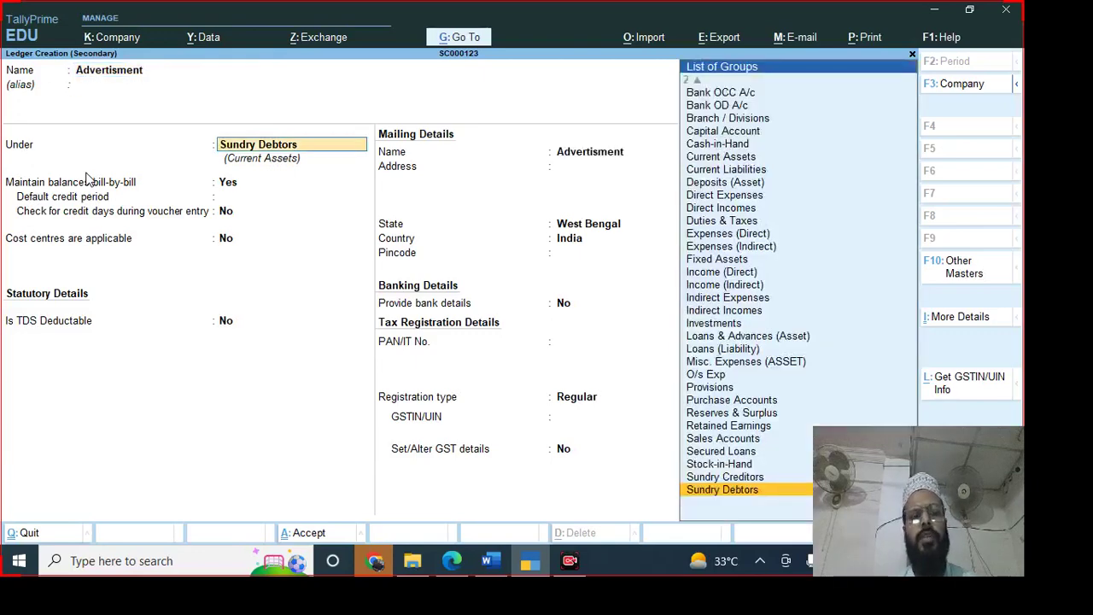
- Place the Advertisment ledger under the Direct Incomes group
text(D)
key(Down)
key(Down)
key(Down)
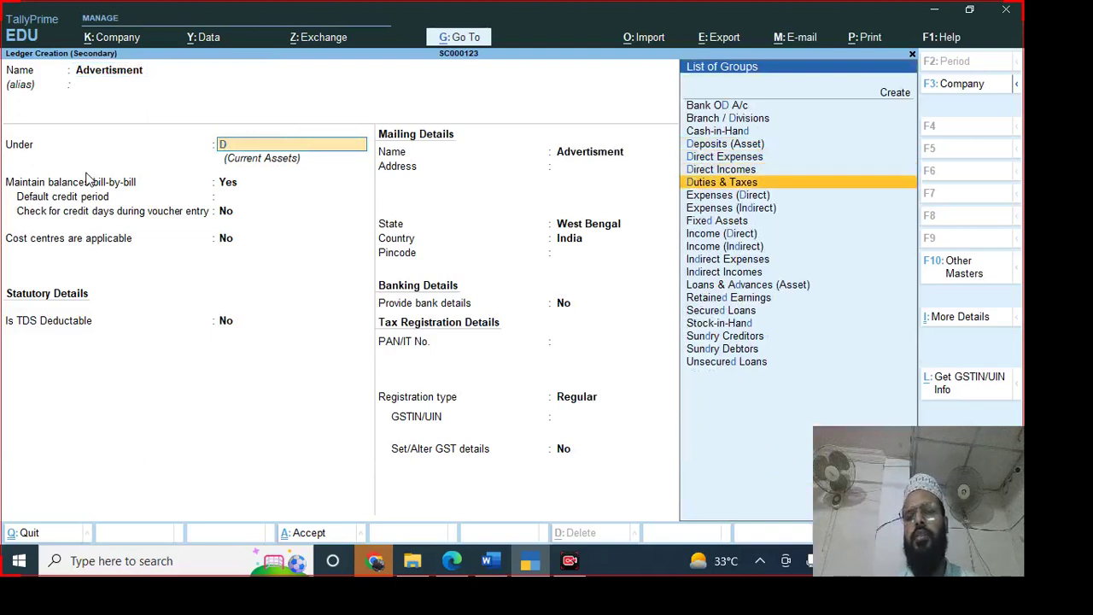
key(Up)
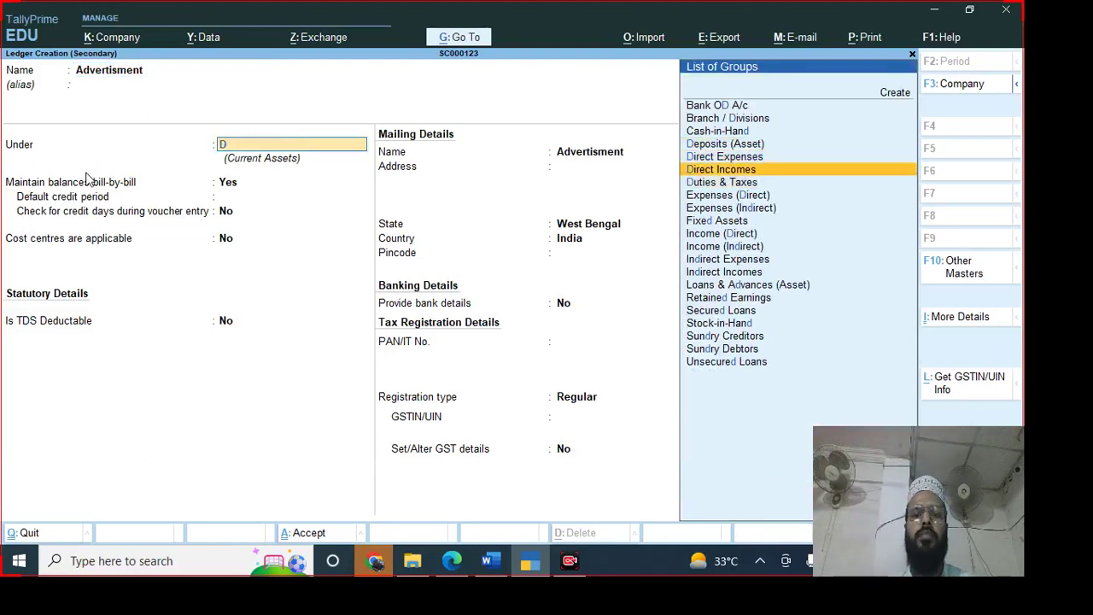
key(Return)
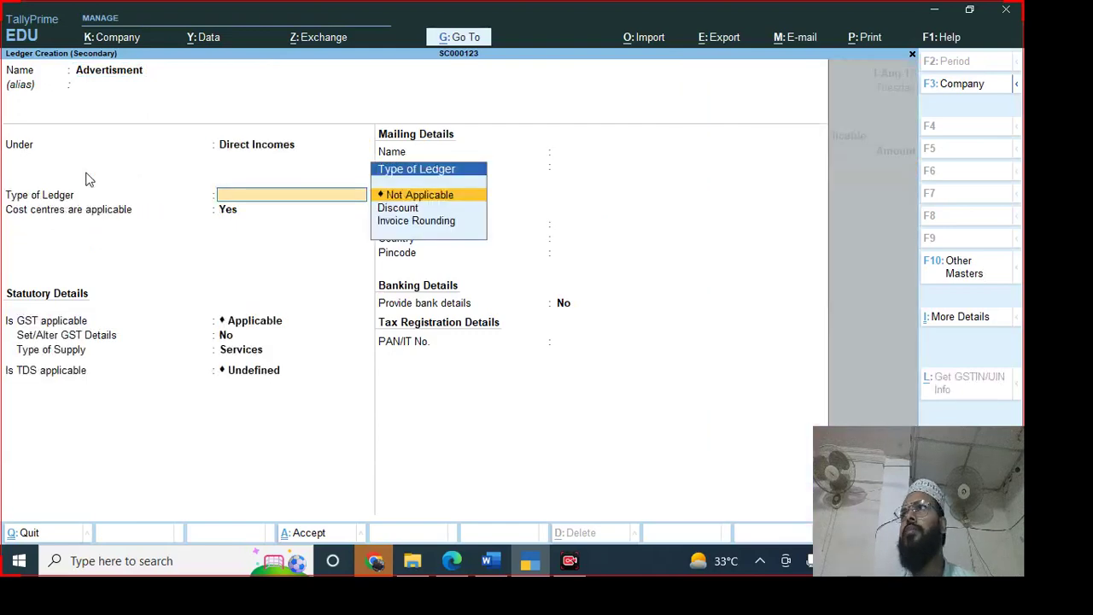
- Keep the Advertisment ledger's type Not Applicable and set cost centres applicable to No
key(Return)
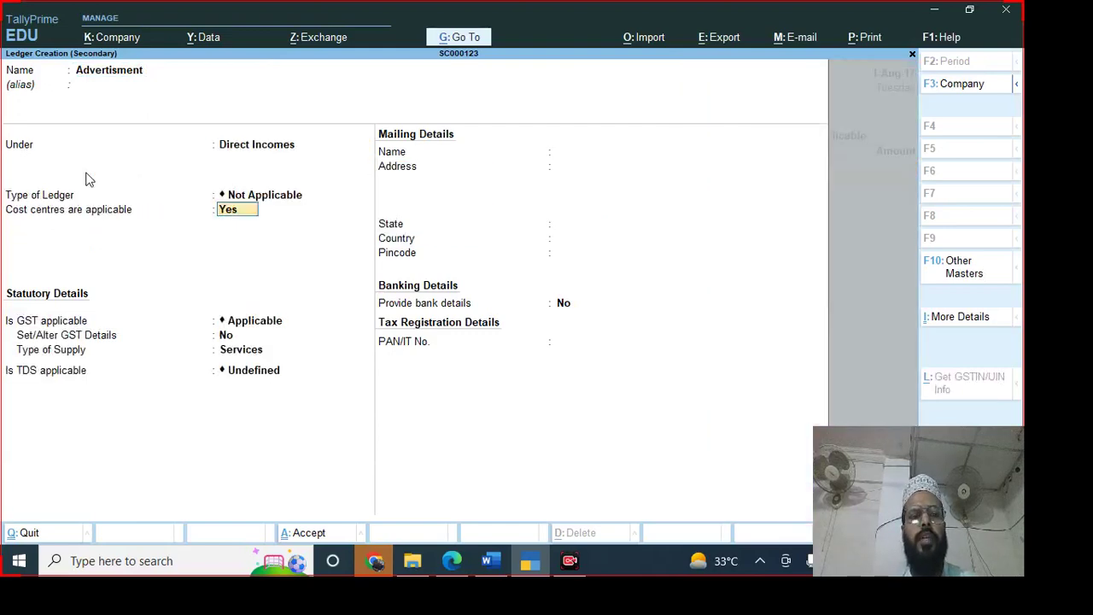
text(n)
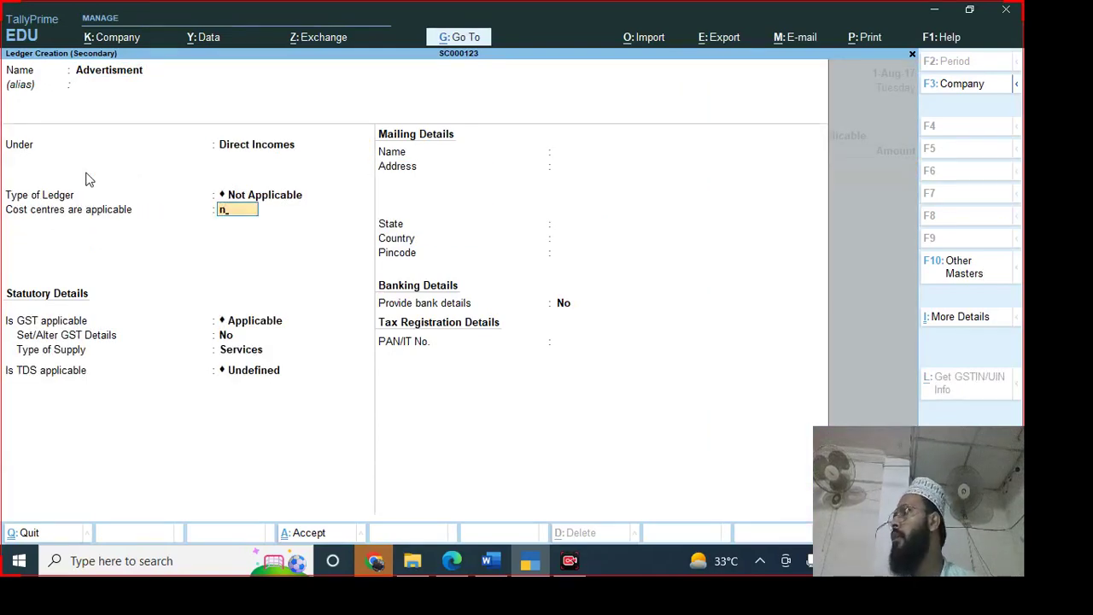
key(Return)
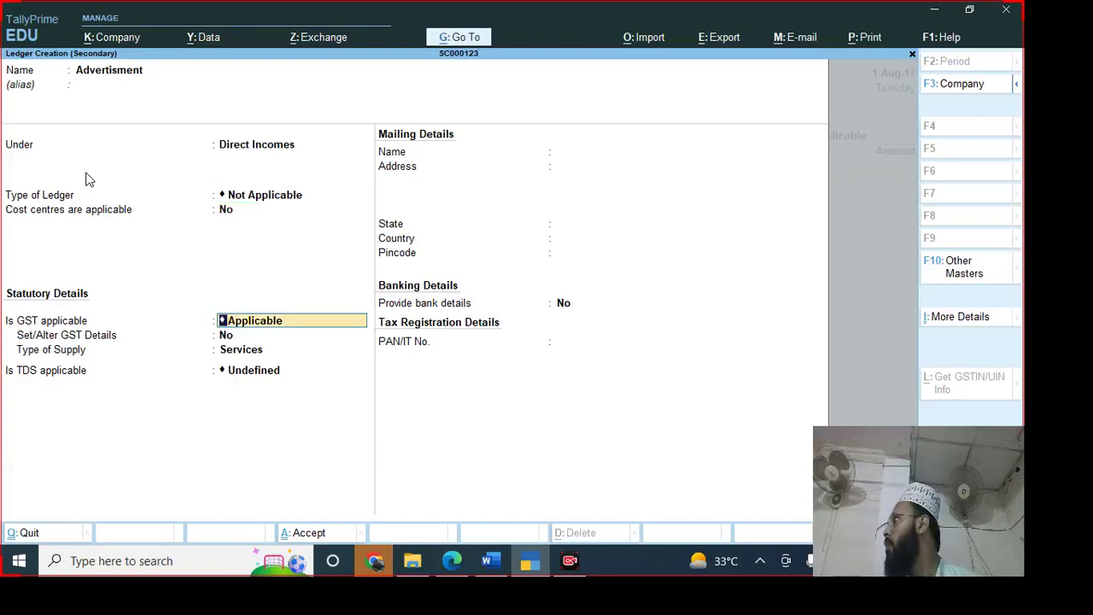
- Keep GST applicable for the Advertisment ledger, enable its GST details, and enter Advertisment as the description
key(Return)
text(y)
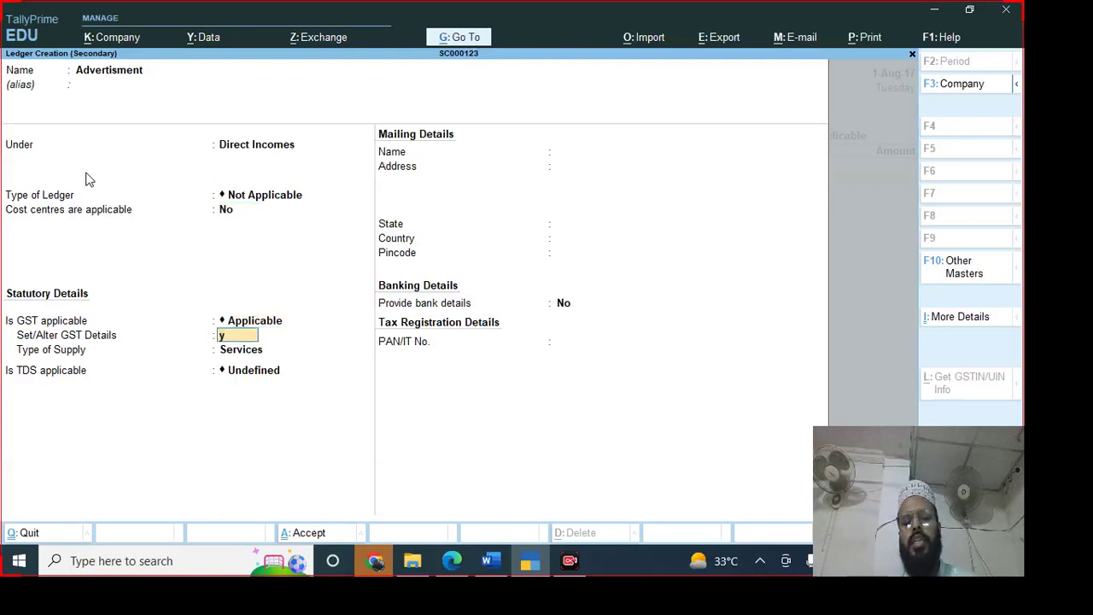
key(Return)
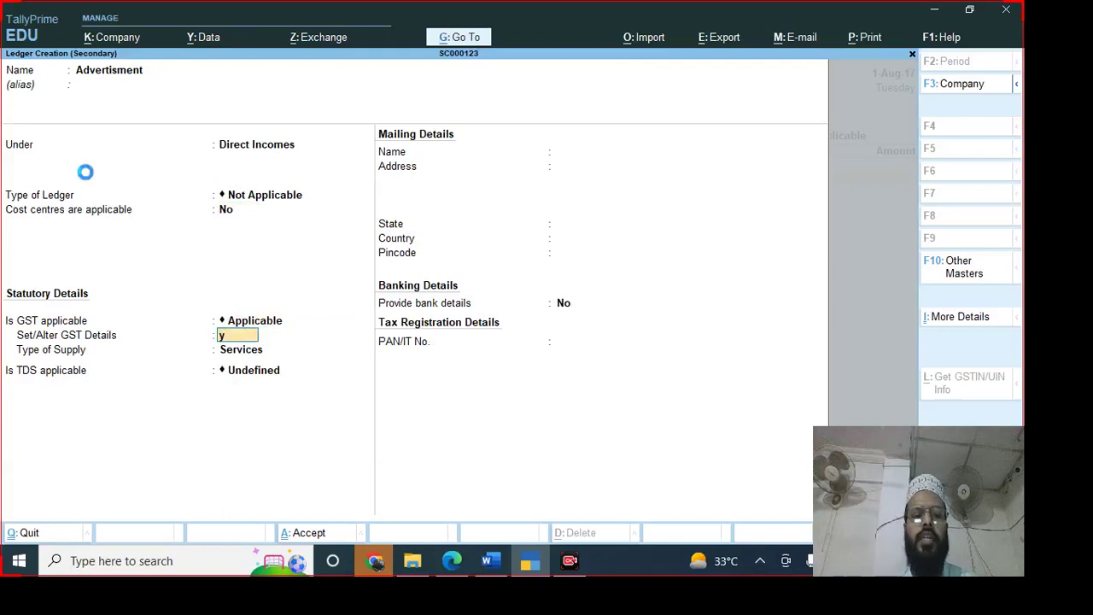
text(A)
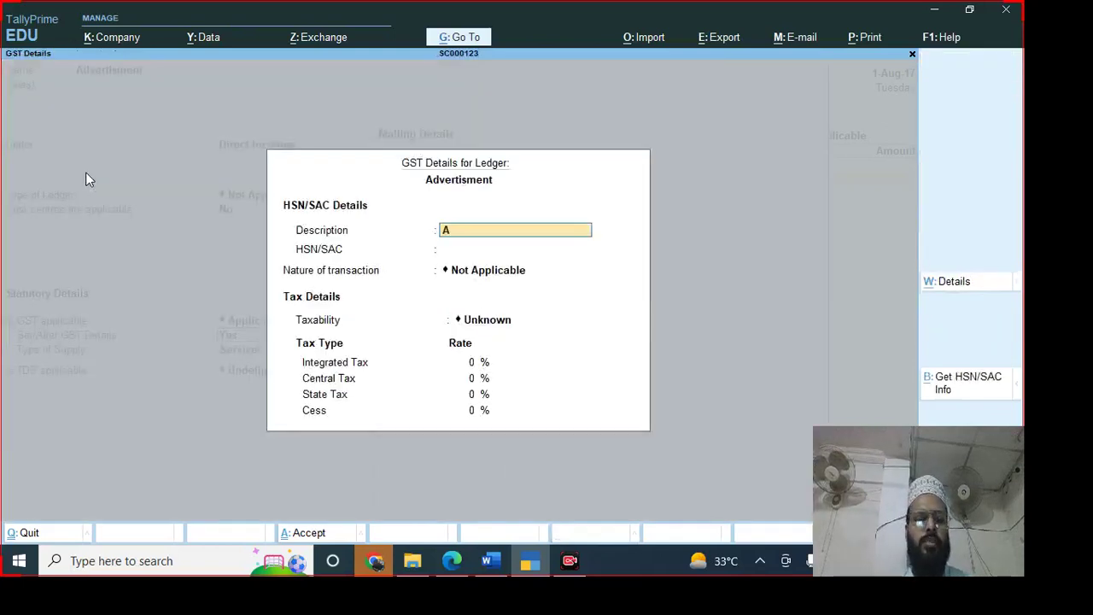
text(dvertismen)
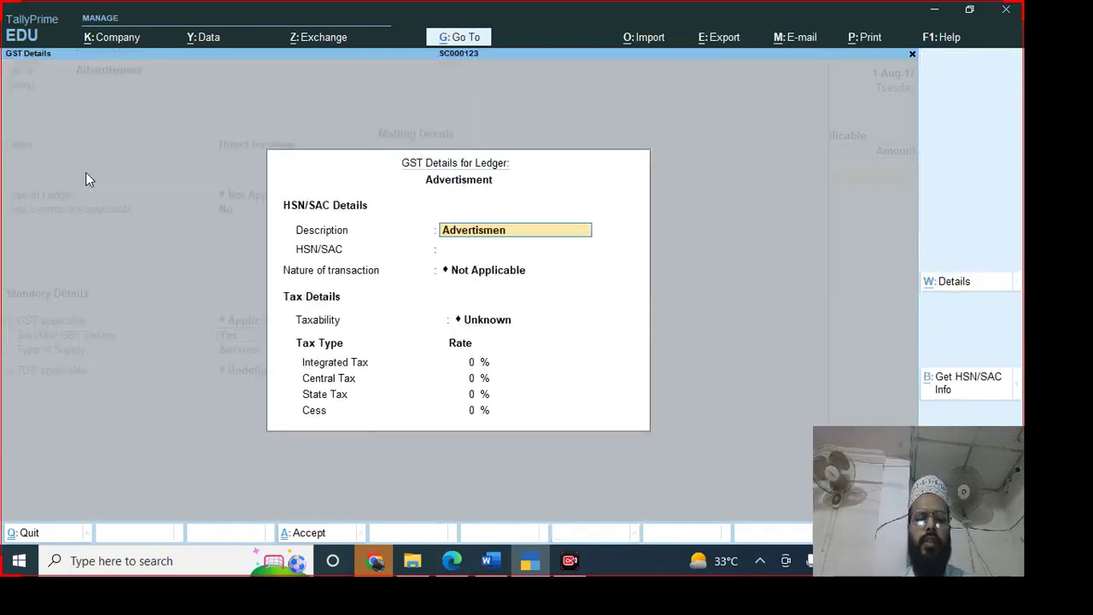
text(t)
key(Return)
key(Return)
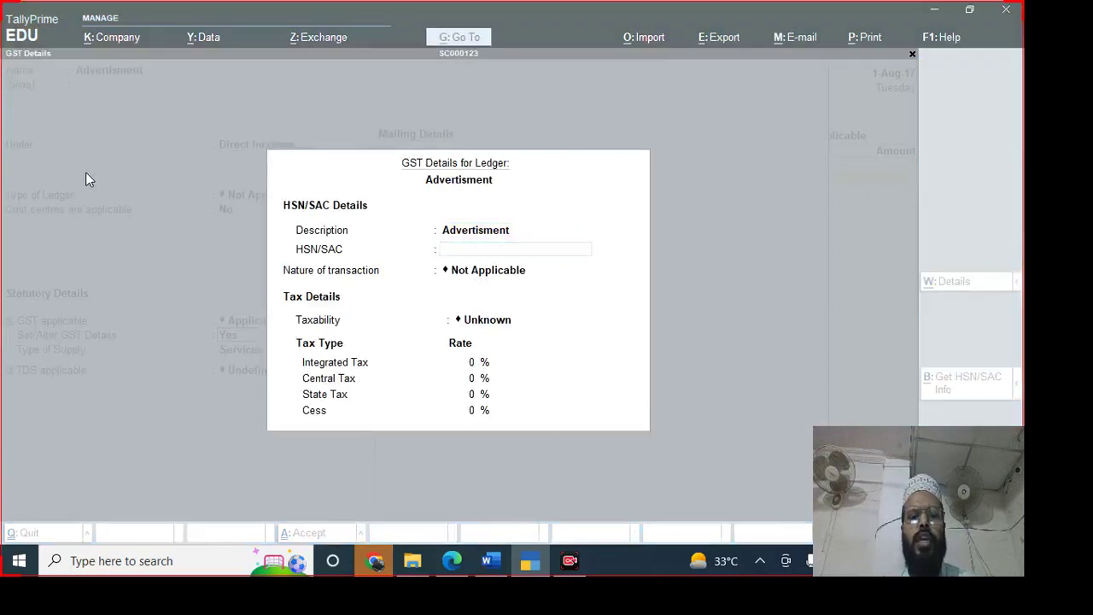
- Copy the Advertisement Services HSN/SAC code 00440013 from the invoice PDF into the ledger's GST details
key(alt+Tab)
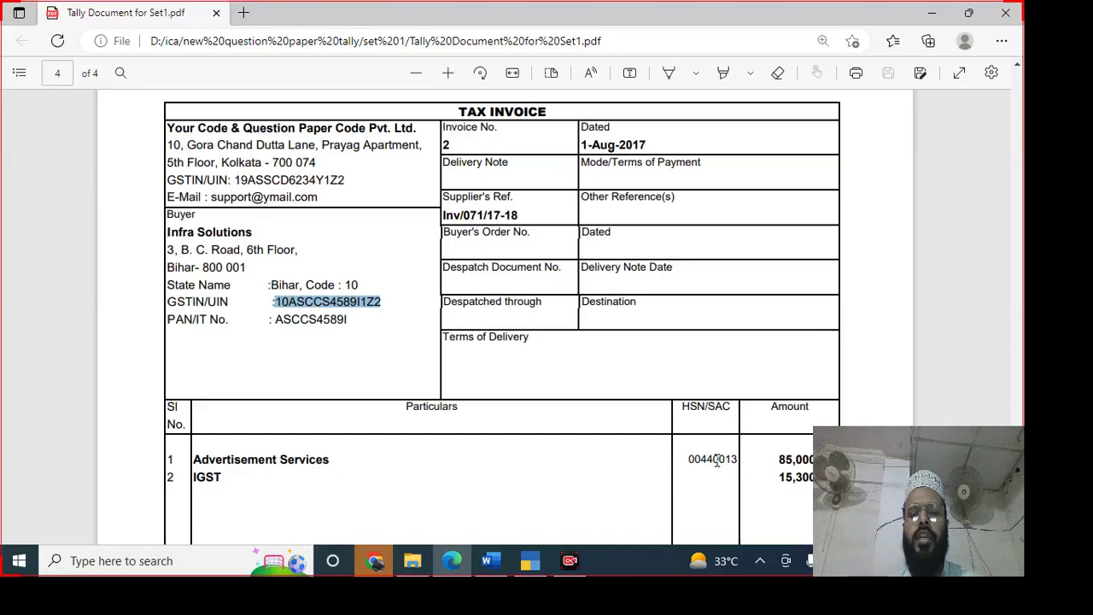
right_click(717, 465)
double_click(717, 465)
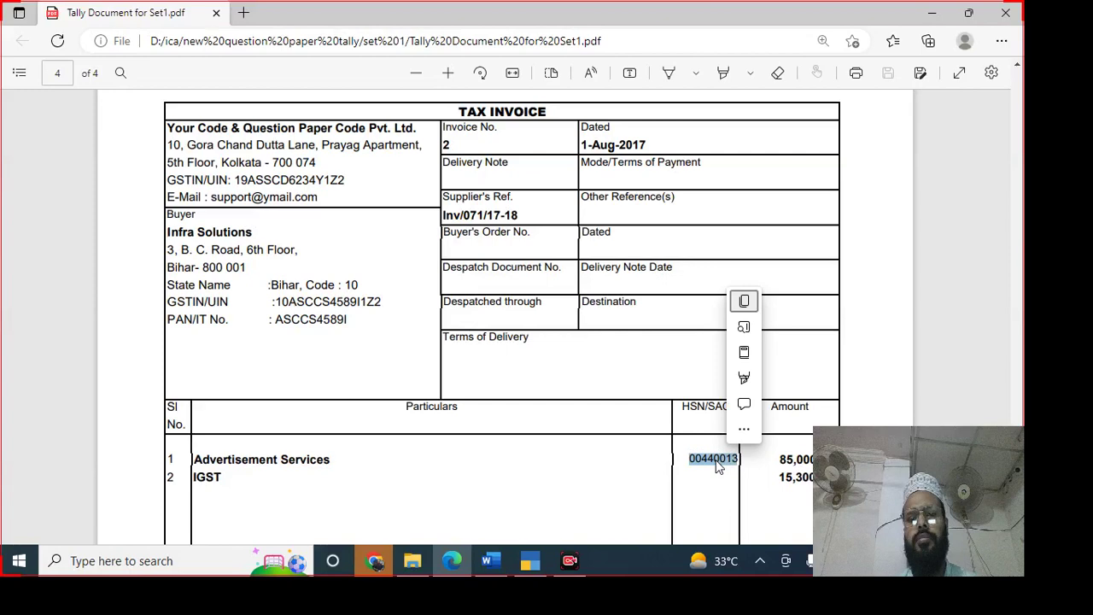
key(ctrl+c)
key(alt+Tab)
key(ctrl+alt+v)
key(Return)
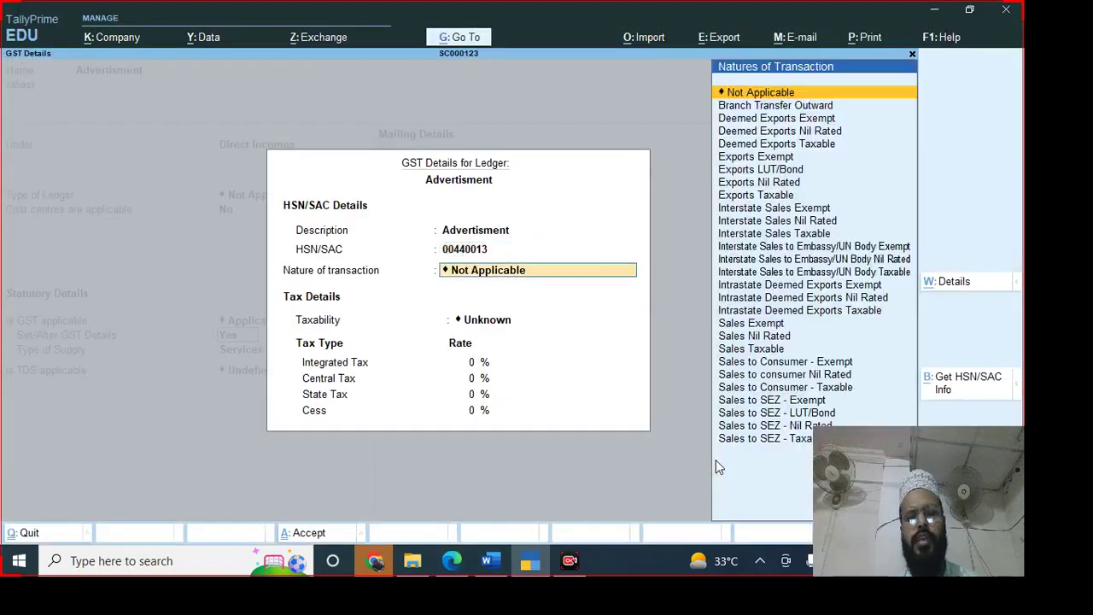
- Keep the nature of transaction Not Applicable and set the Advertisment ledger's taxability to Taxable
key(Return)
key(Down)
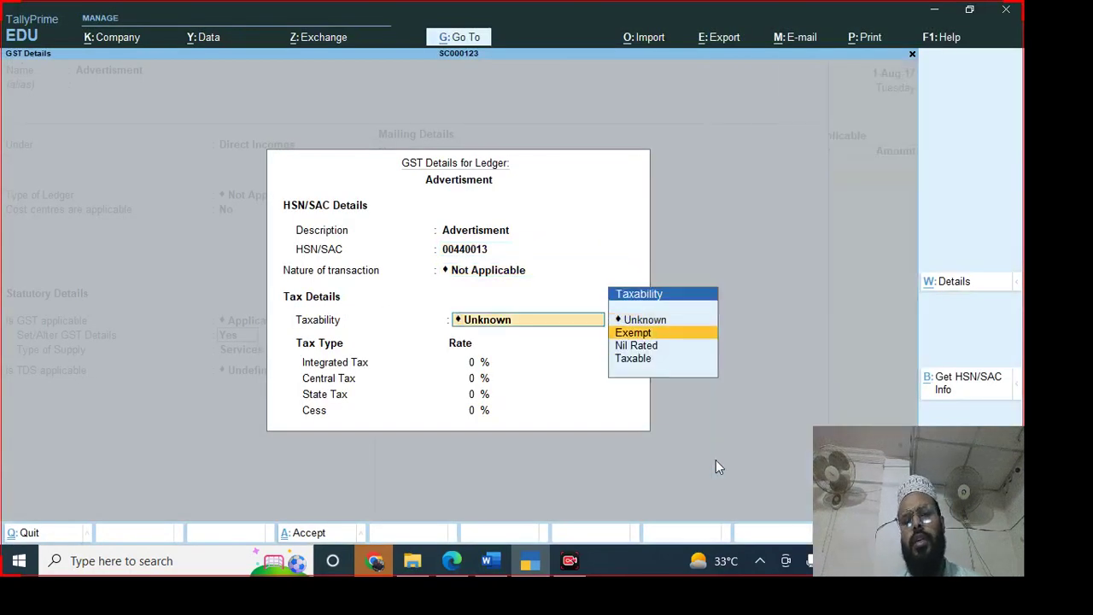
key(Down)
key(Down)
key(Return)
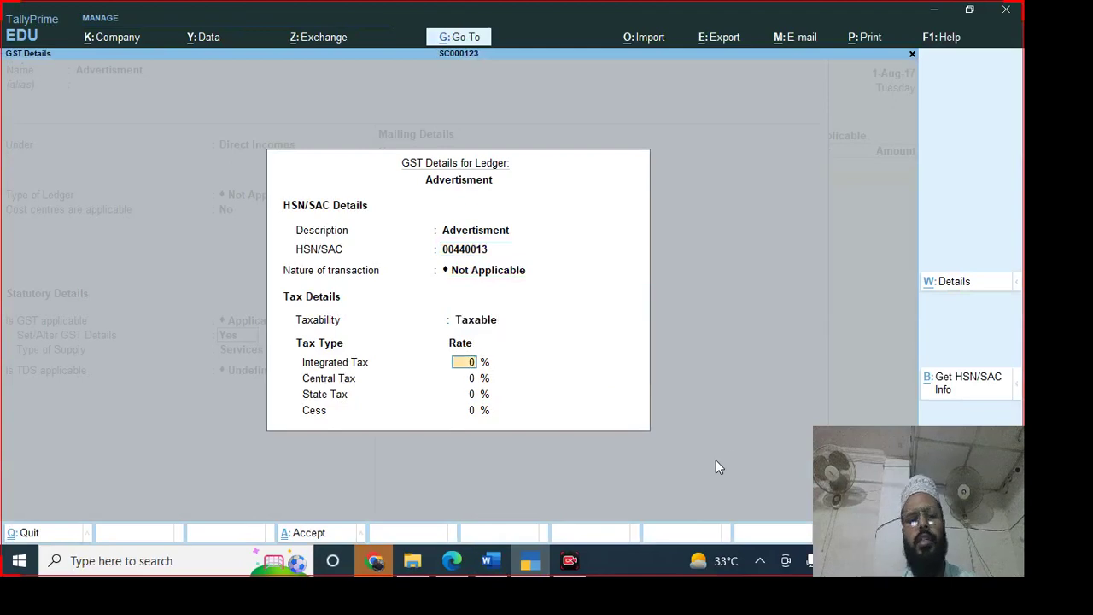
- Check the tax rate in the invoice PDF, set Integrated Tax to 18% in the ledger's GST details, and accept them
key(alt+Tab)
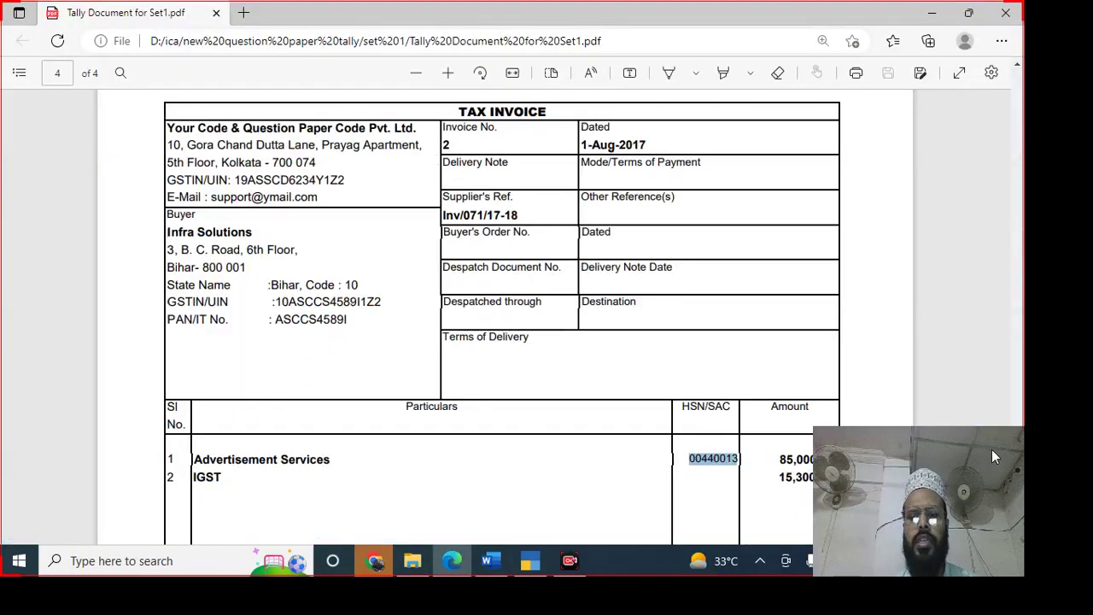
drag(991, 455, 157, 460)
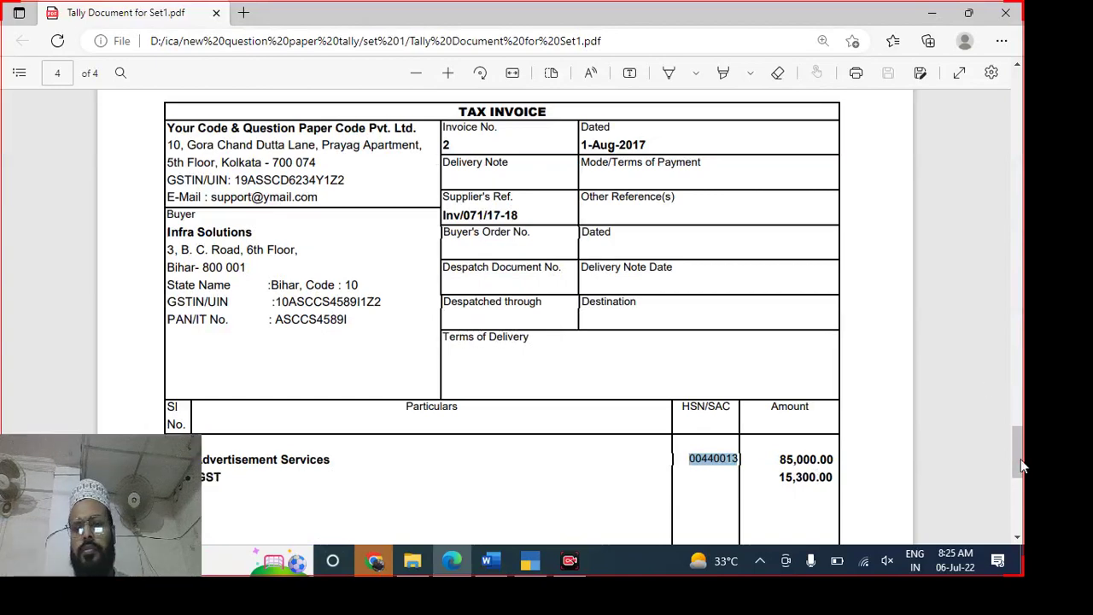
drag(1020, 459, 1024, 483)
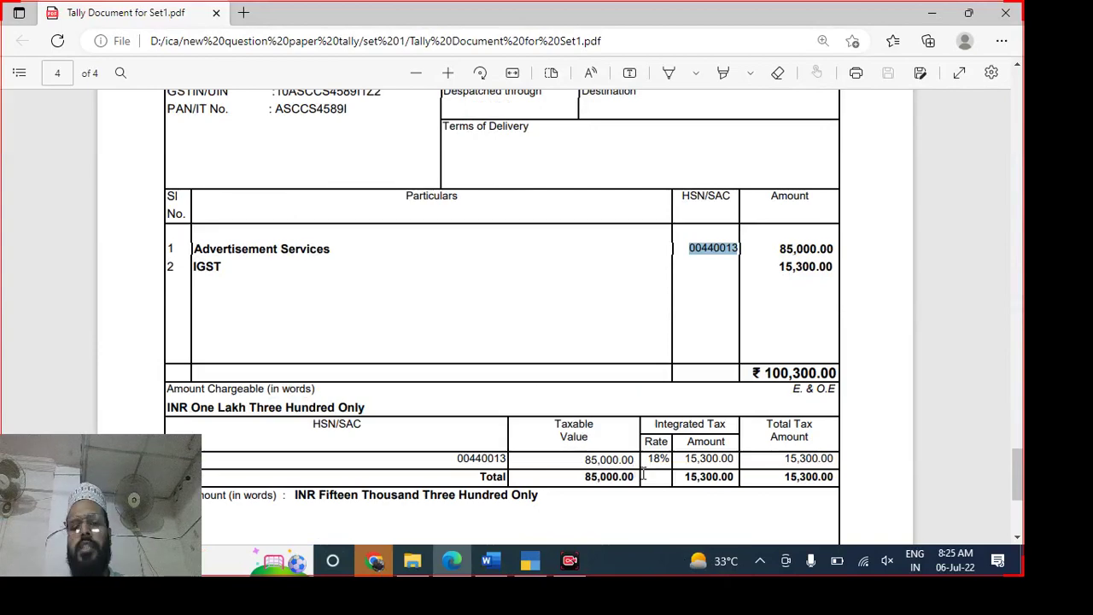
key(alt+Tab)
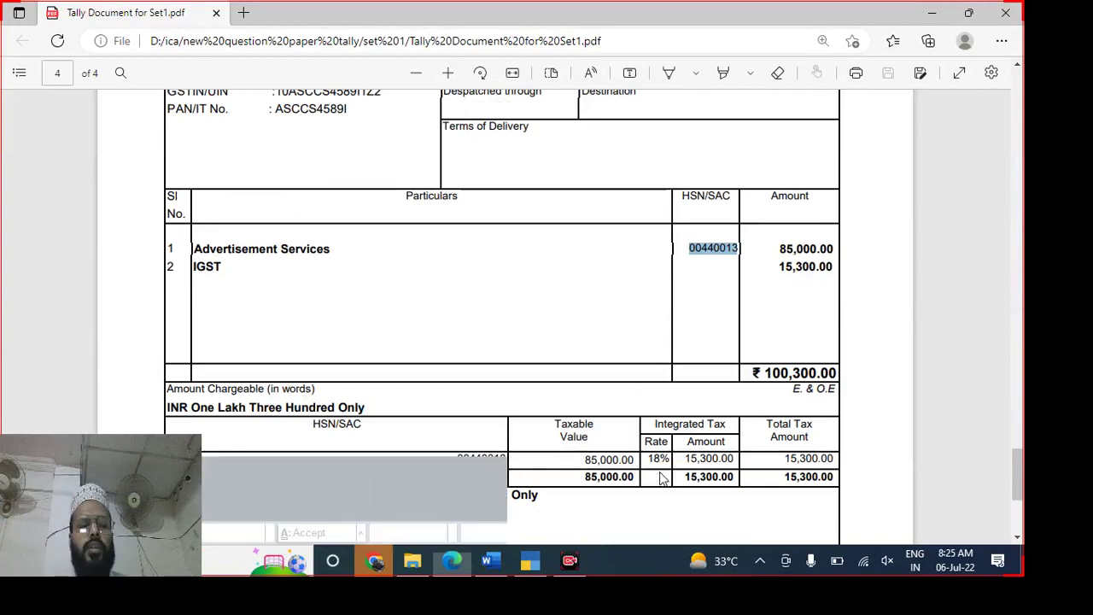
text(18)
key(Return)
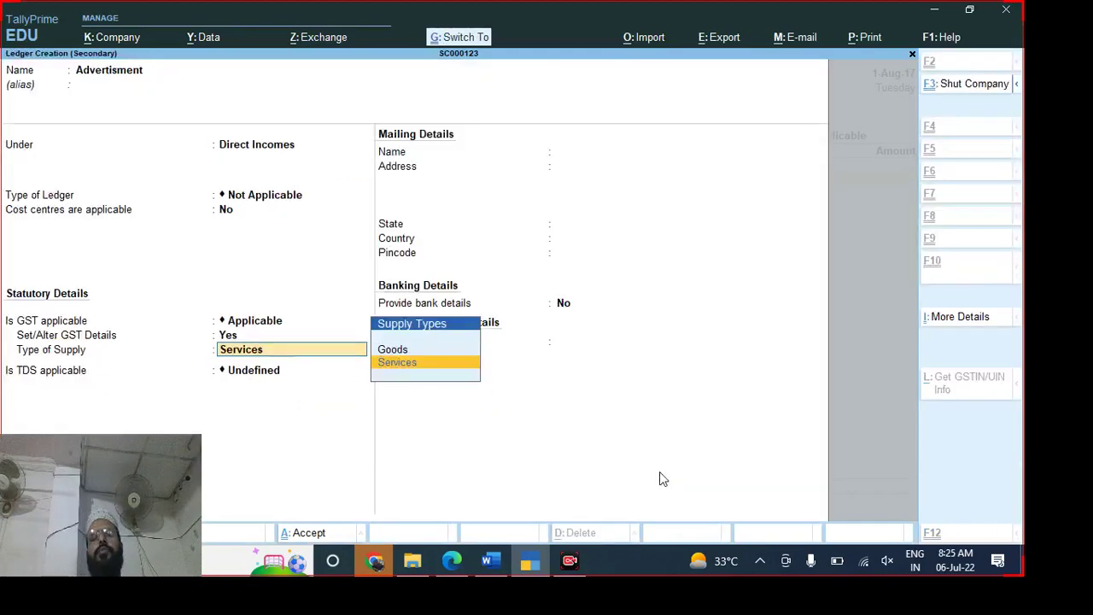
key(ctrl+a)
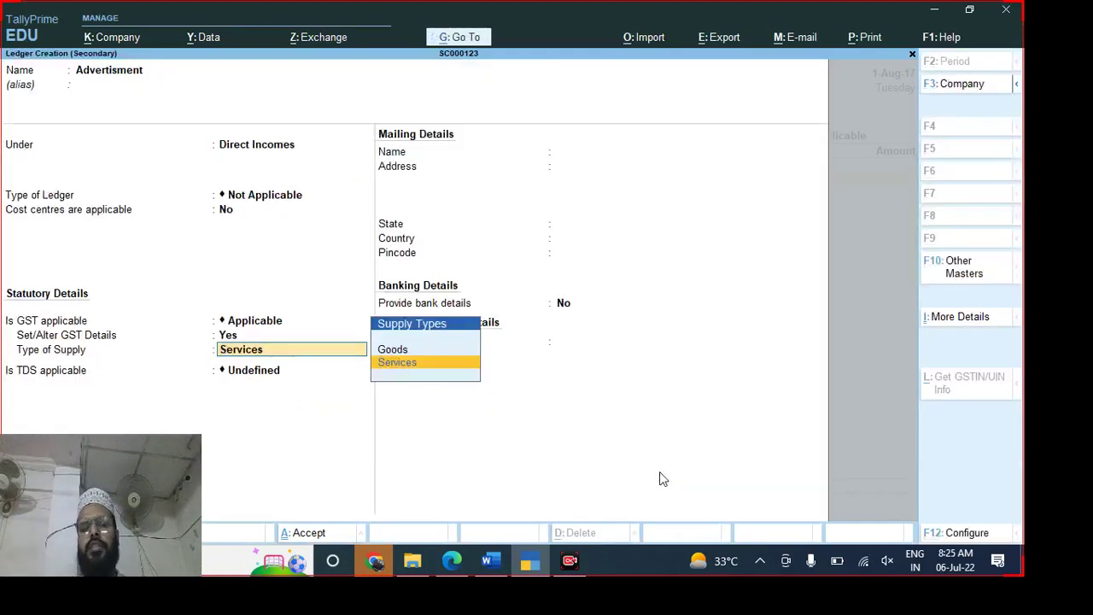
- Keep the supply type Services, set TDS to Not Applicable, and save the Advertisment ledger
key(Return)
key(space)
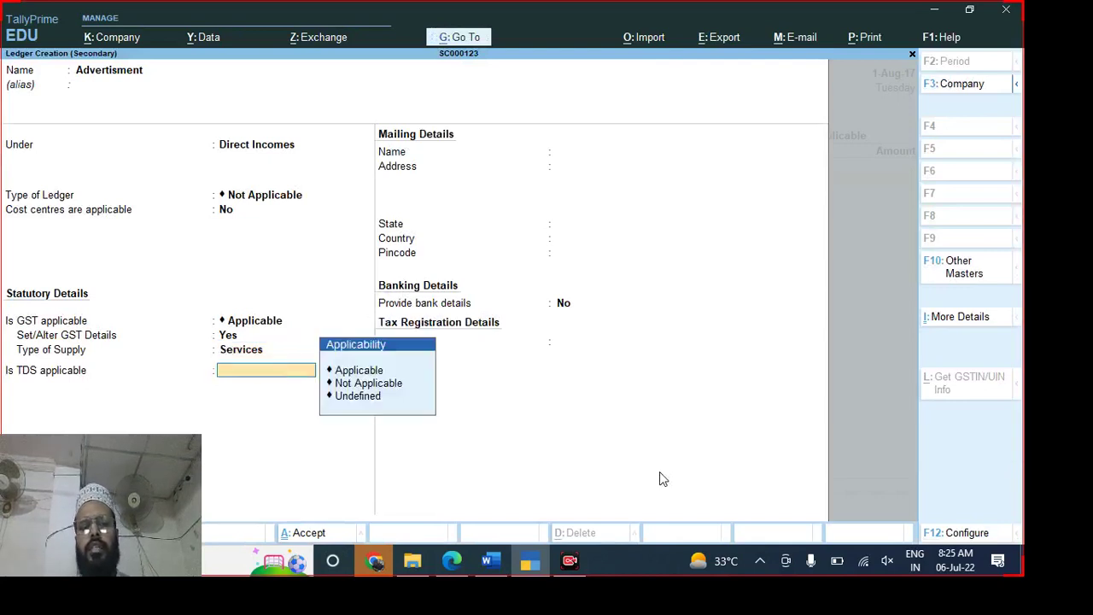
key(Down)
key(Down)
key(Return)
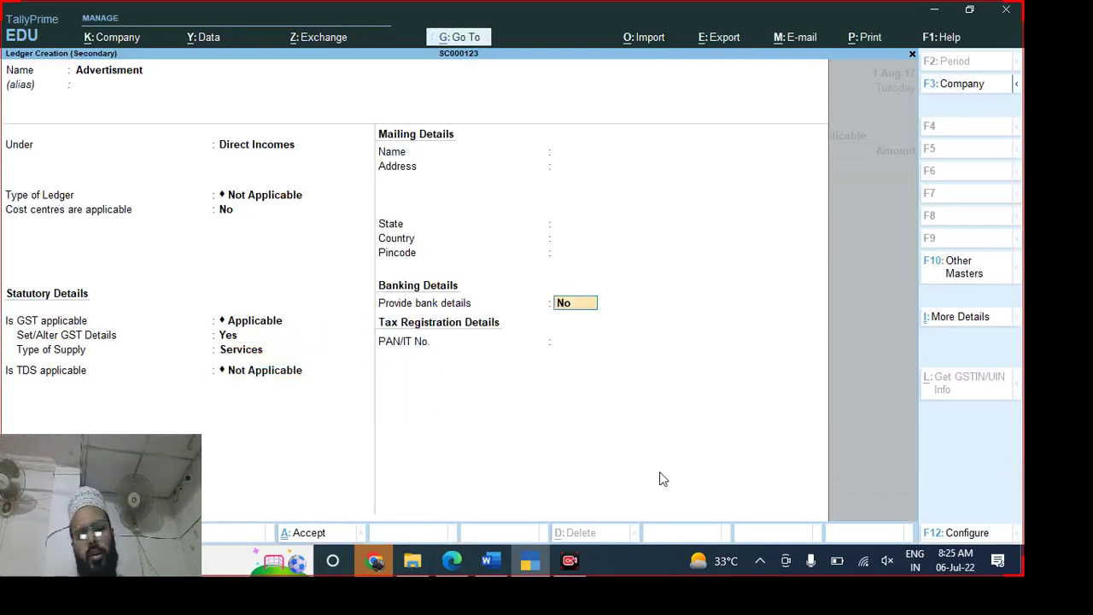
key(ctrl)
key(ctrl+a)
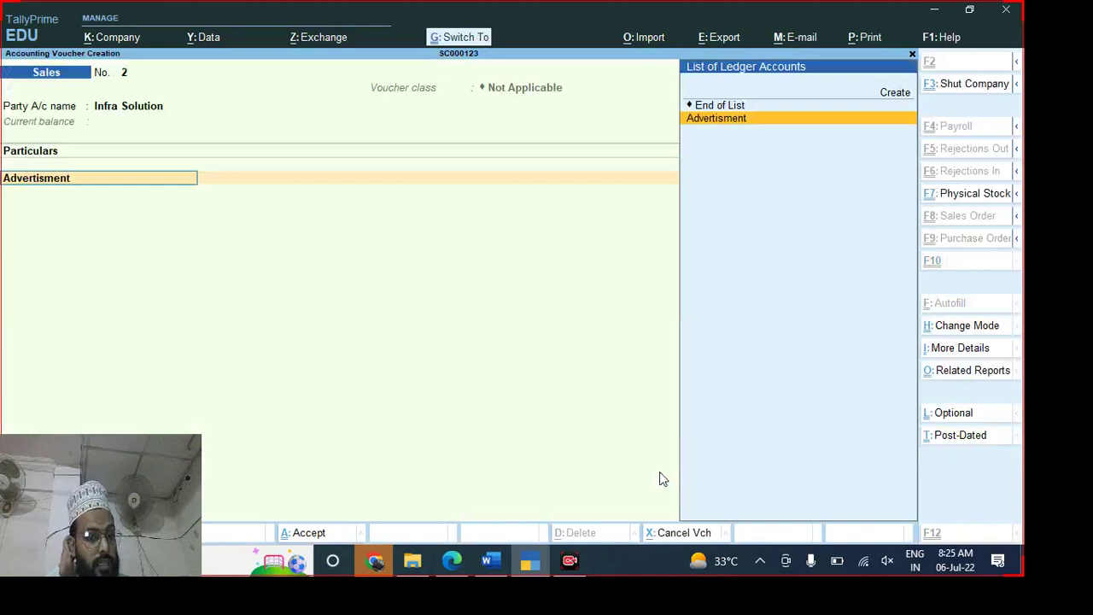
- Enter the Advertisment ledger in the sales invoice with an amount of 85000
key(Return)
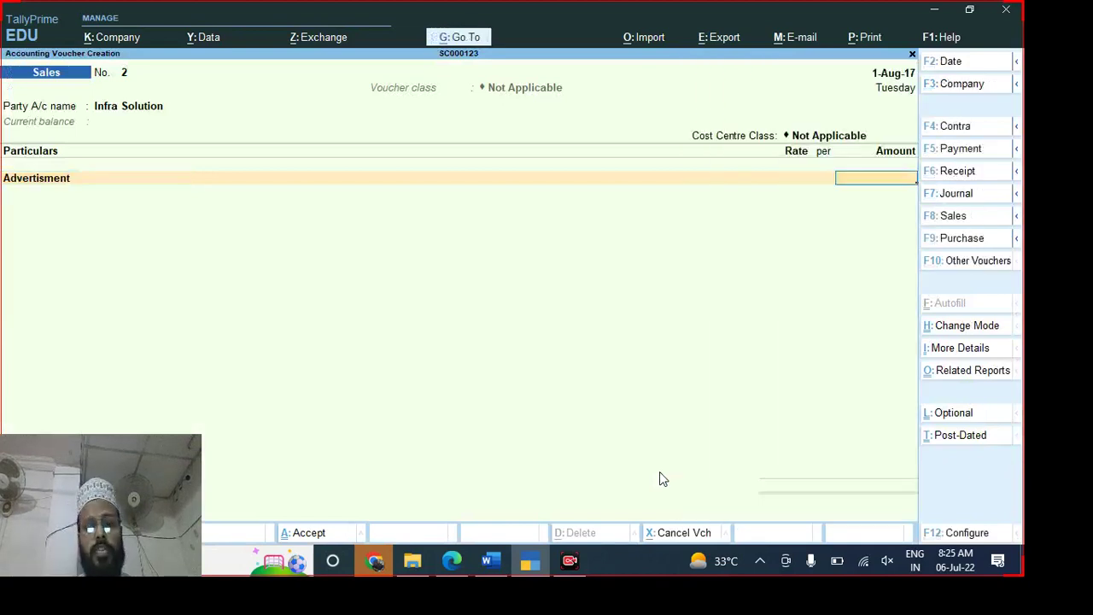
text(85000)
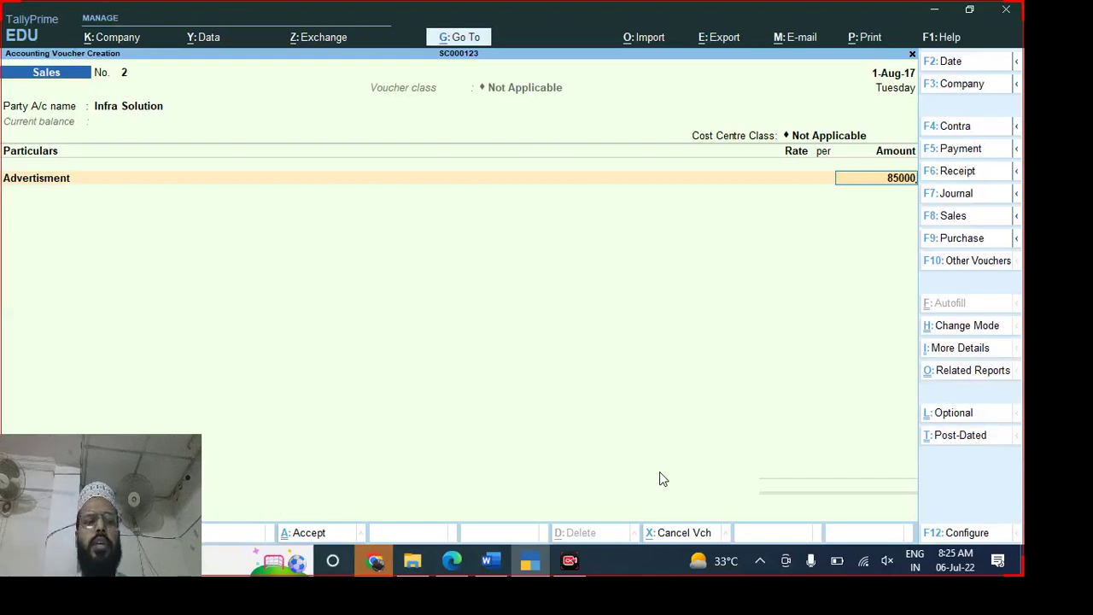
key(Return)
- Add the Igst ledger with its calculated tax amount to the invoice and save the sales voucher
text(I)
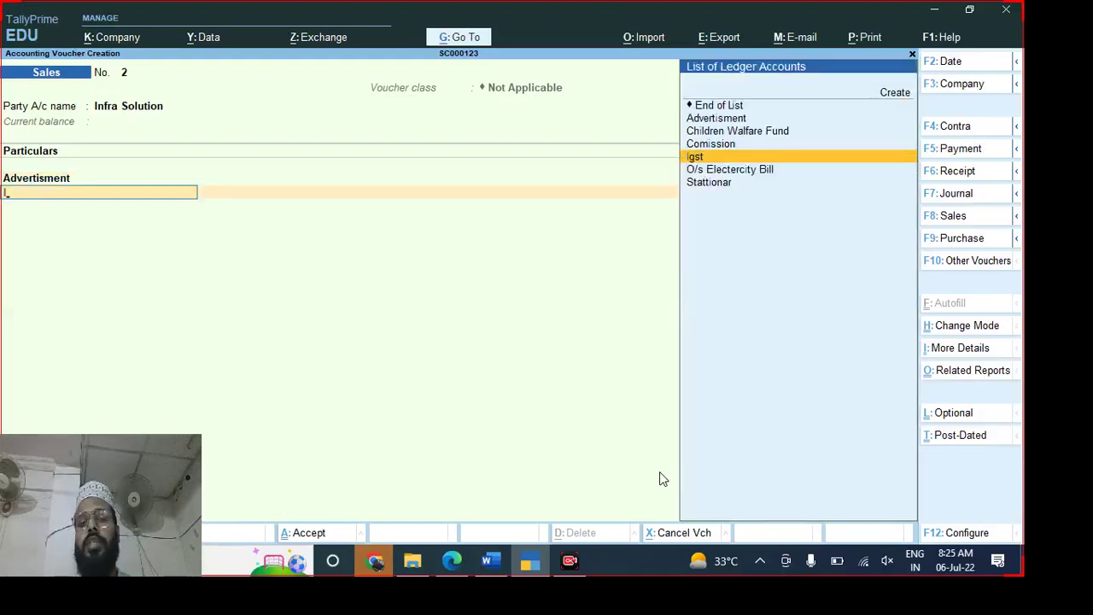
key(Return)
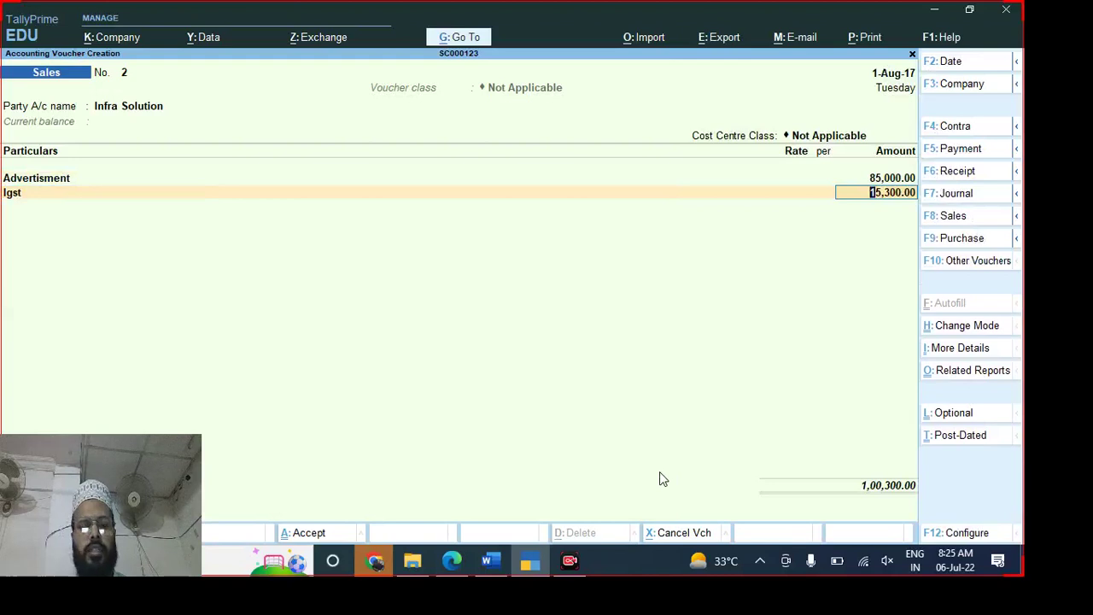
key(ctrl)
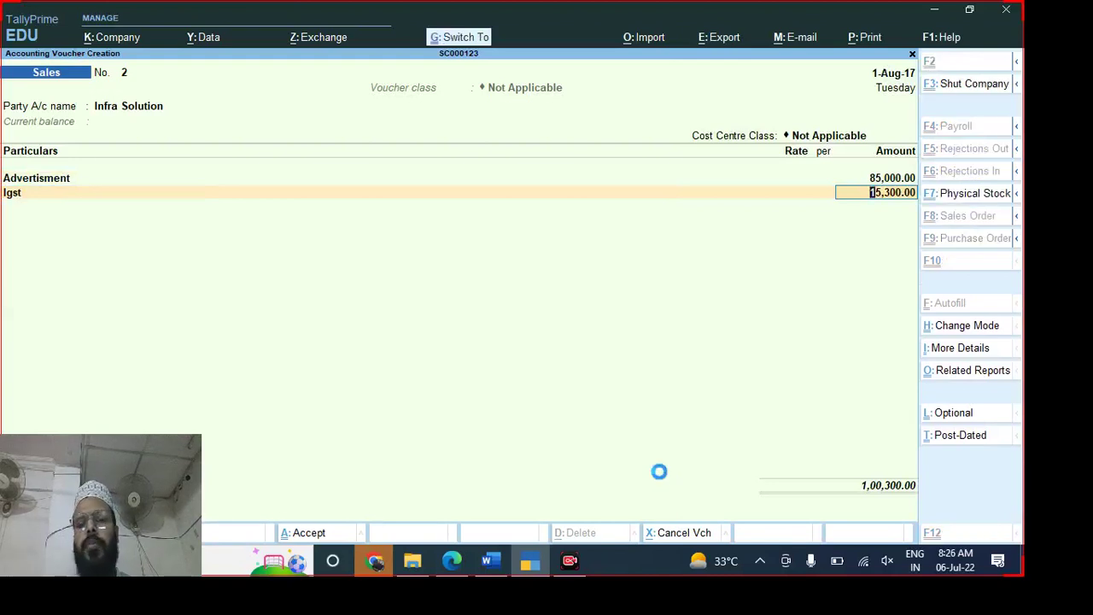
key(ctrl+a)
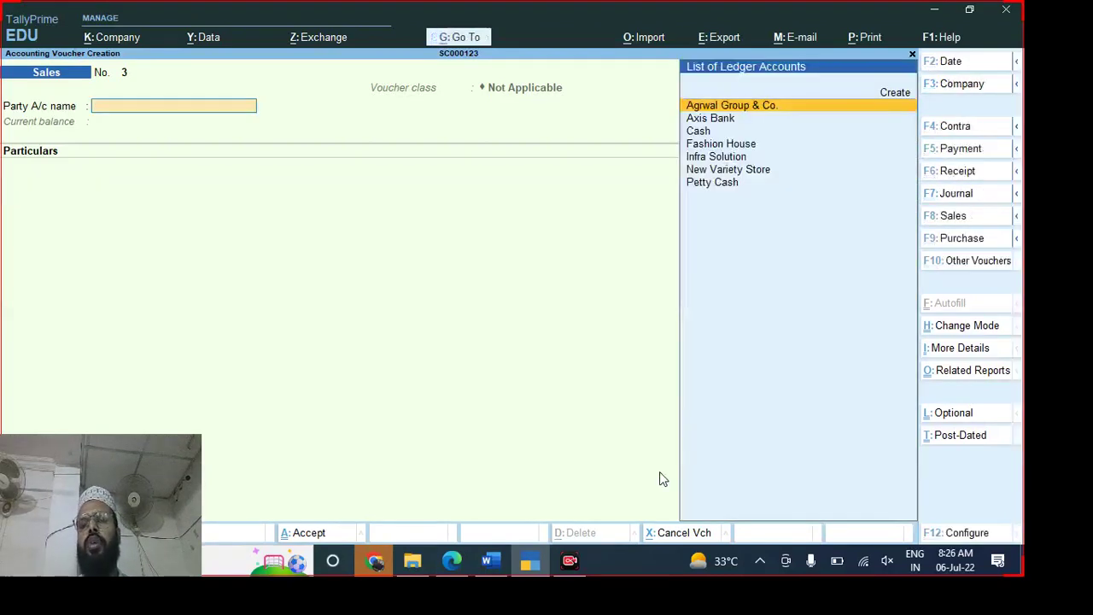
- Check question 11 in the Word question paper, then start a Receipt voucher dated 2-8-2017 with cost centre class Not Applicable
key(alt+Tab)
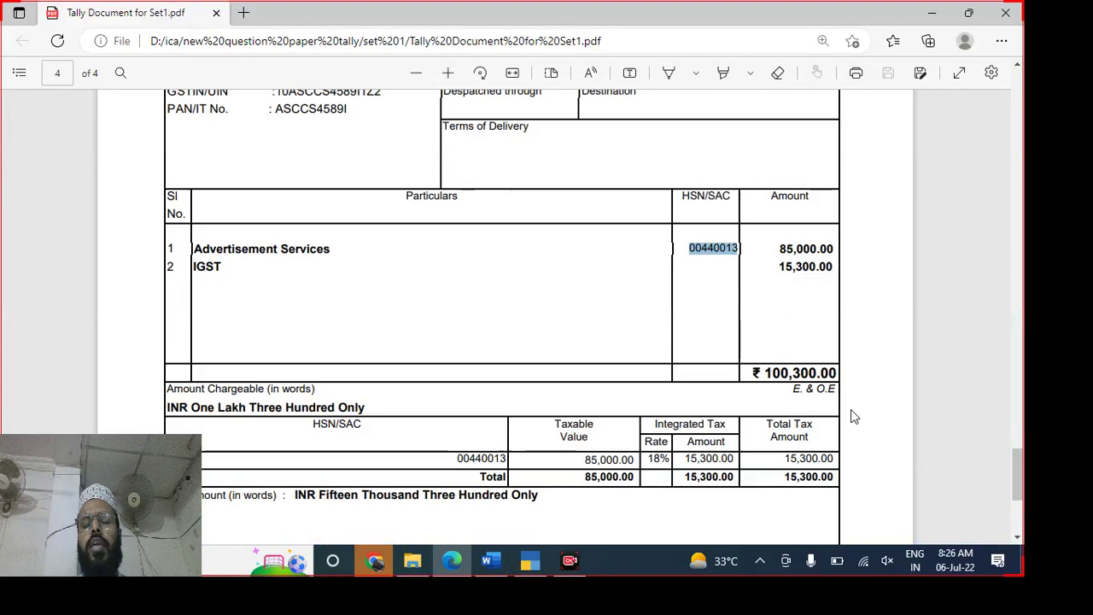
key(alt+Tab)
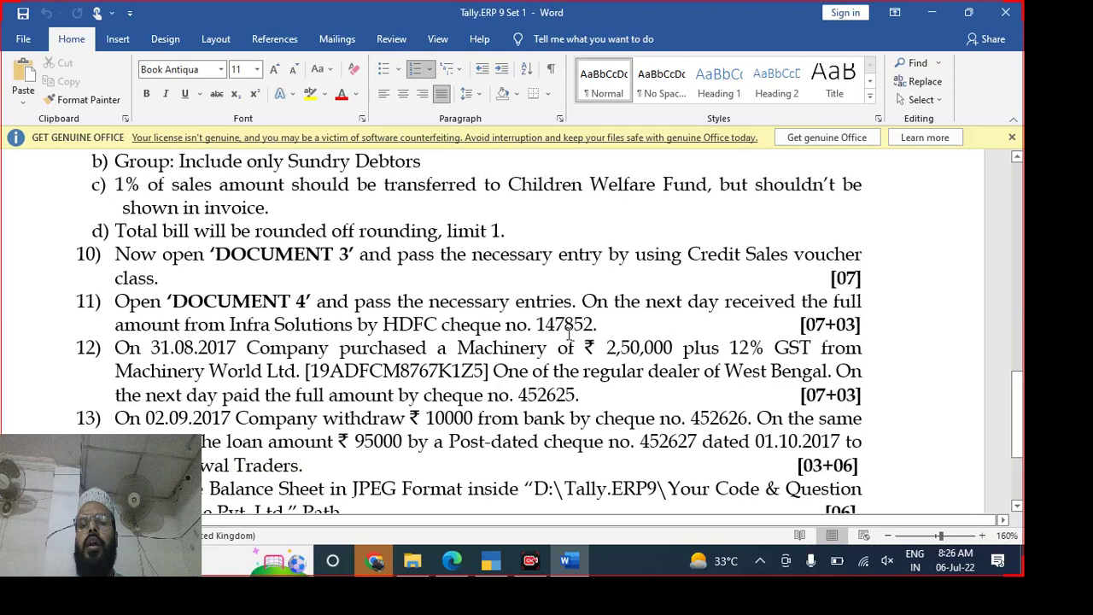
key(alt+Tab)
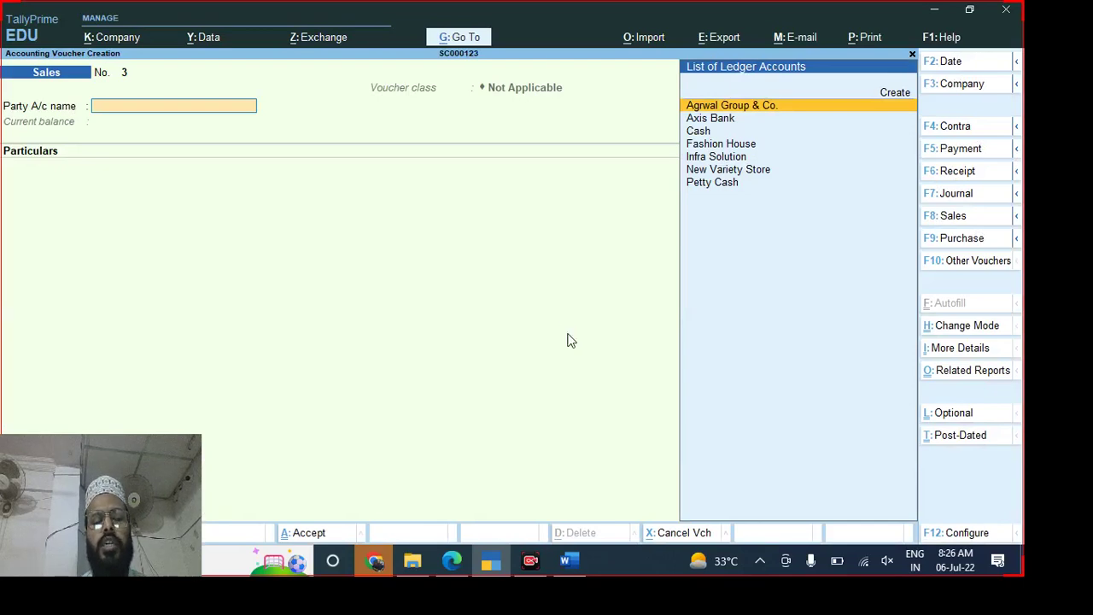
key(F6)
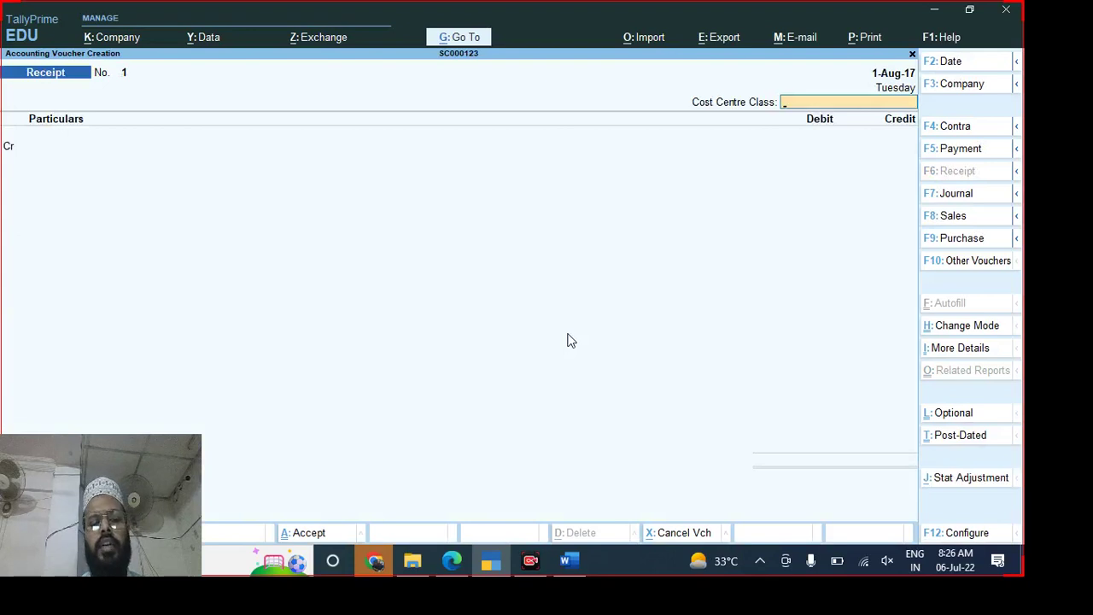
key(F2)
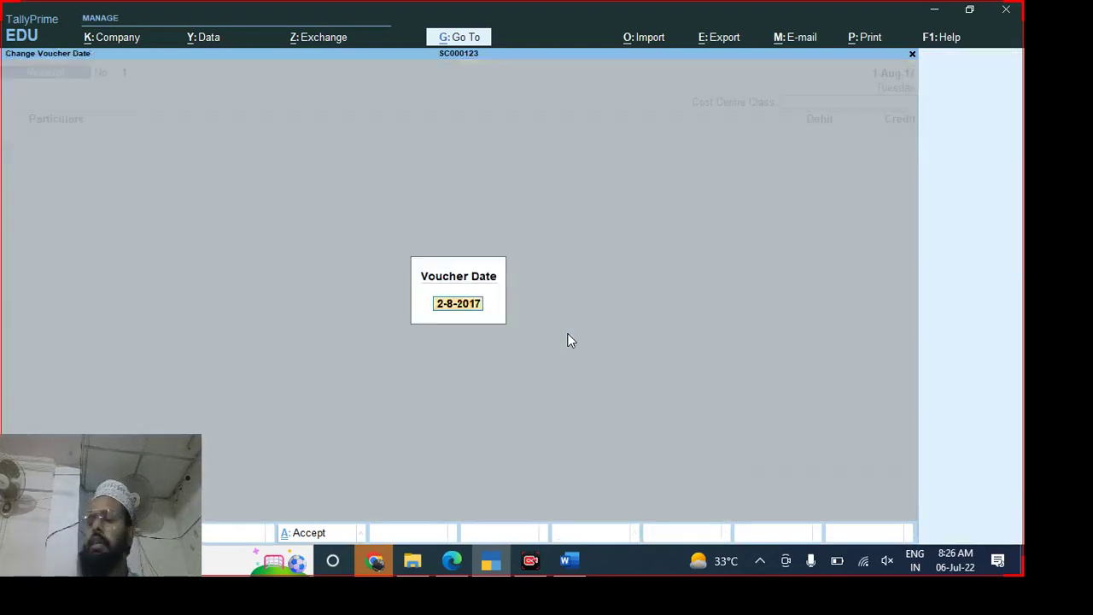
key(Return)
key(Return)
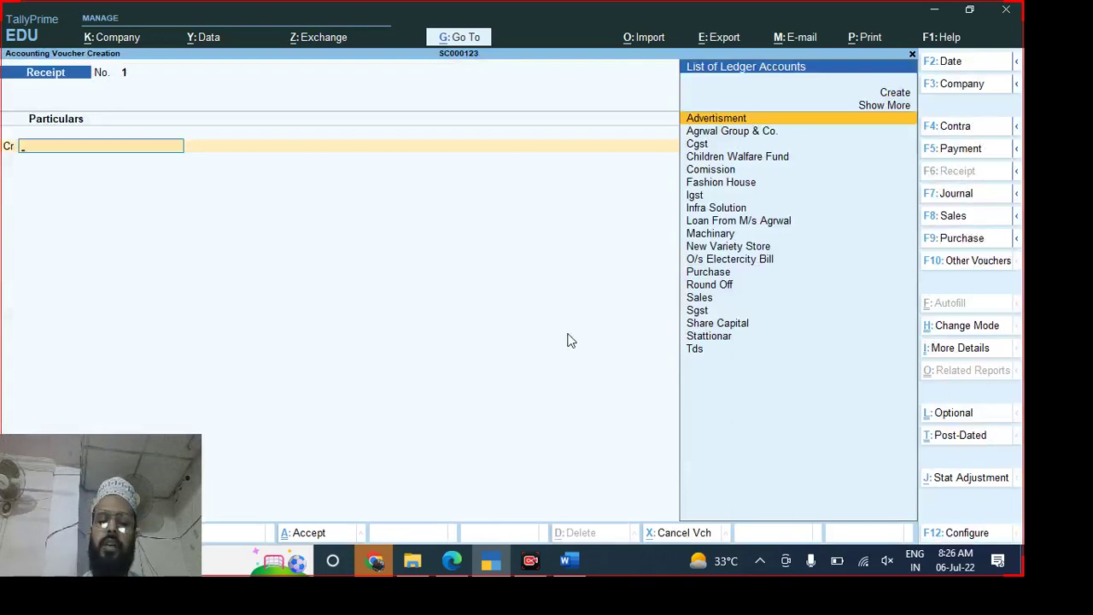
- Credit Infra Solution with 100300 in the receipt voucher and open its bill-wise details
text(i)
key(Down)
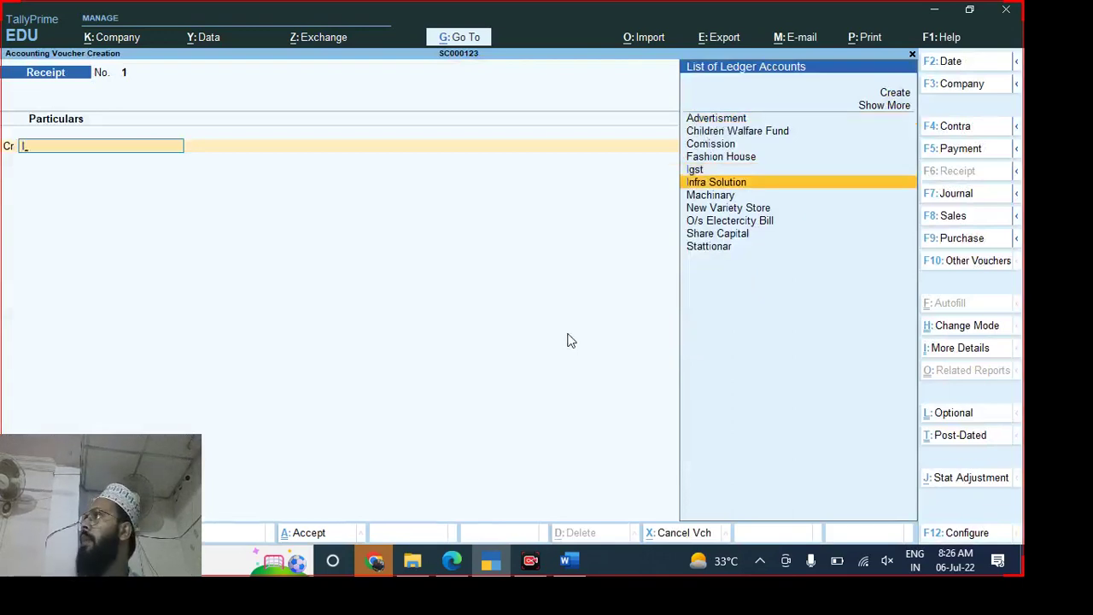
key(Return)
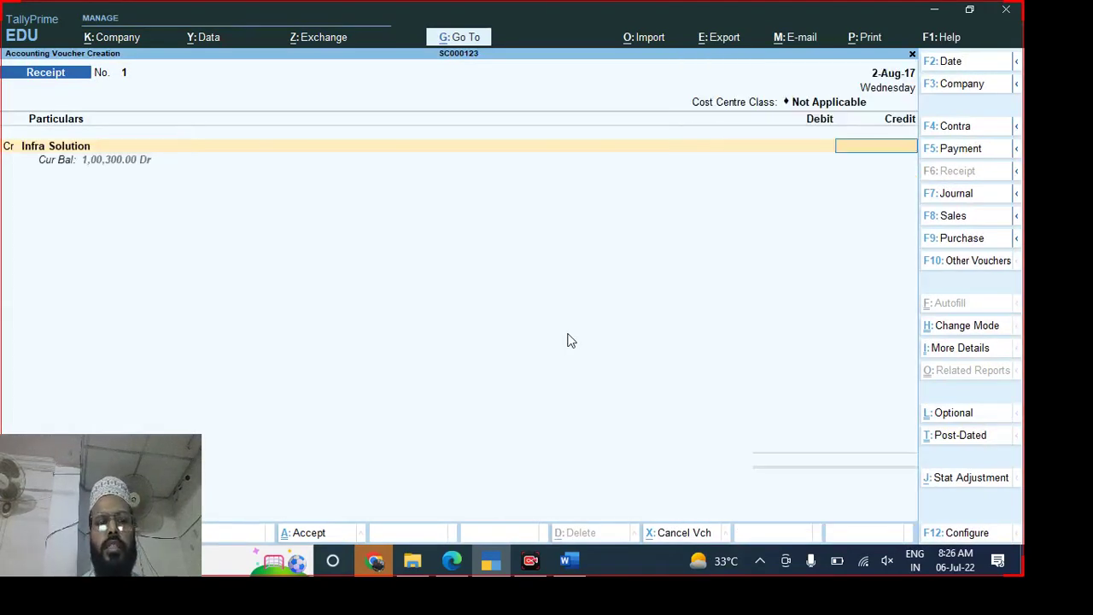
text(100300)
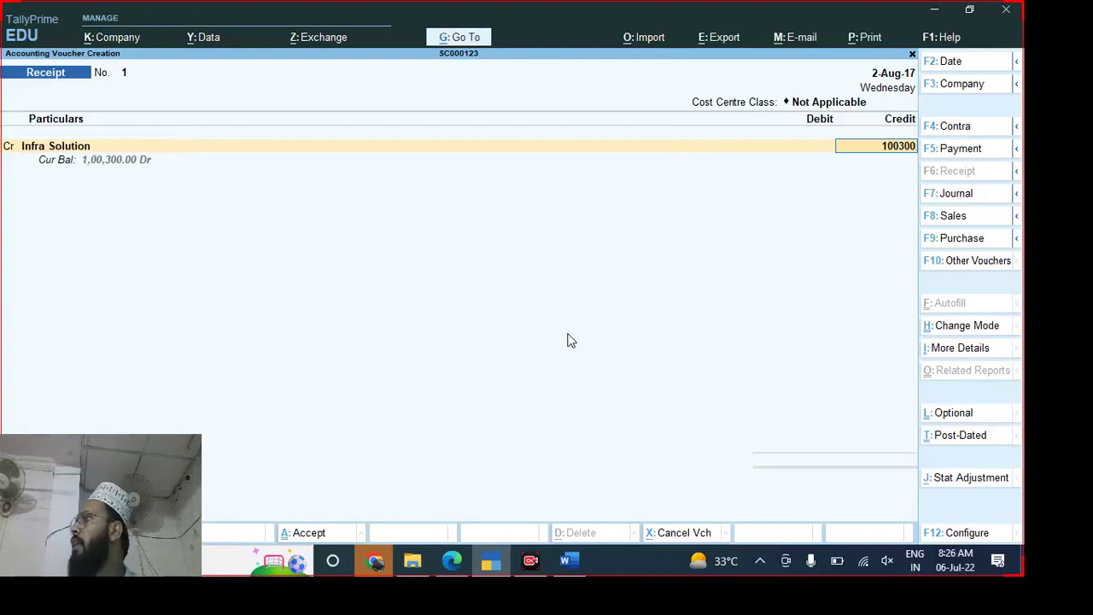
key(Return)
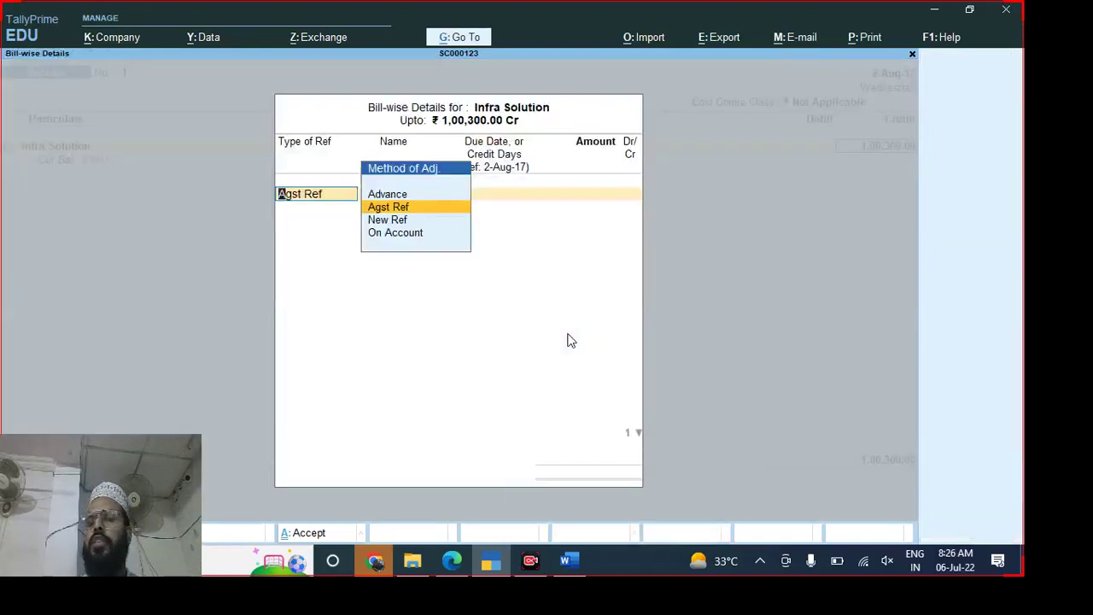
- Allocate the 100300 credit for Infra Solution as Agst Ref to bill 2 and accept the bill-wise details
key(Return)
key(Return)
key(Return)
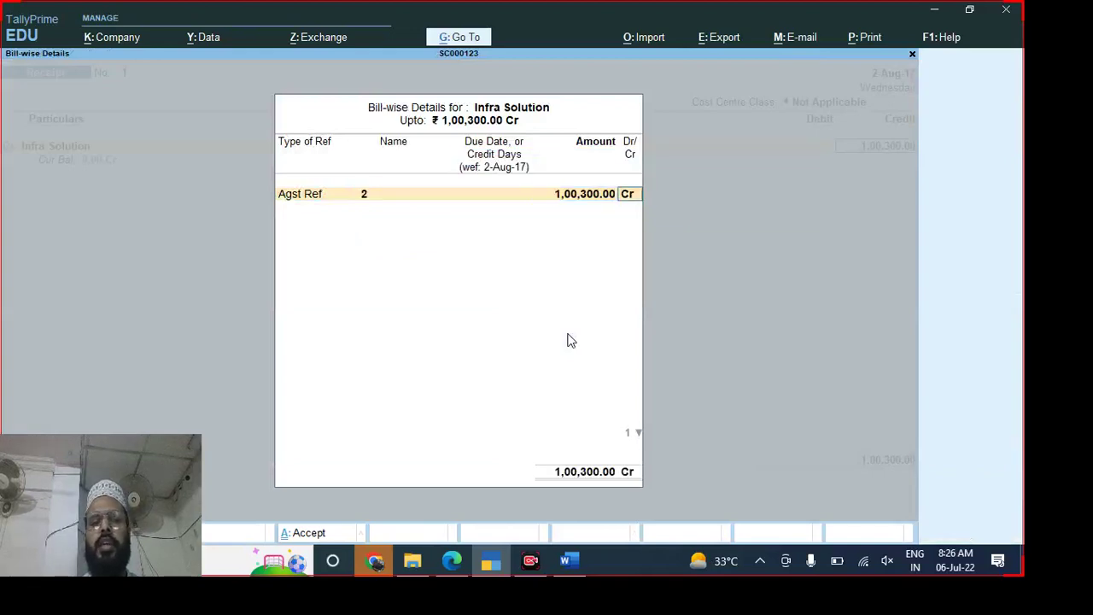
key(Return)
key(Return)
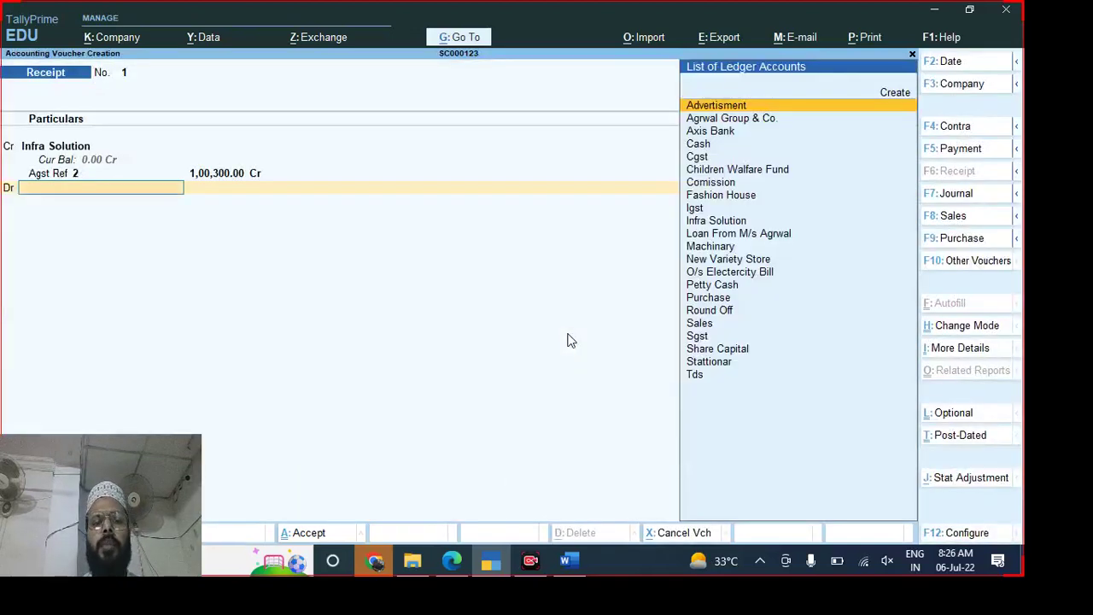
- Debit Axis Bank with 100300 in the receipt voucher and open its bank allocations as Cheque/DD
key(Down)
key(Down)
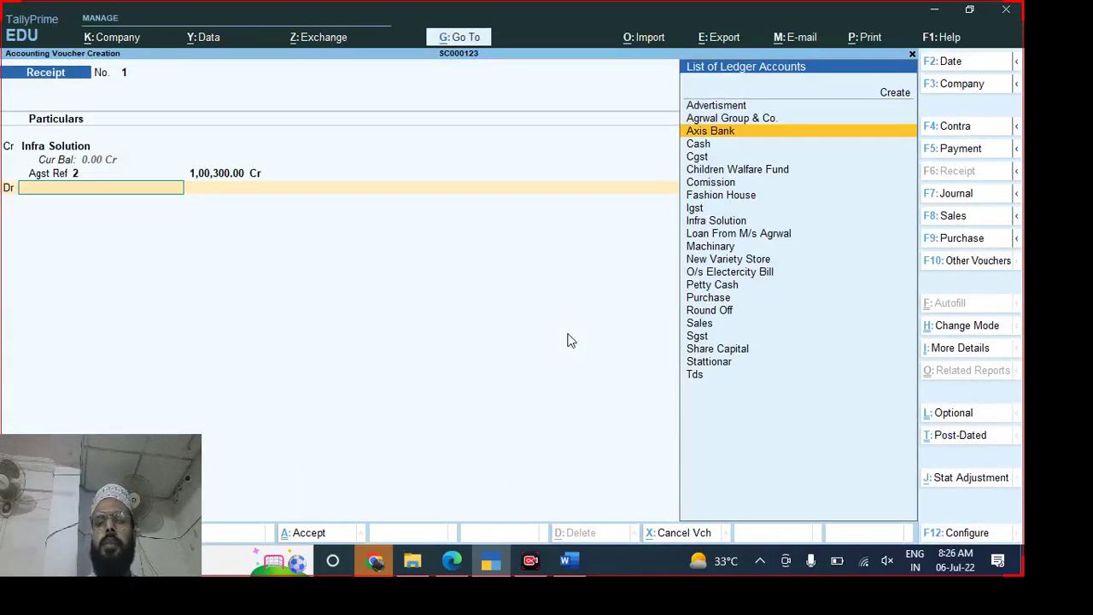
key(Return)
key(Return)
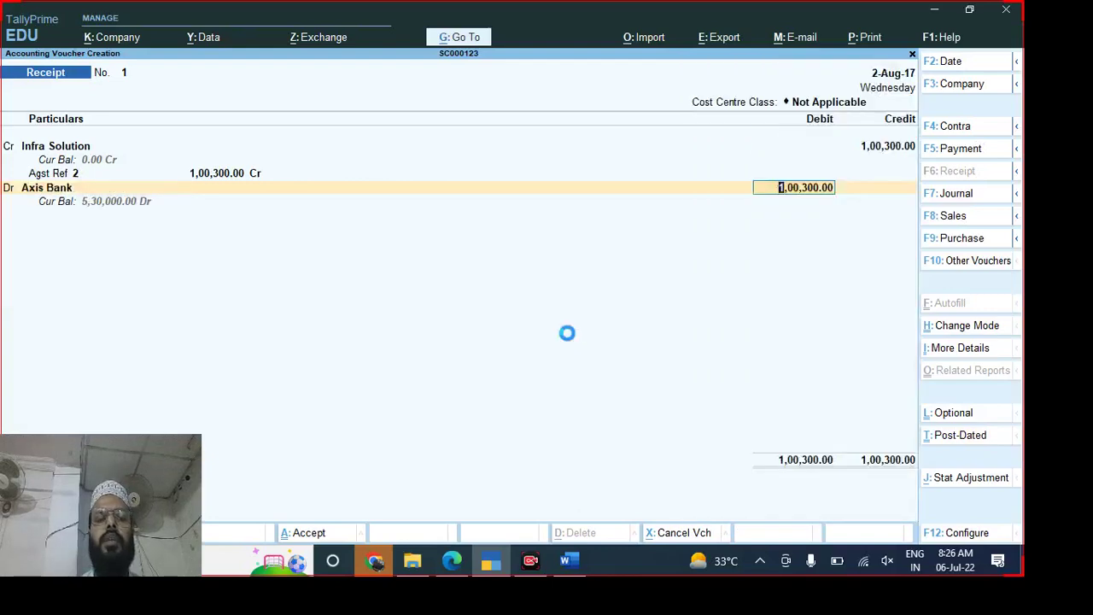
key(Return)
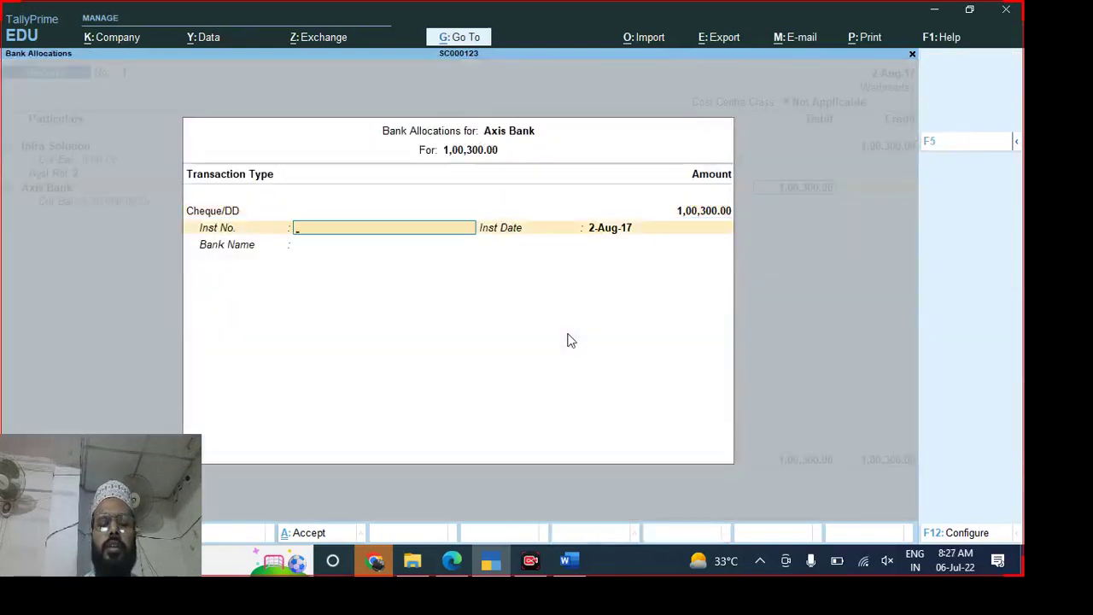
- Enter cheque number 147852 from question 11 as the instrument number, keeping 2-Aug-17 as the instrument date
text(14)
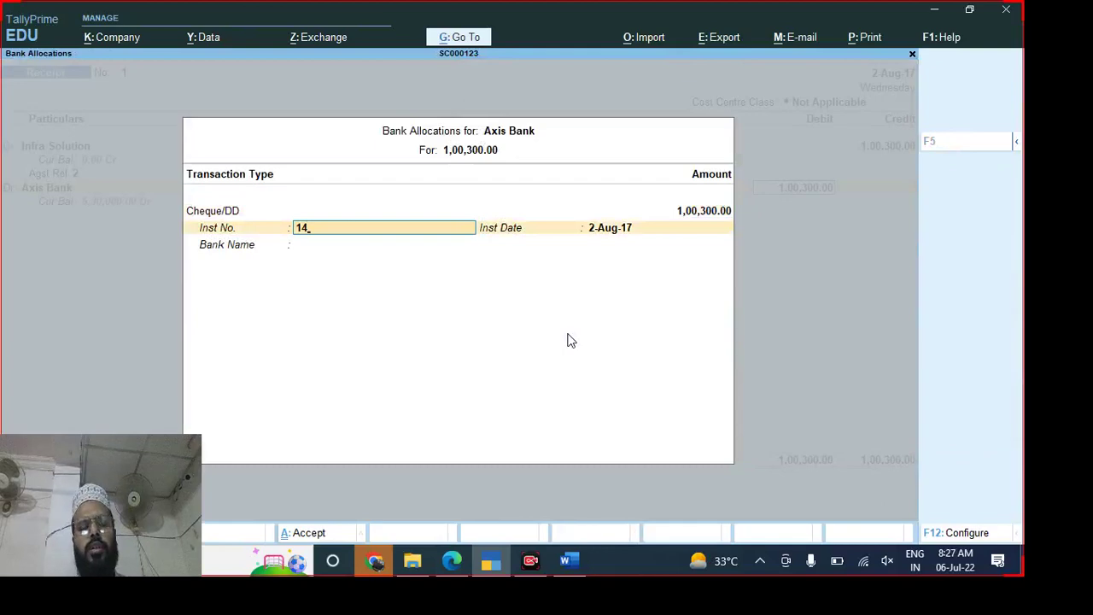
key(alt+Tab)
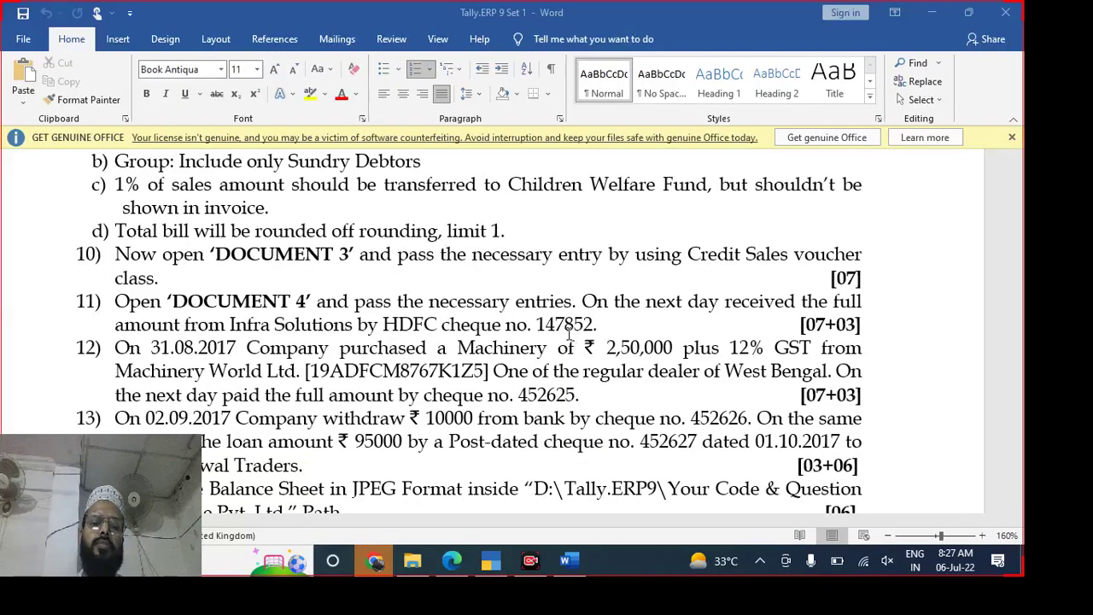
key(alt+Tab)
text(78)
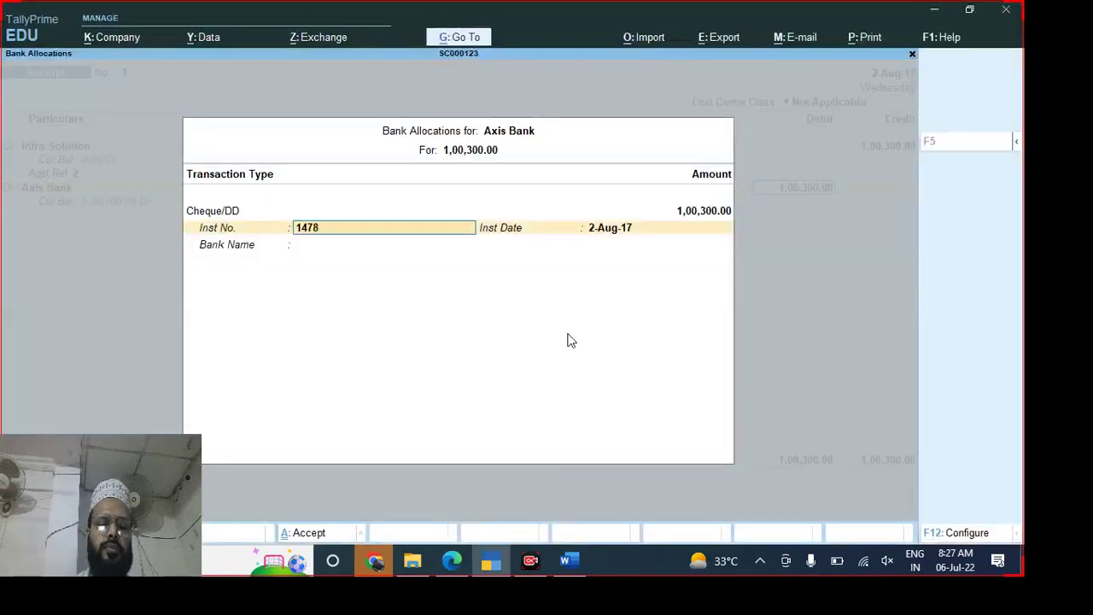
text(52)
key(Return)
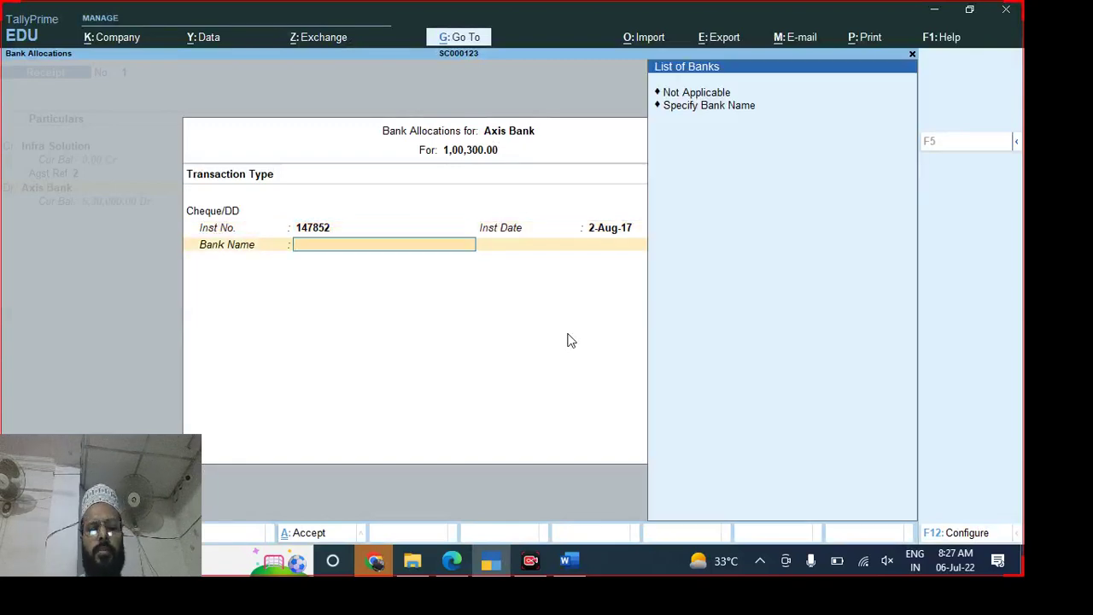
- Specify Hdfc as the cheque's bank name and complete the receipt voucher without a narration
key(Down)
key(Return)
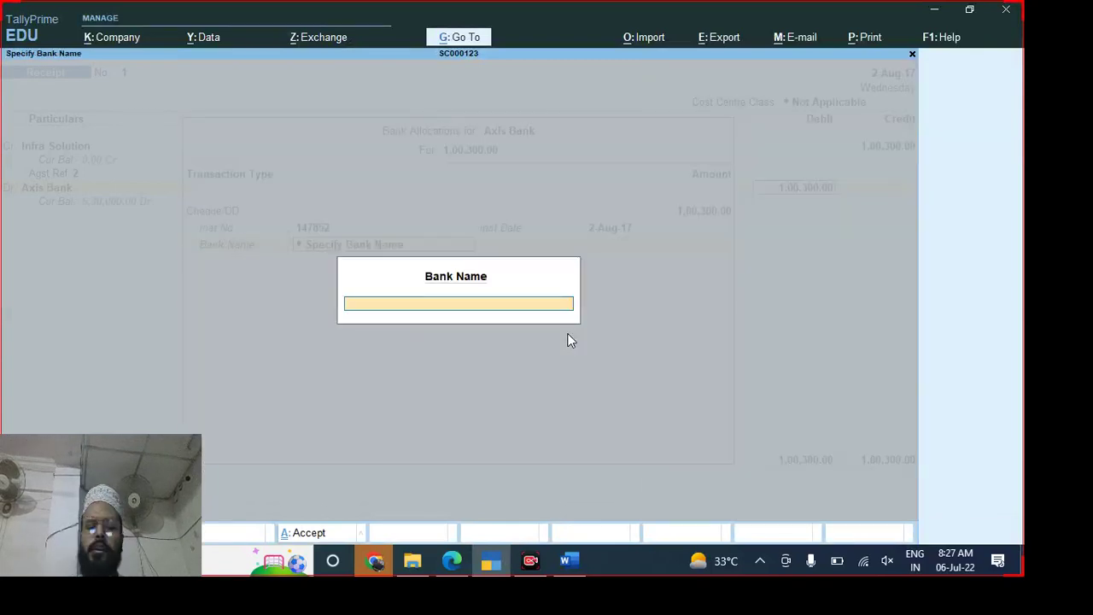
text(Hdfc)
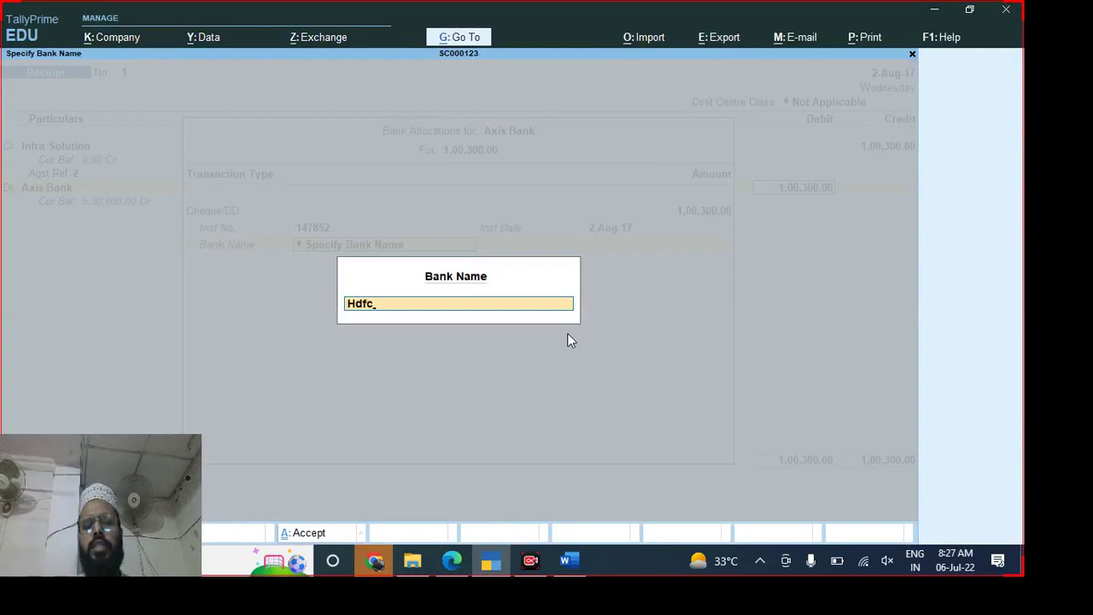
key(Return)
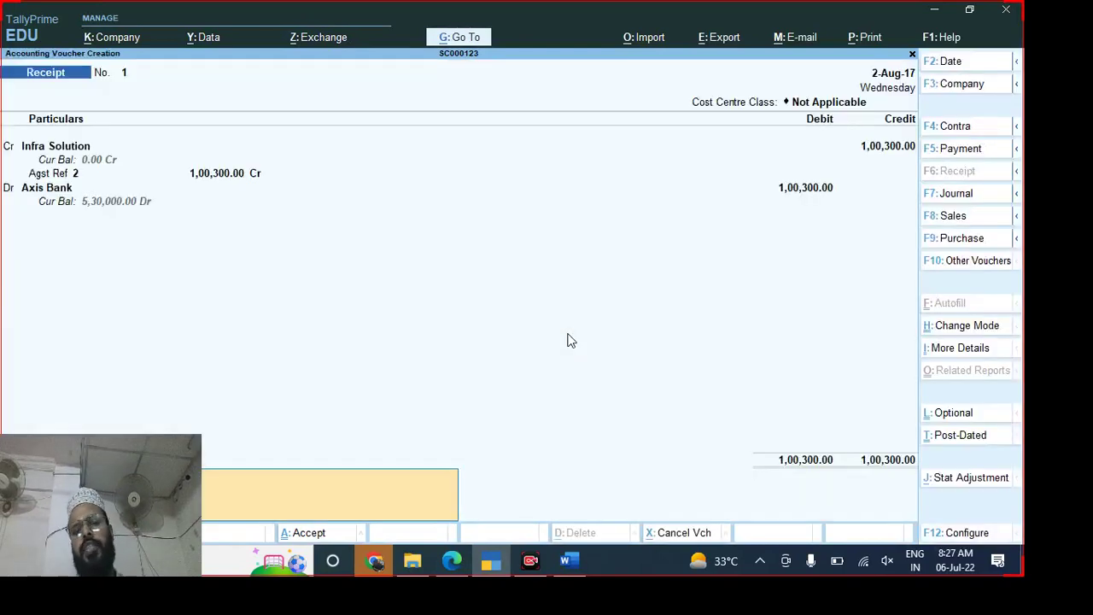
key(Return)
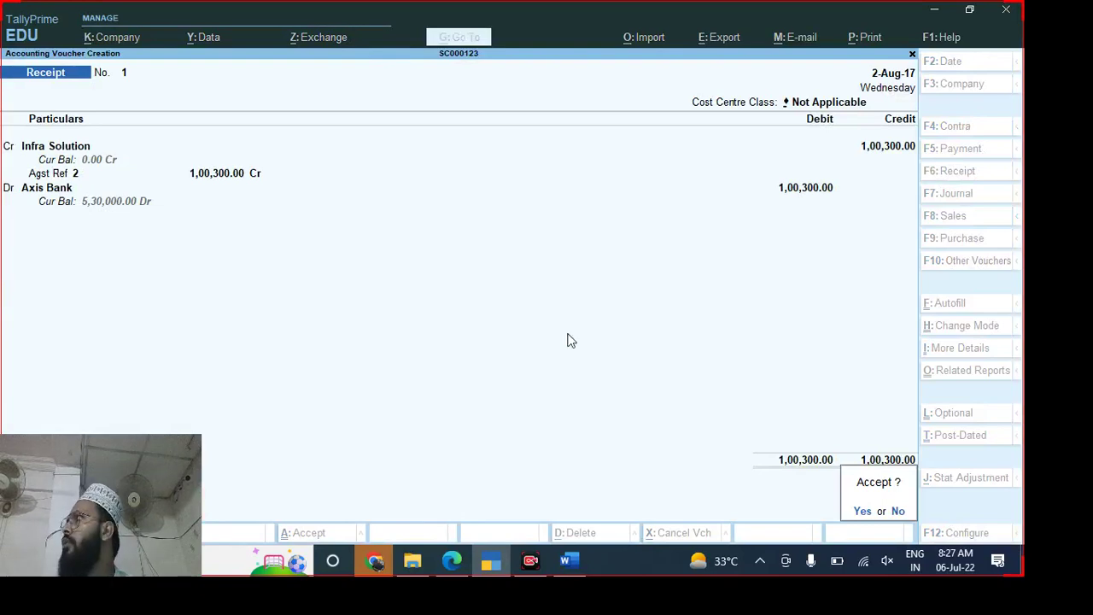
- Read question 12 in the Word question paper, then start a Purchase voucher in TallyPrime dated 31-8-2017
key(alt+Tab)
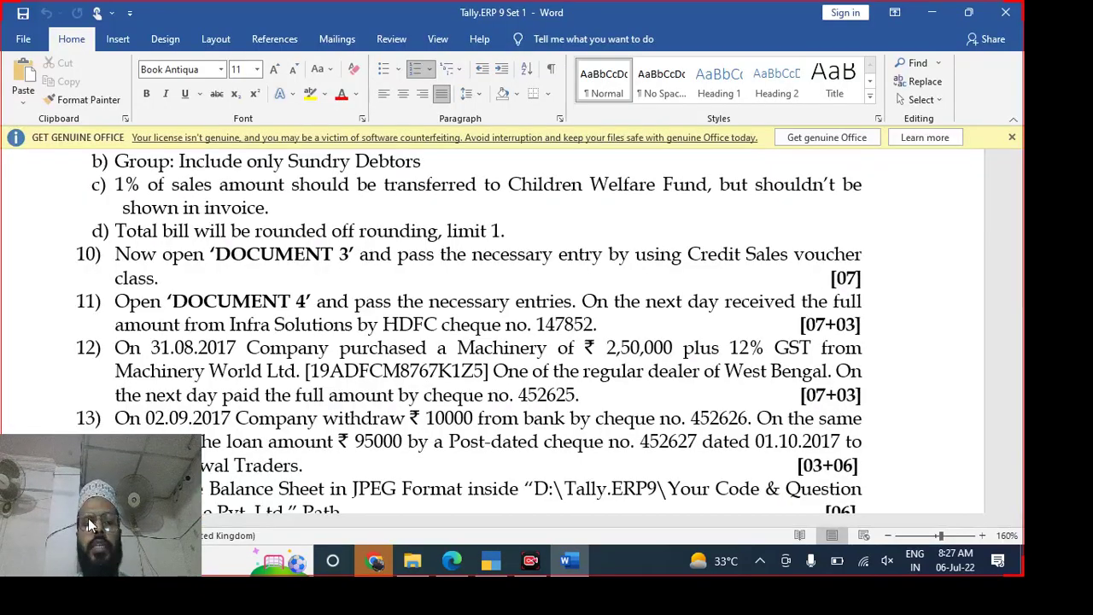
drag(85, 493, 954, 478)
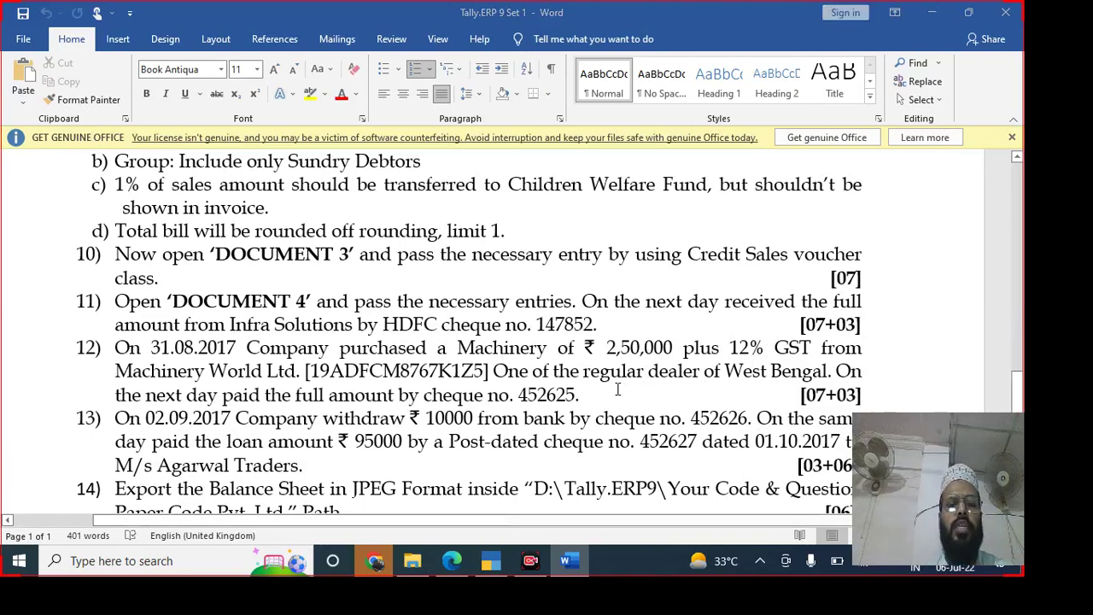
key(alt+Tab)
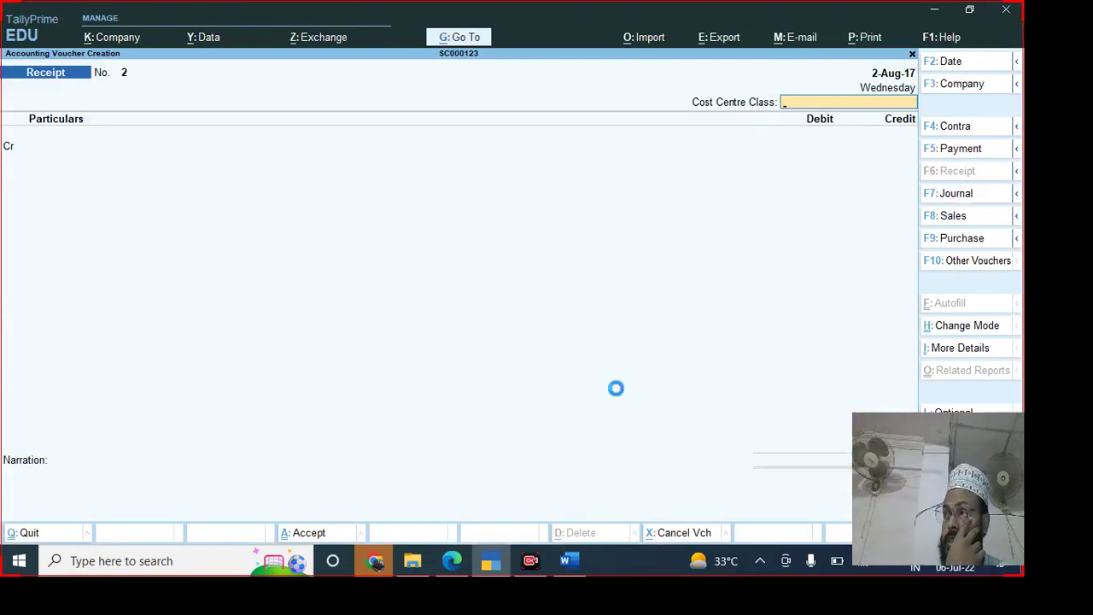
key(F9)
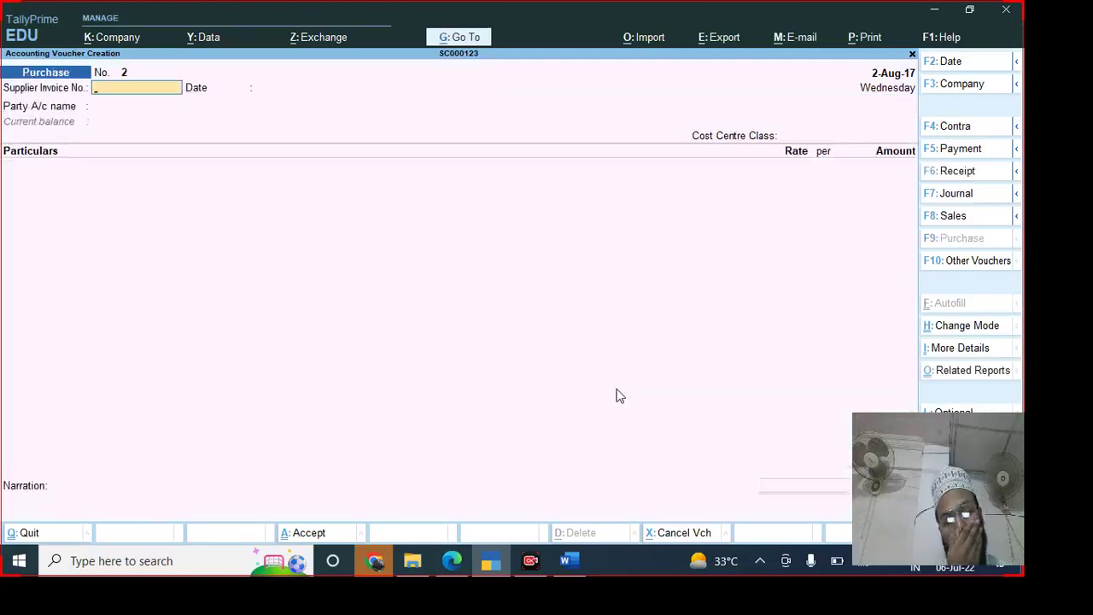
key(alt+Tab)
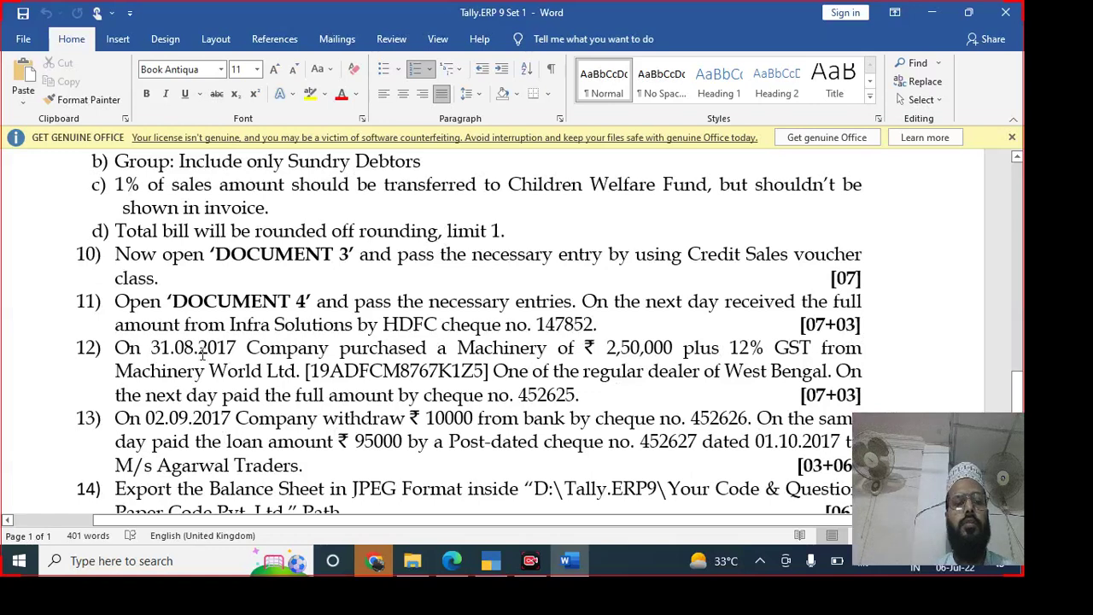
key(alt+Tab)
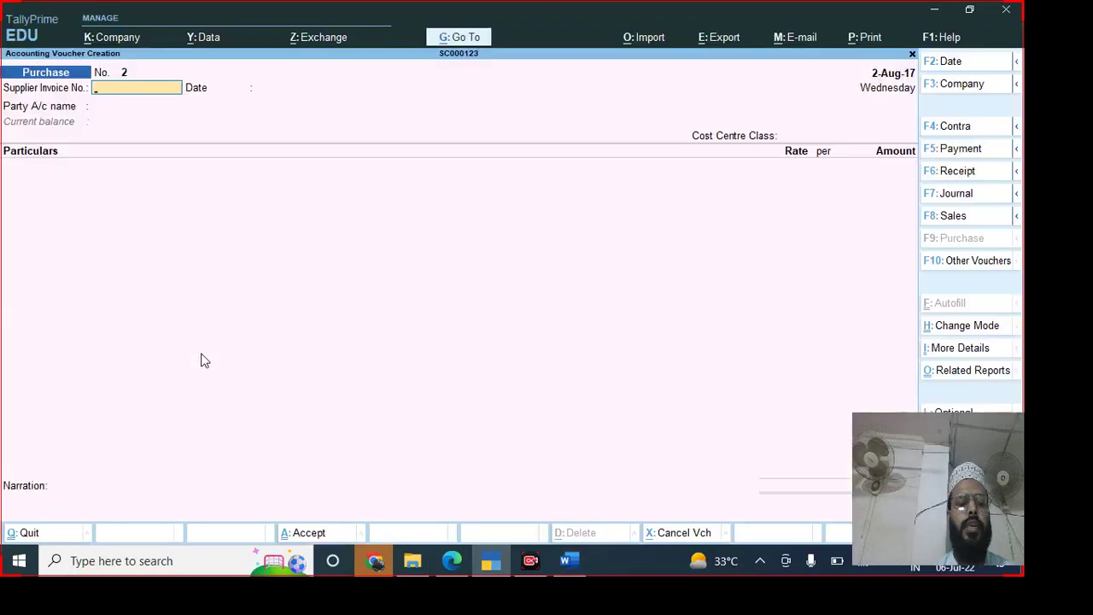
key(F2)
text(31-)
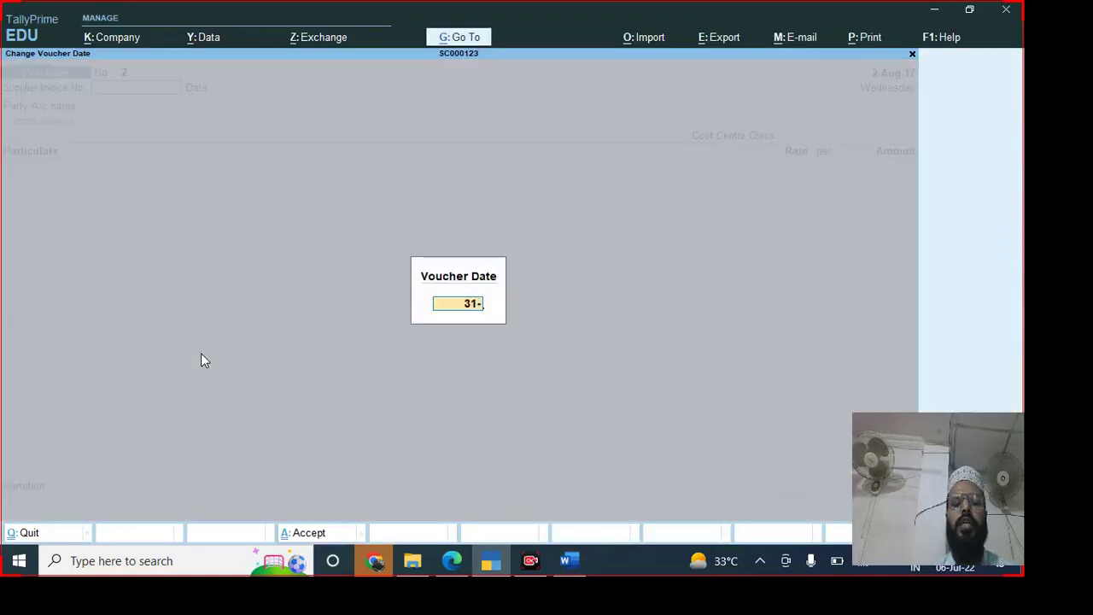
text(8)
key(Return)
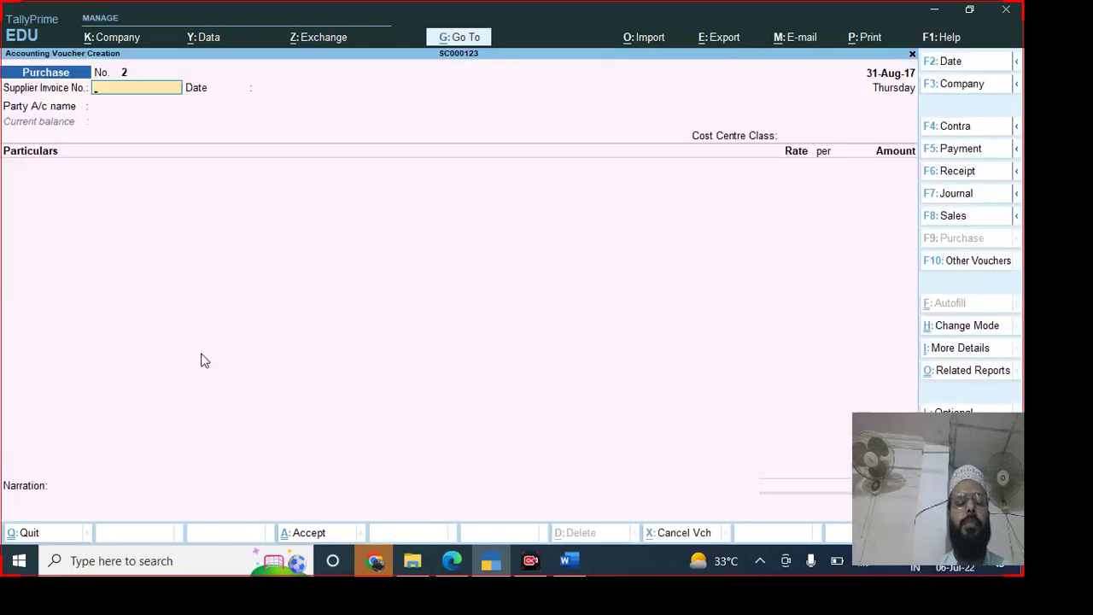
- Enter gdfg as the purchase voucher's supplier invoice number with the invoice date 31-Aug-17
text(gdfg)
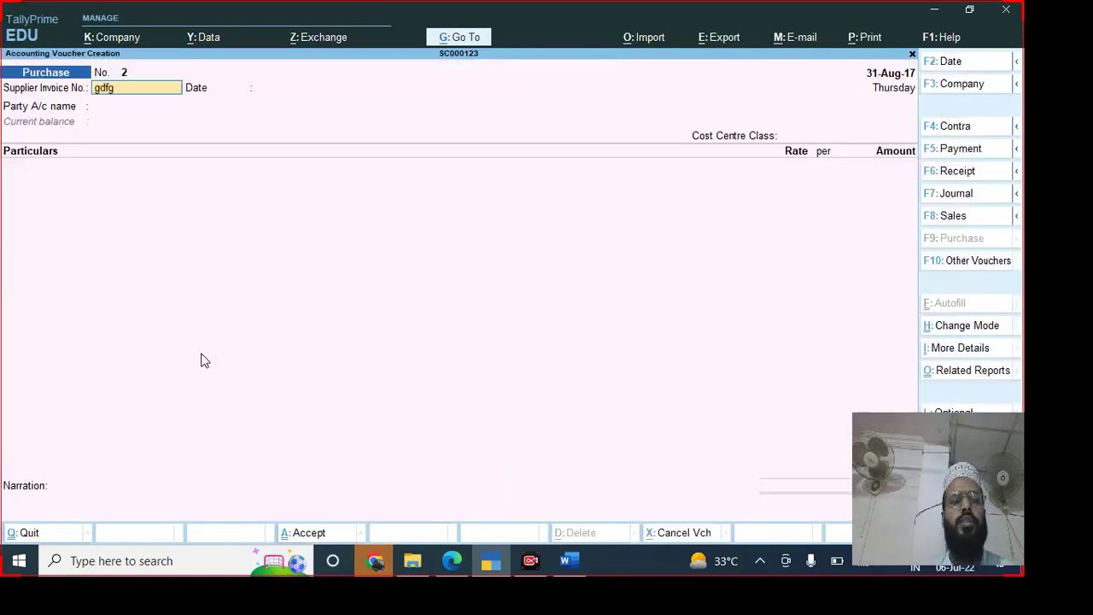
key(Return)
key(Return)
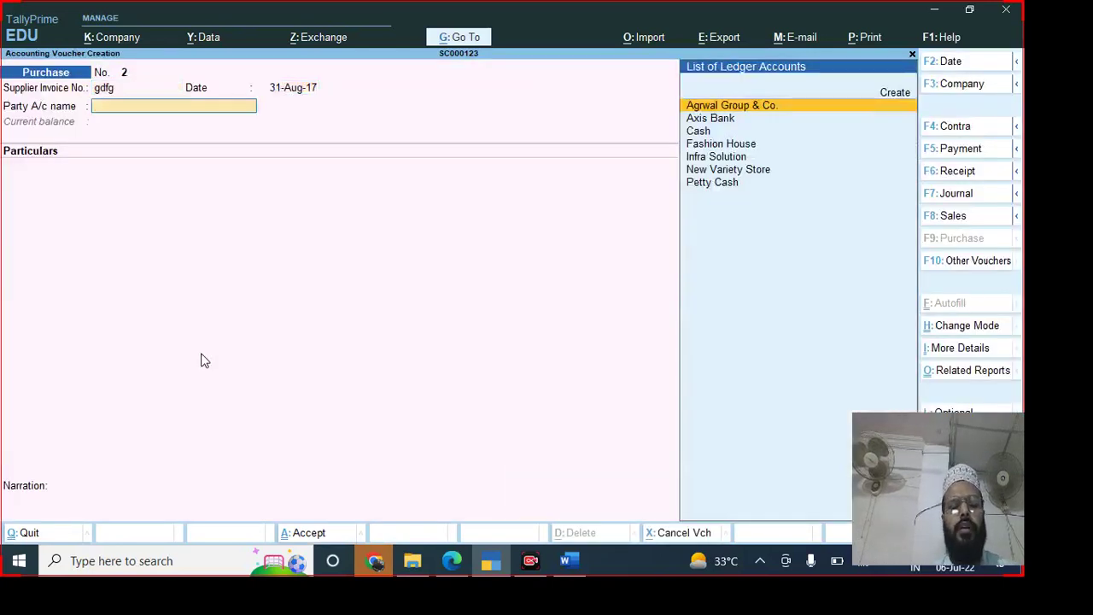
- Create a party ledger named Bharat Machinary under Sundry Creditors from the purchase voucher
key(alt+c)
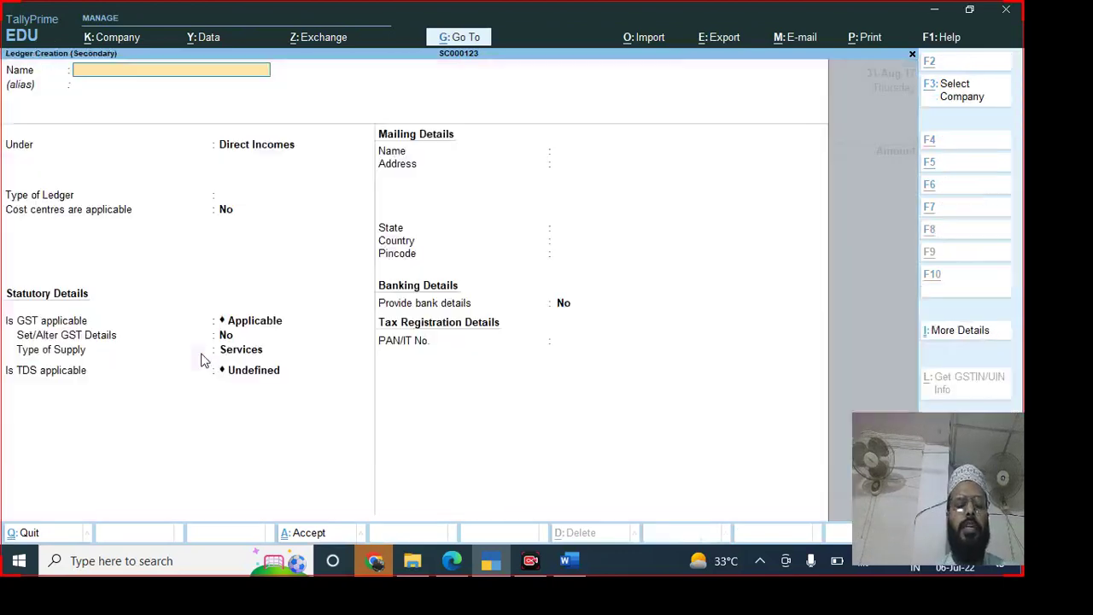
text(Bharat Ma)
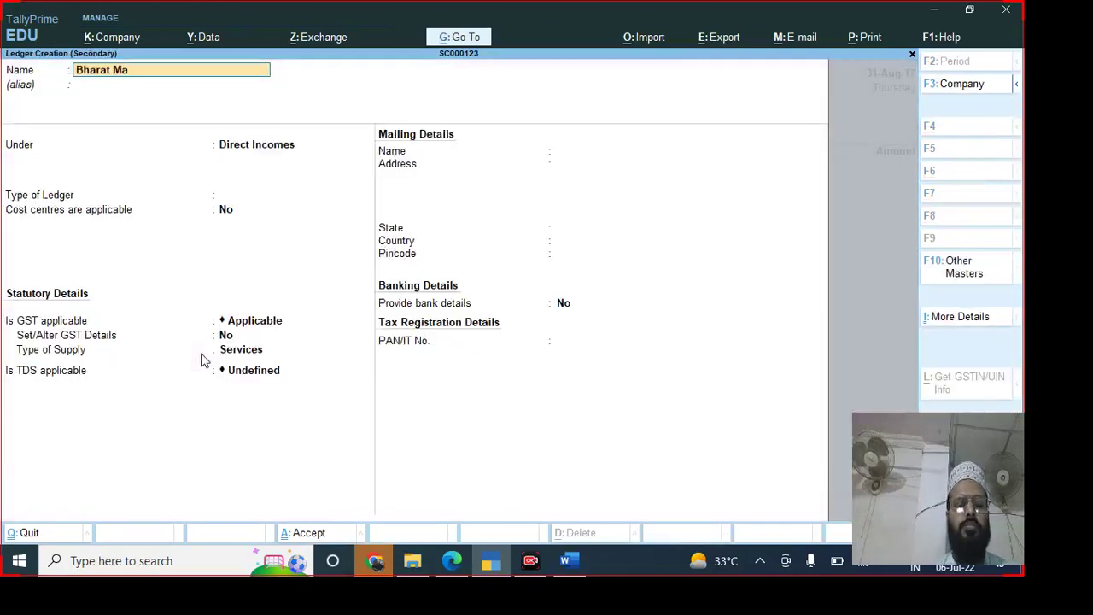
text(chinary)
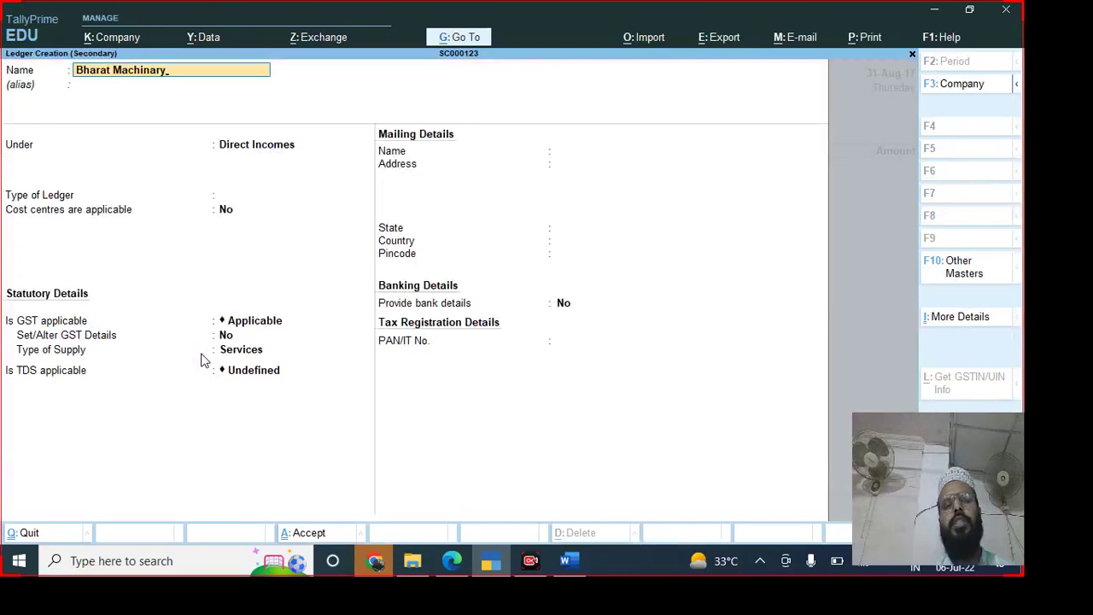
key(Return)
key(Return)
text(S)
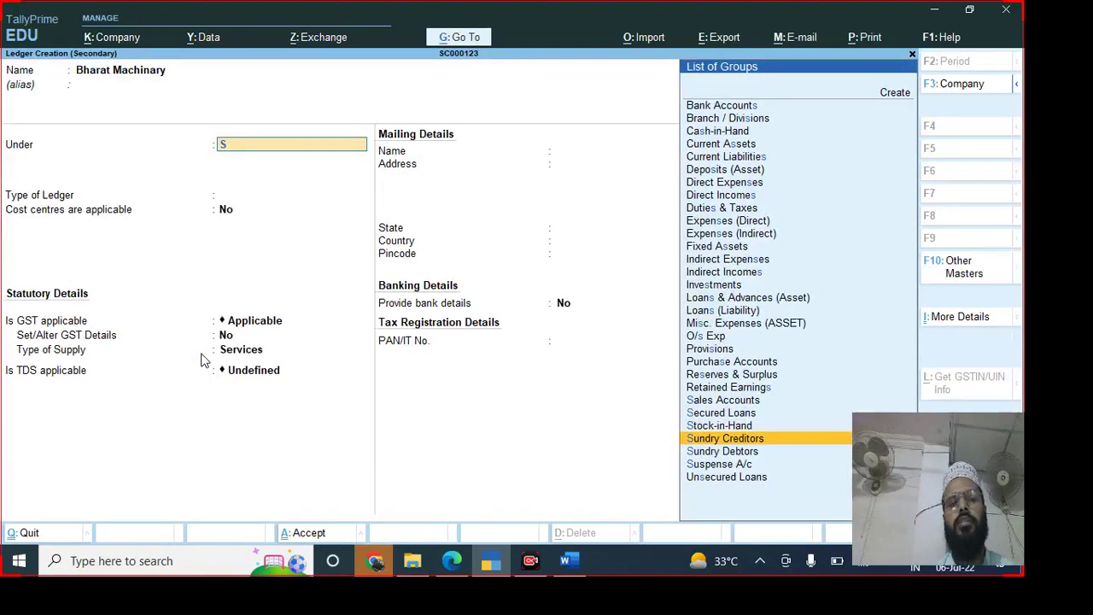
key(Return)
- Keep bill-by-bill balances at Yes, TDS deductable at No and the state as West Bengal for the new ledger
key(Return)
key(Return)
key(Return)
key(Return)
key(Return)
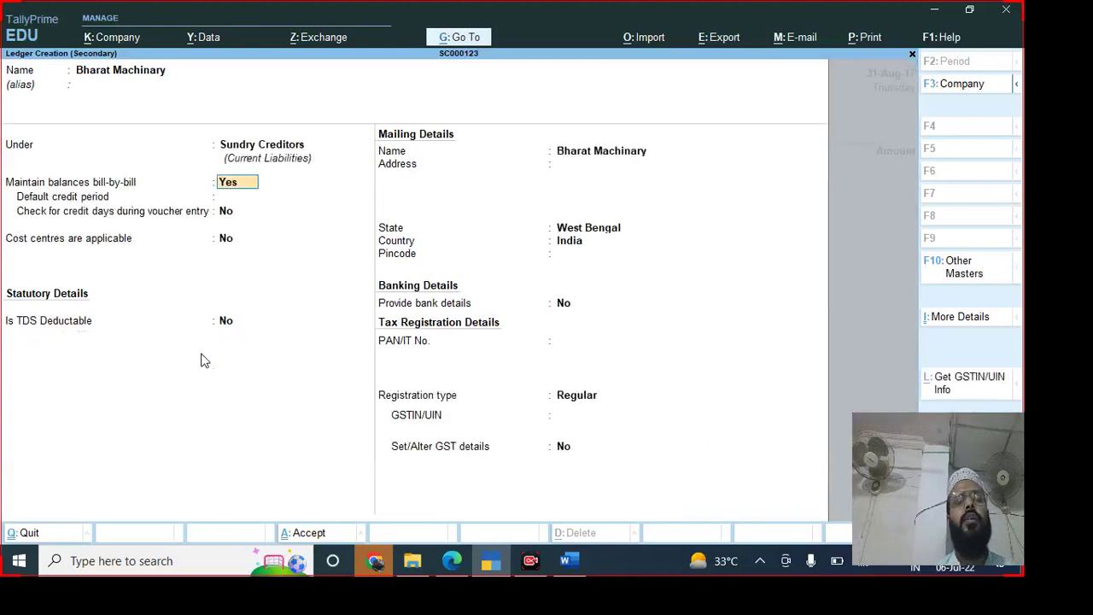
key(Return)
key(Return)
key(Return)
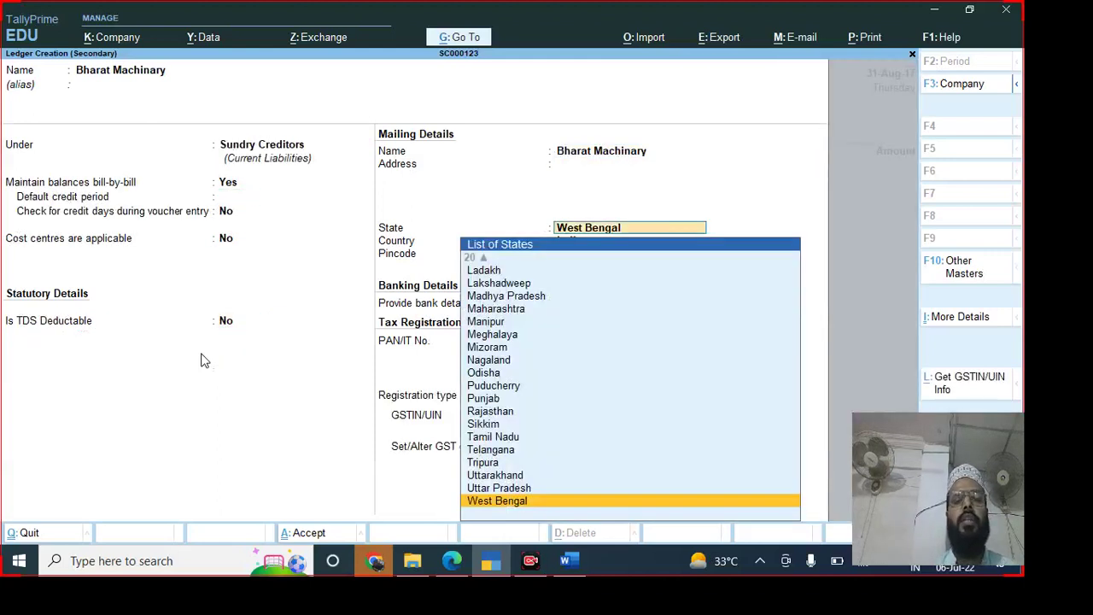
key(Return)
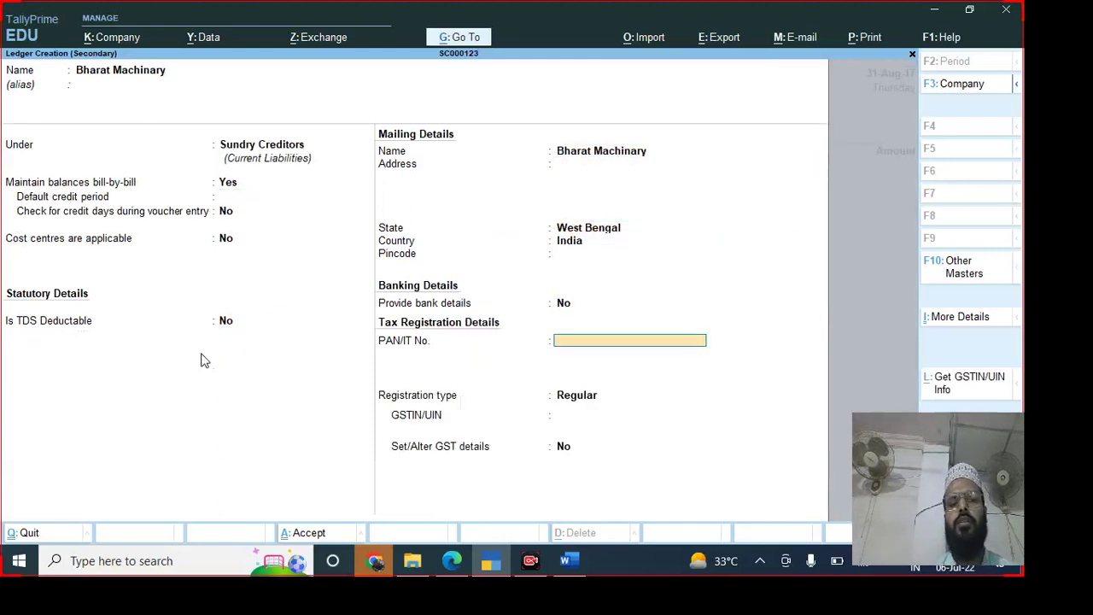
- Try to copy the PAN portion of the supplier's GSTIN from question 12 in Word into the ledger's PAN/IT No
key(alt+Tab)
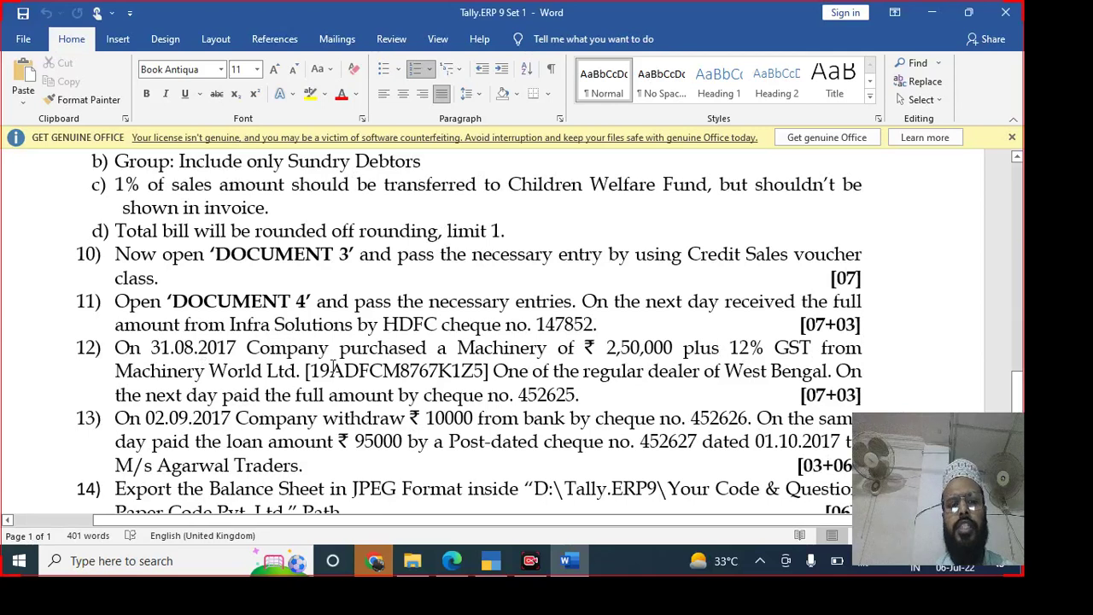
drag(331, 367, 455, 371)
key(ctrl+c)
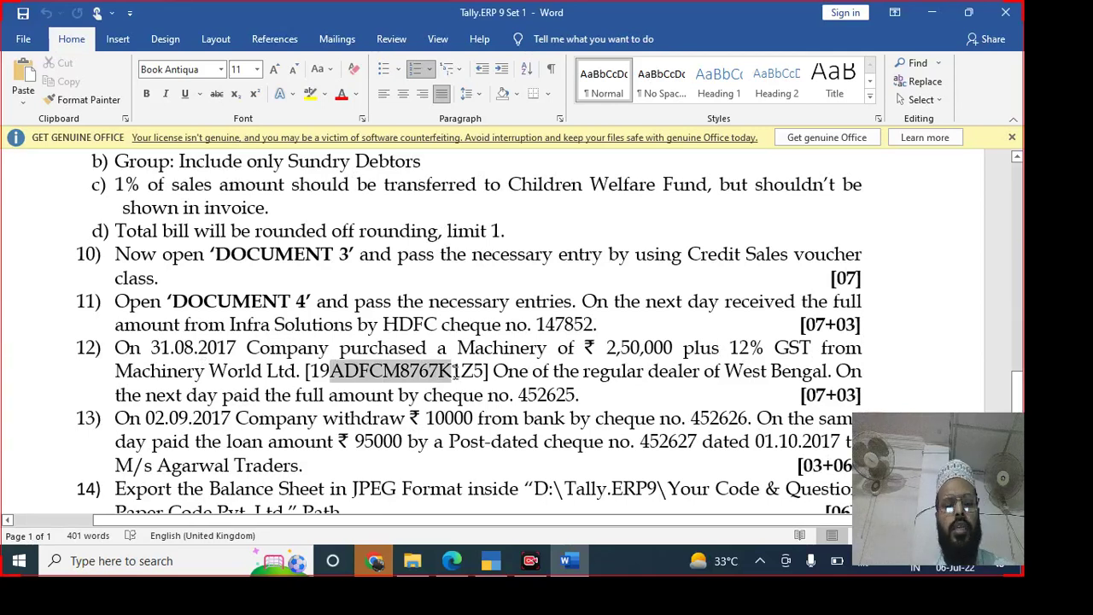
key(alt+Tab)
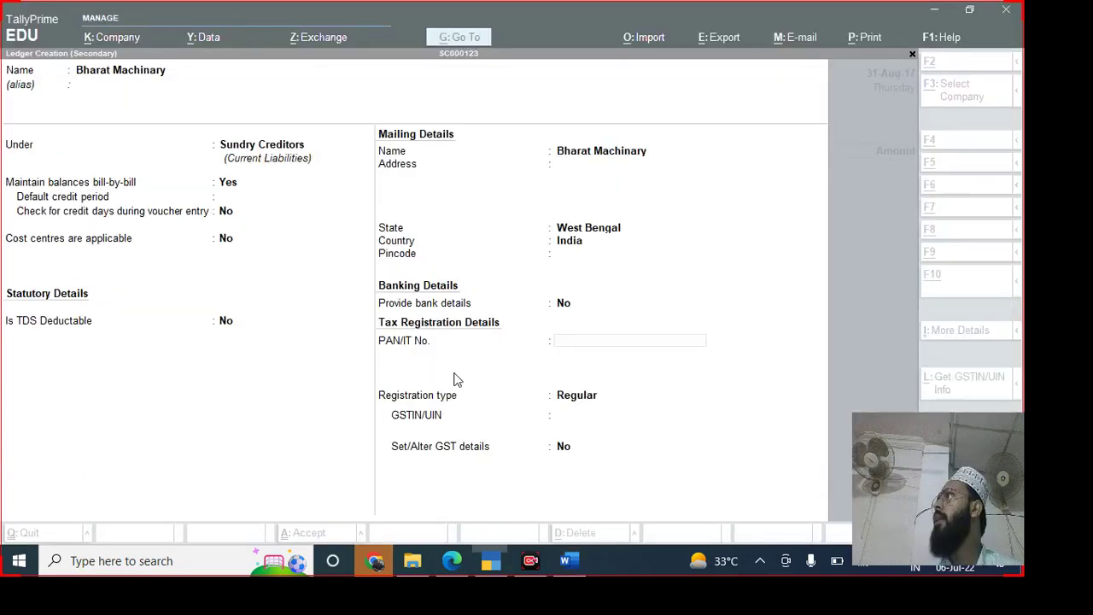
text(V)
key(BackSpace)
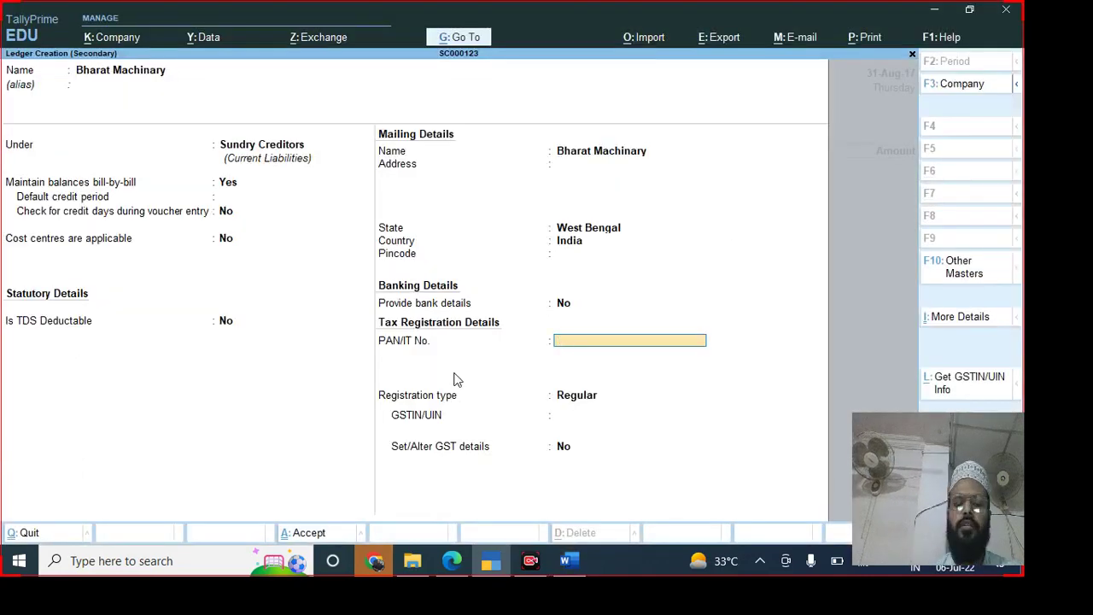
key(ctrl+alt+v)
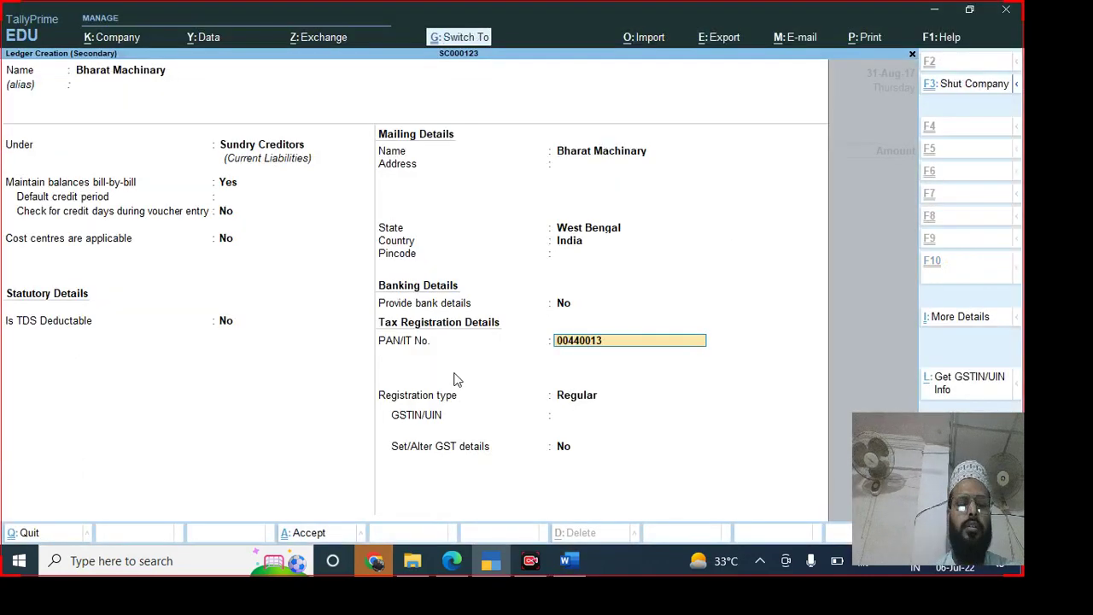
key(BackSpace)
key(BackSpace)
key(BackSpace)
key(BackSpace)
key(BackSpace)
key(BackSpace)
key(BackSpace)
key(BackSpace)
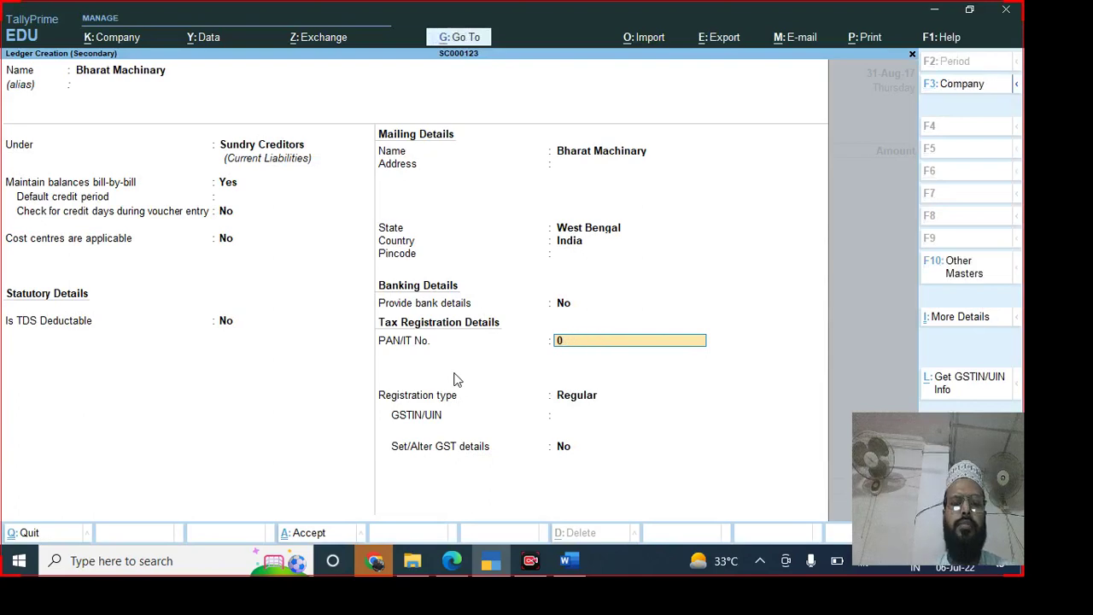
- Restore the overwritten GSTIN in Word's question 12, then enter its PAN portion as the TallyPrime ledger's PAN/IT No
key(alt+Tab)
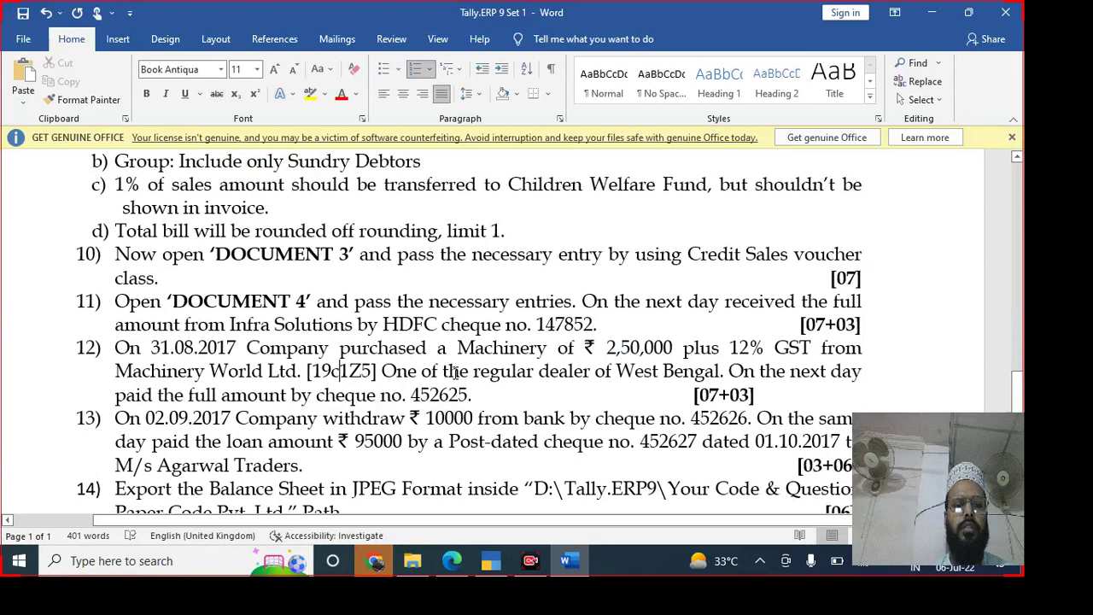
key(BackSpace)
key(ctrl+v)
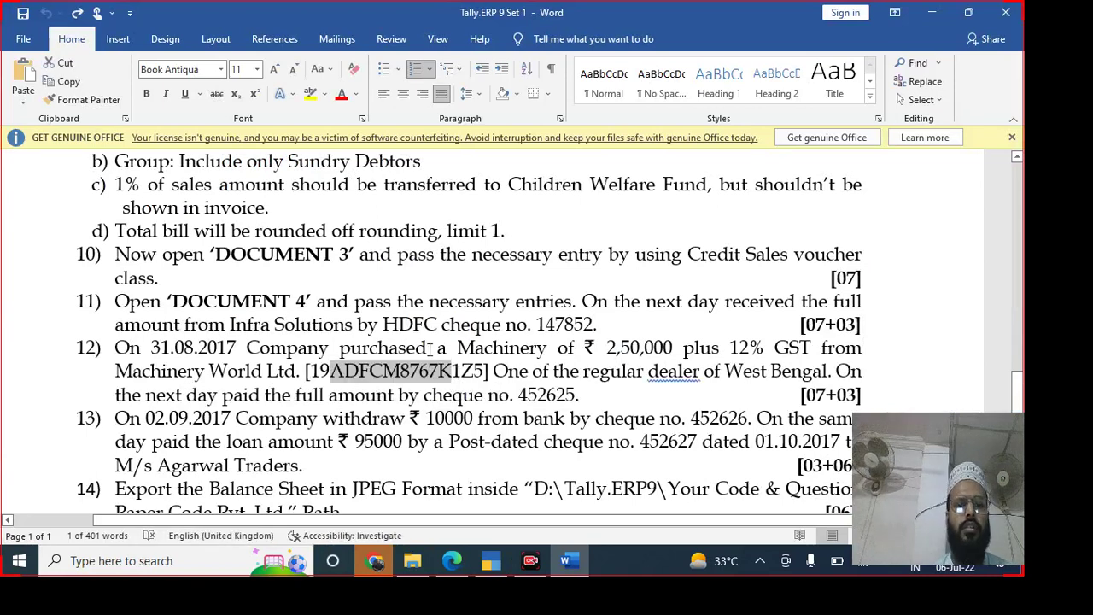
key(alt+Tab)
key(Return)
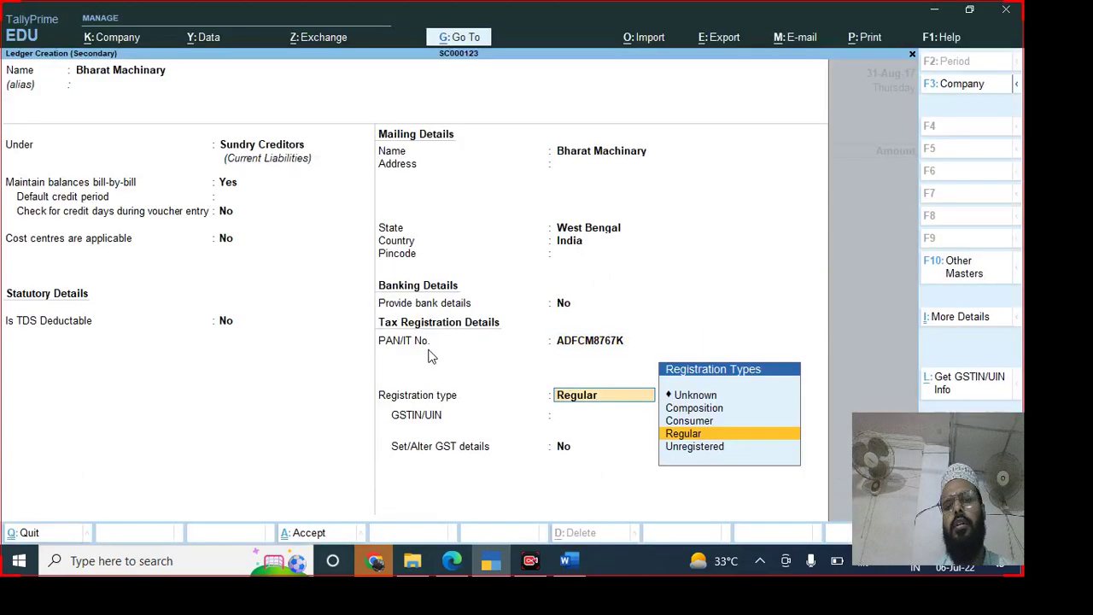
- Keep the registration type Regular, copy the full GSTIN from question 12 in Word into the ledger, and save the ledger
key(Return)
key(alt+Tab)
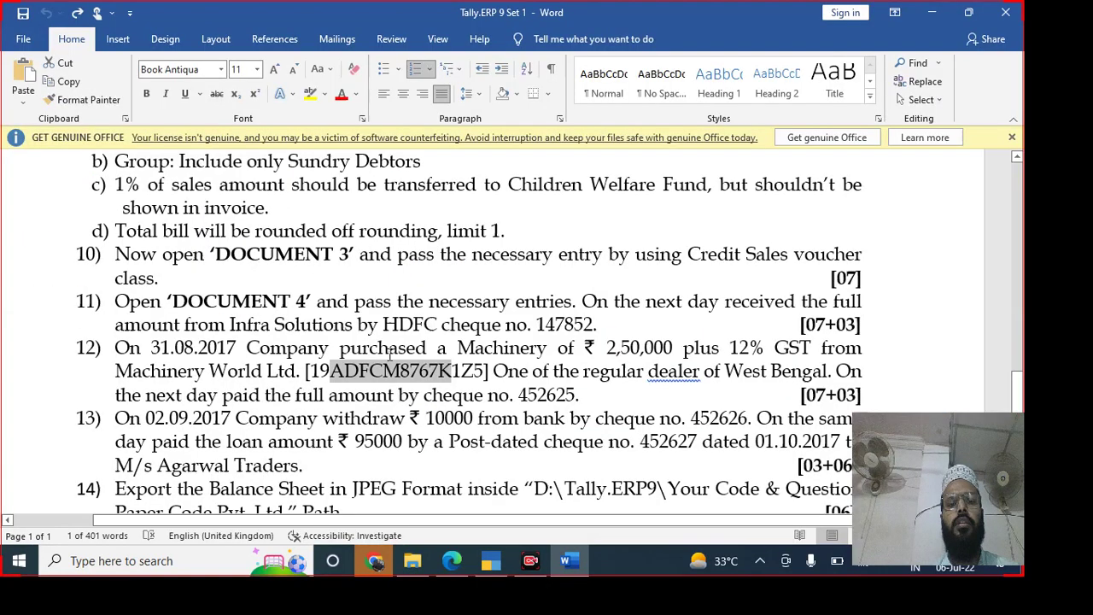
double_click(390, 350)
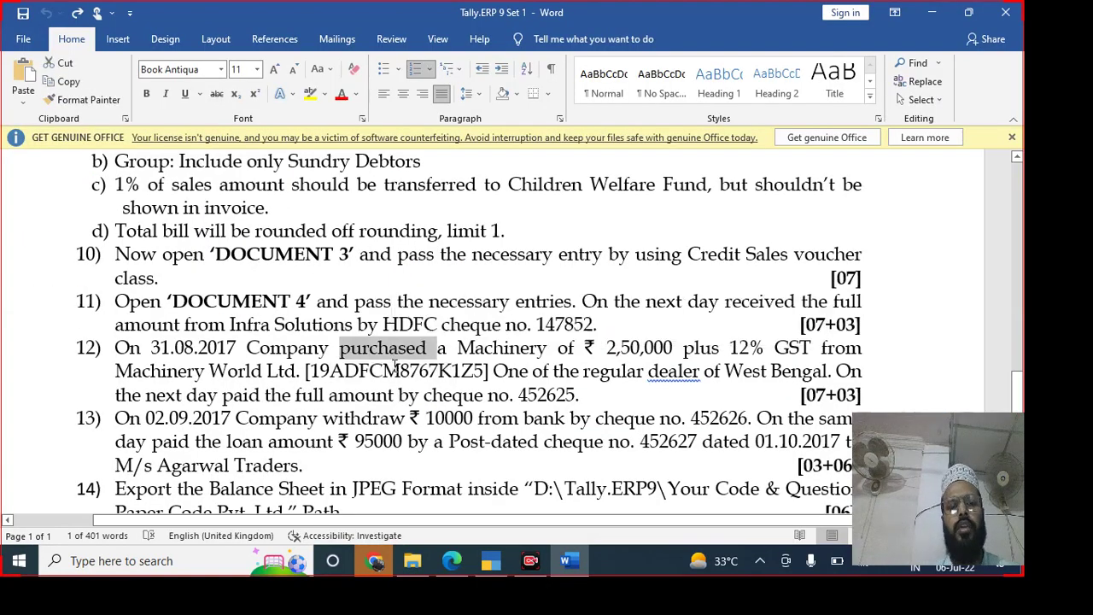
double_click(394, 368)
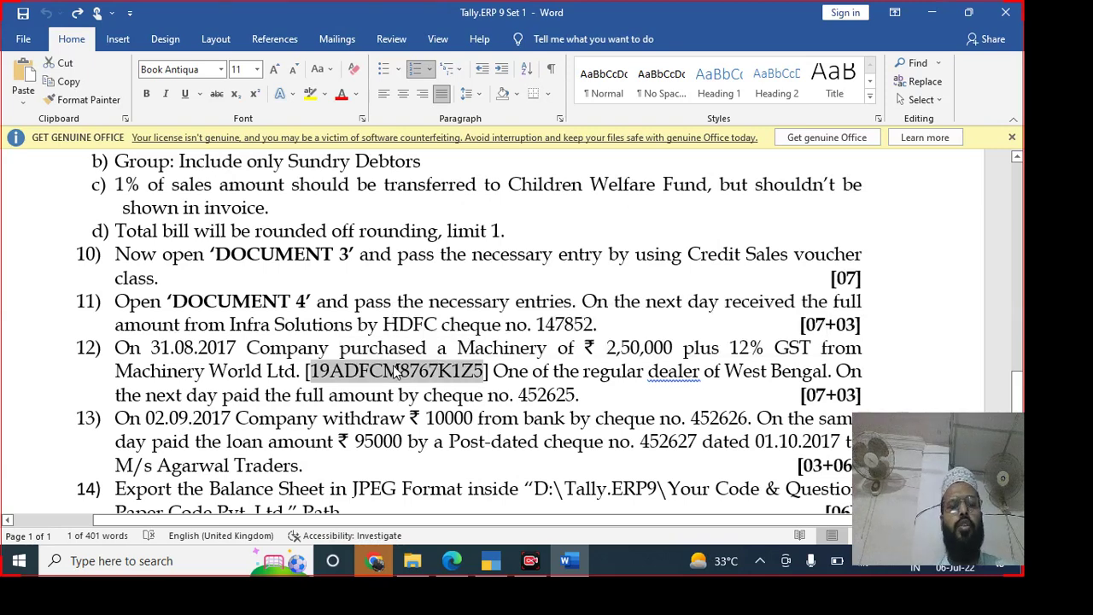
key(alt+Tab)
key(ctrl+alt+v)
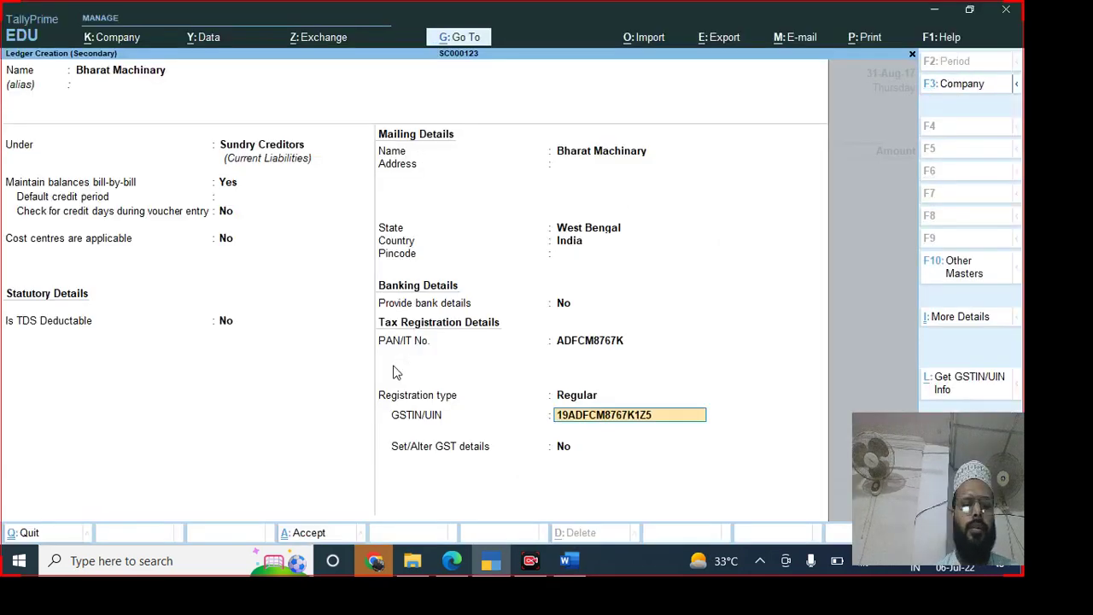
key(Return)
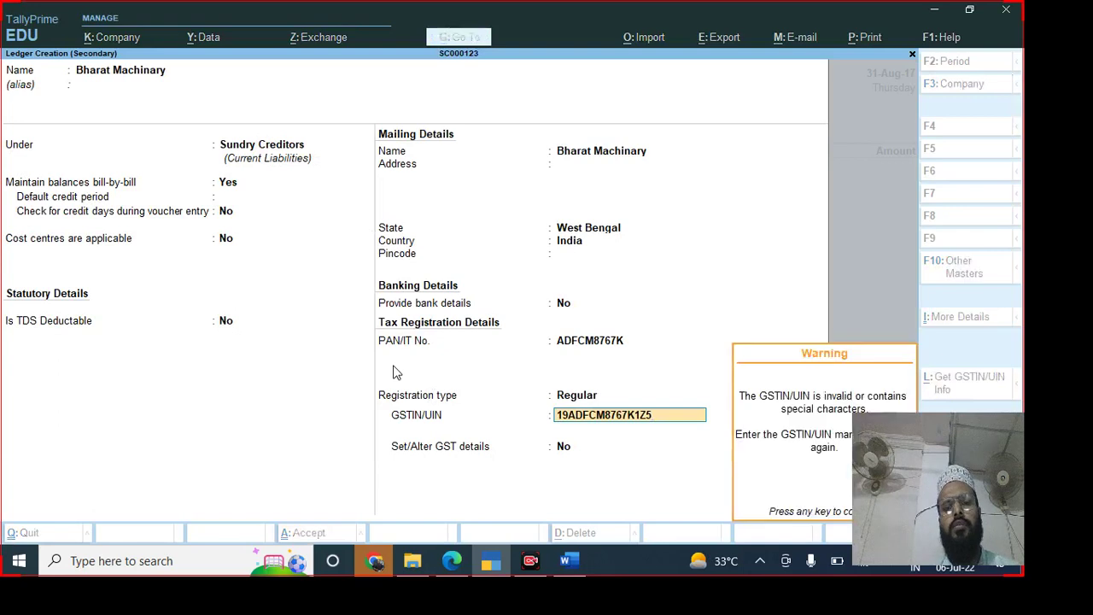
key(Return)
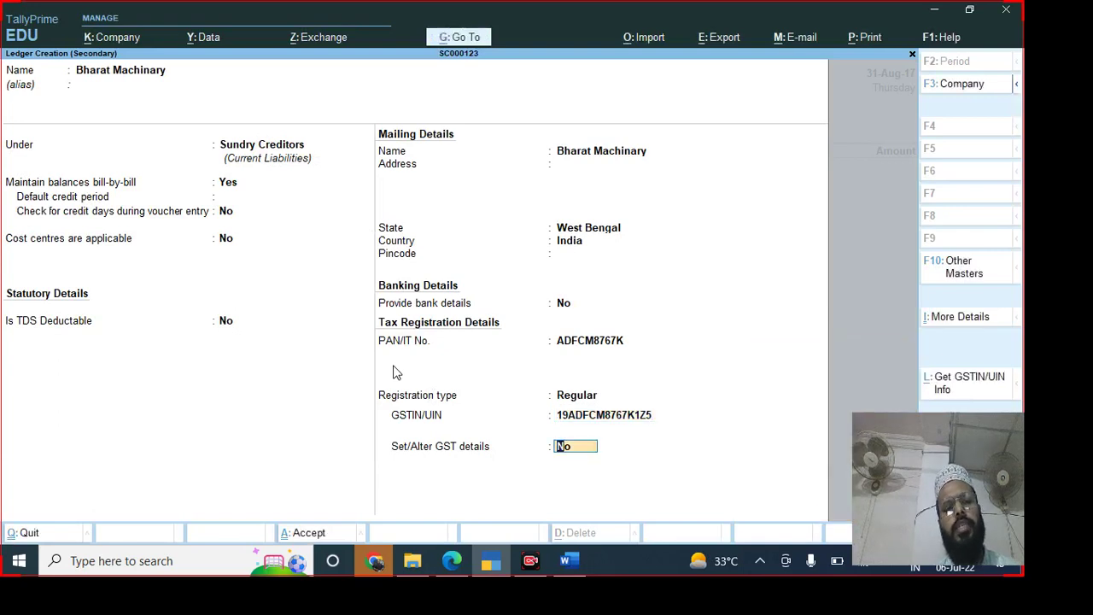
key(Return)
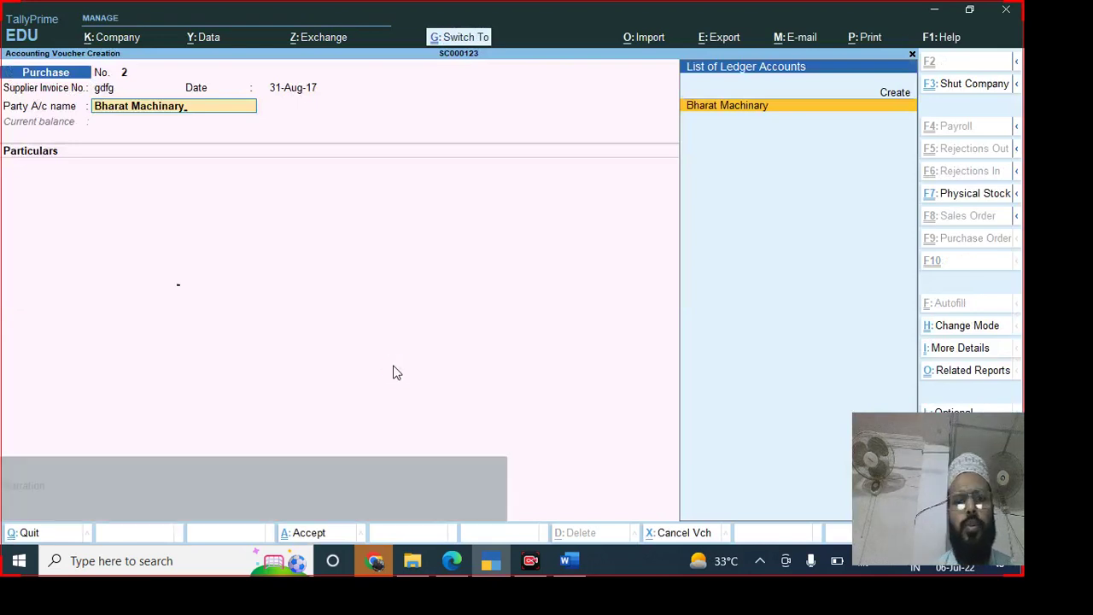
- Use Bharat Machinary as the purchase voucher's party, leaving the receipt details blank and the cost centre class Not Applicable
key(Return)
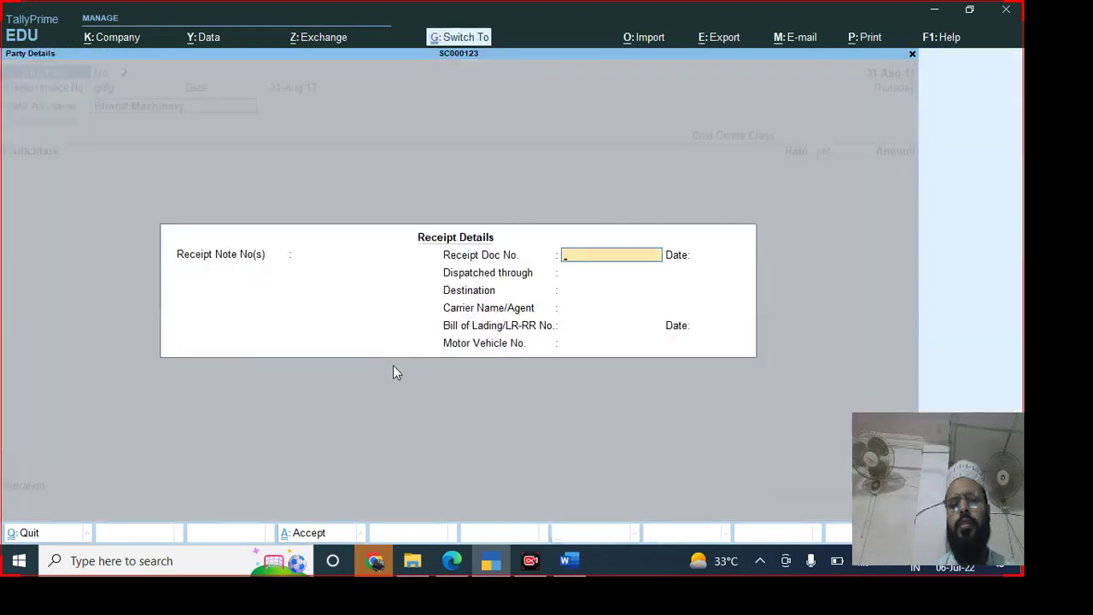
key(Escape)
key(Escape)
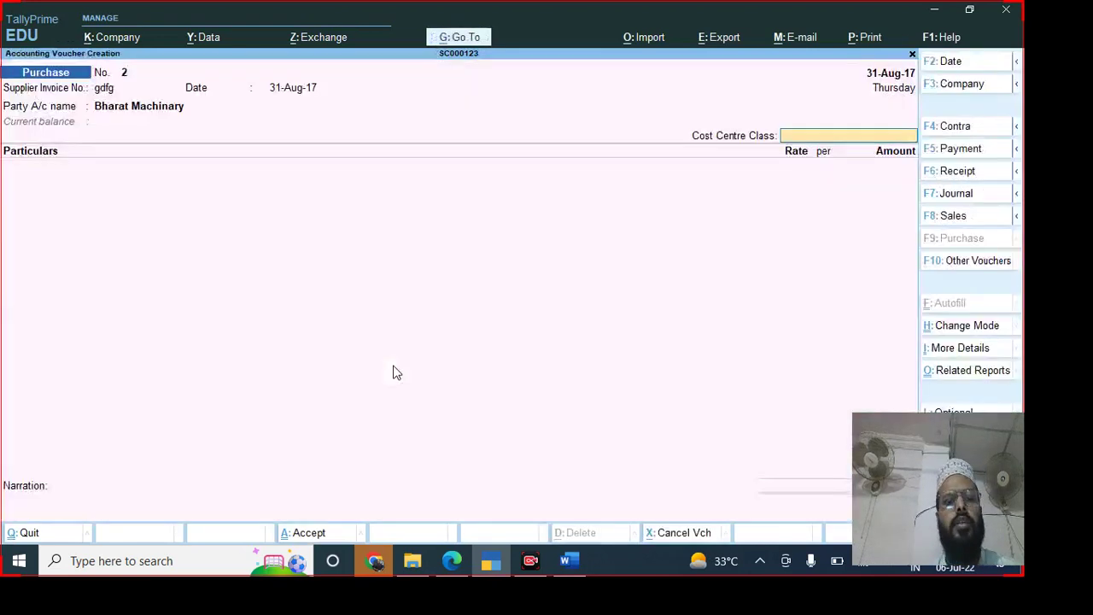
key(Return)
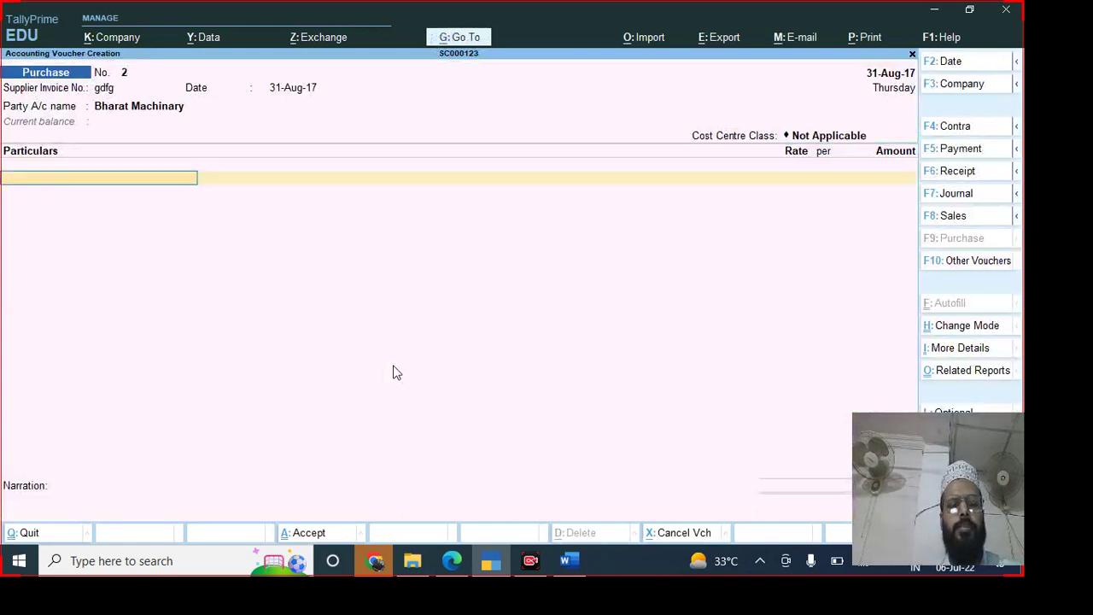
- Choose Machinary as the purchase voucher's particulars ledger and open that ledger for alteration
text(M)
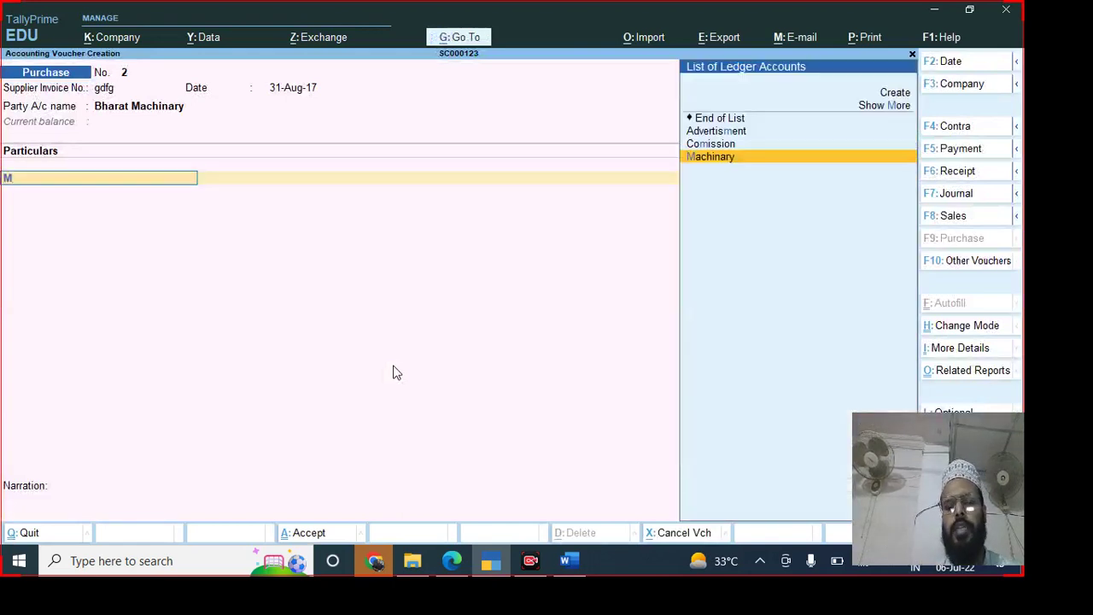
key(Return)
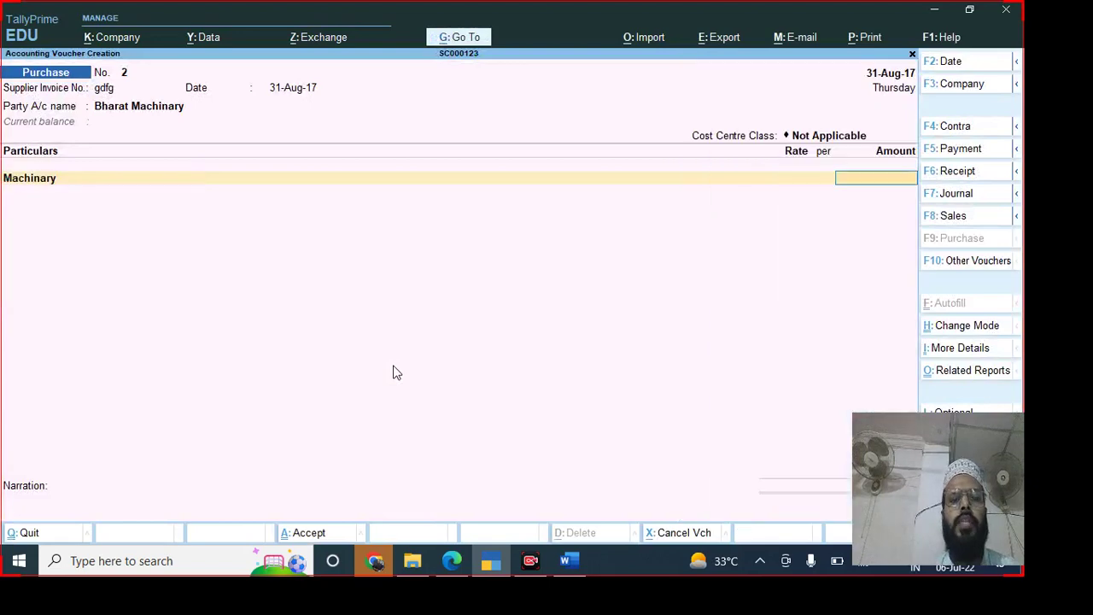
key(BackSpace)
key(ctrl)
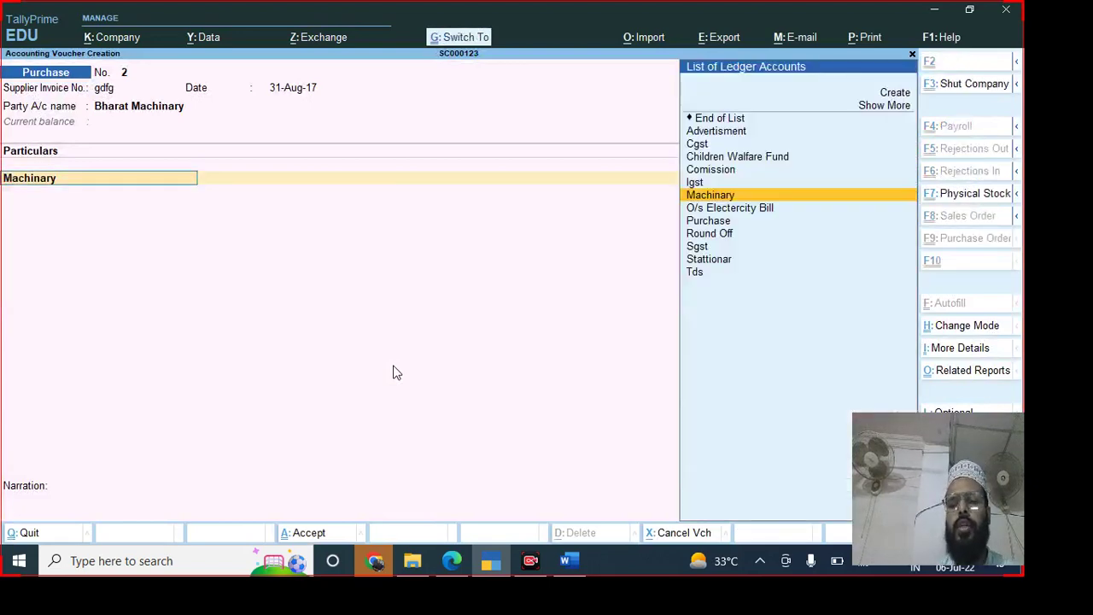
key(ctrl+Return)
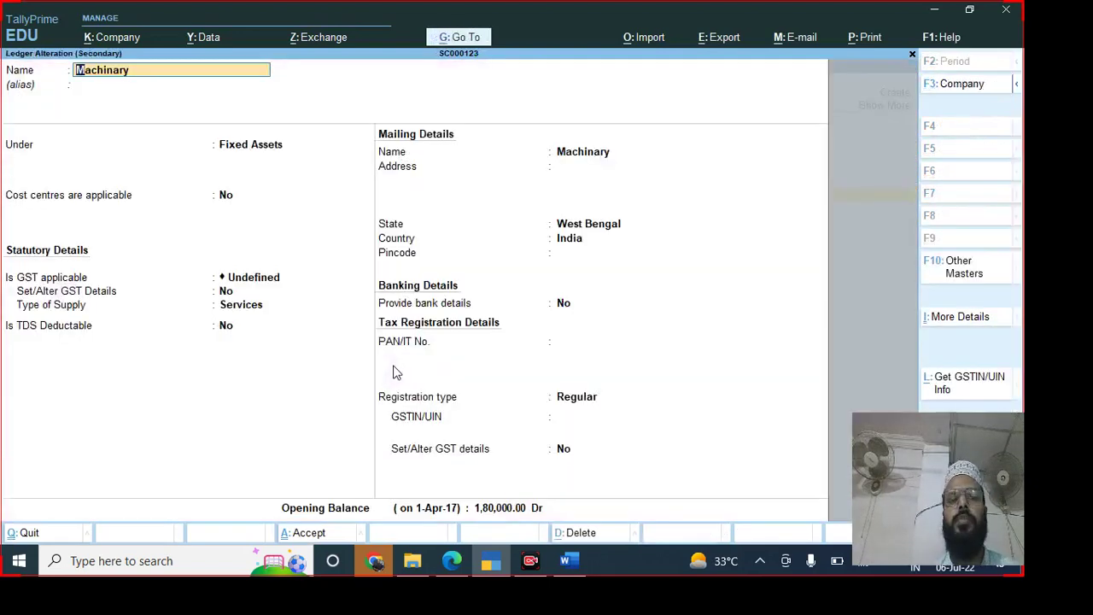
- Set GST to Applicable for the Machinary ledger, keeping its name, Fixed Assets group and cost centres setting
key(Return)
key(Return)
key(Return)
key(Return)
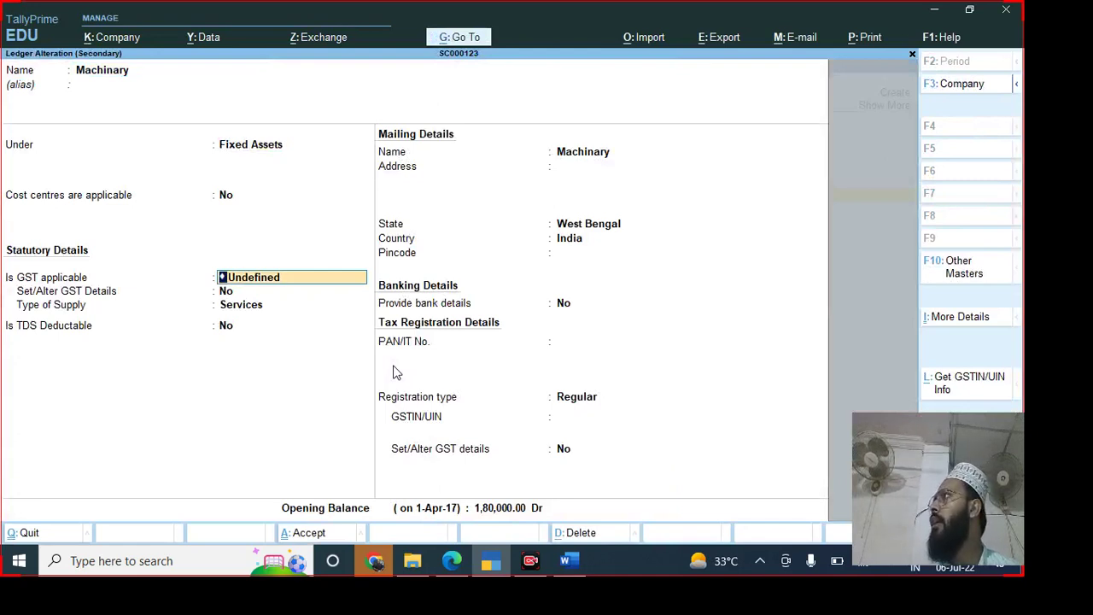
key(BackSpace)
key(Down)
key(Down)
key(Down)
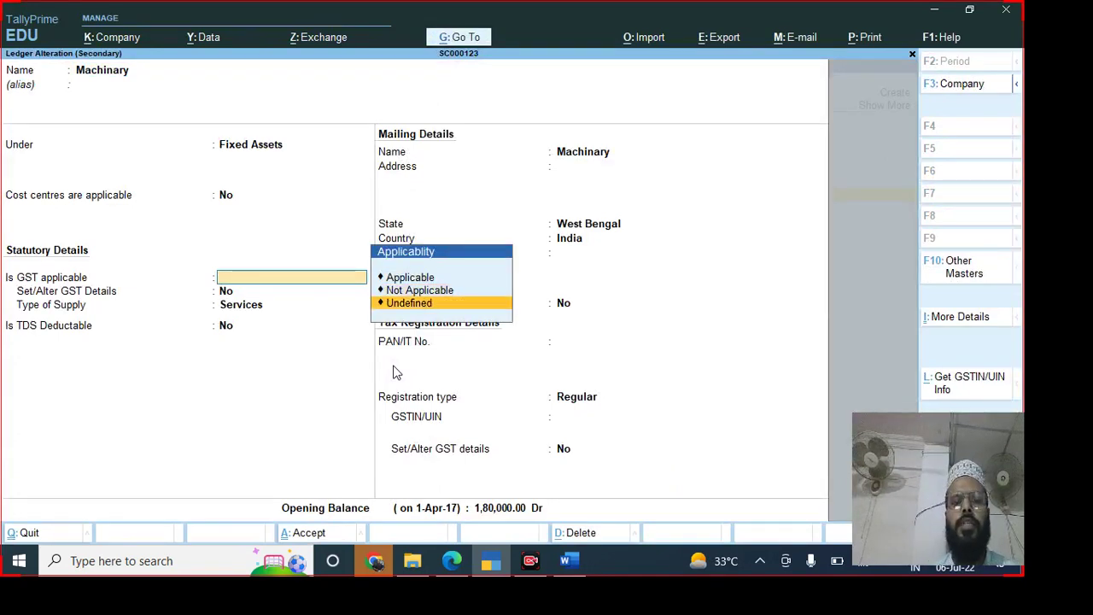
key(Up)
key(Up)
key(Return)
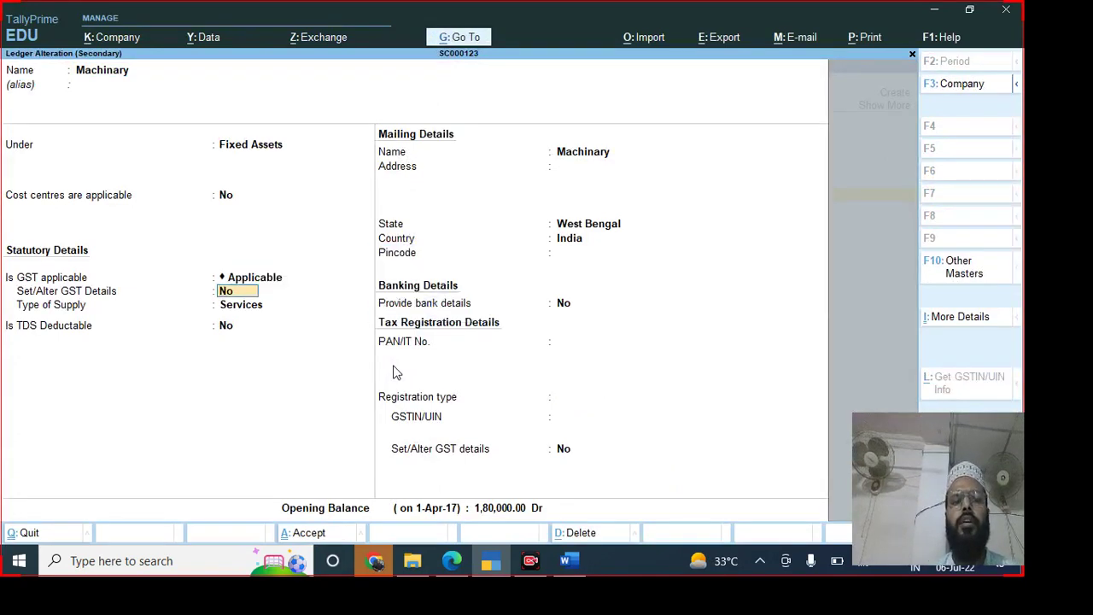
- Set Set/Alter GST Details to Yes and enter Machinary as the GST description, leaving HSN/SAC blank
key(Return)
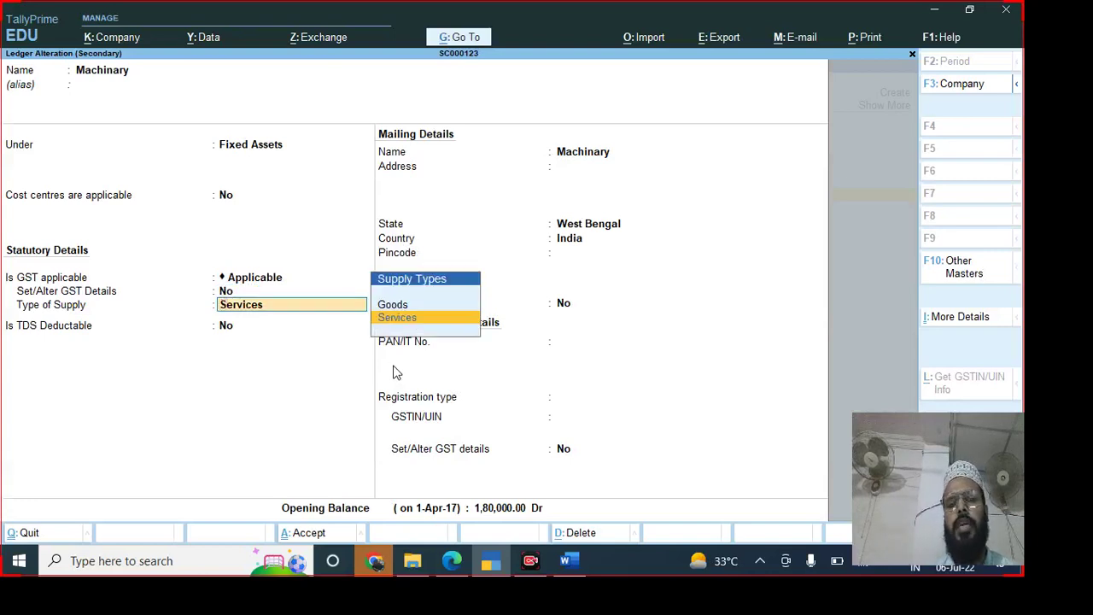
key(BackSpace)
text(y)
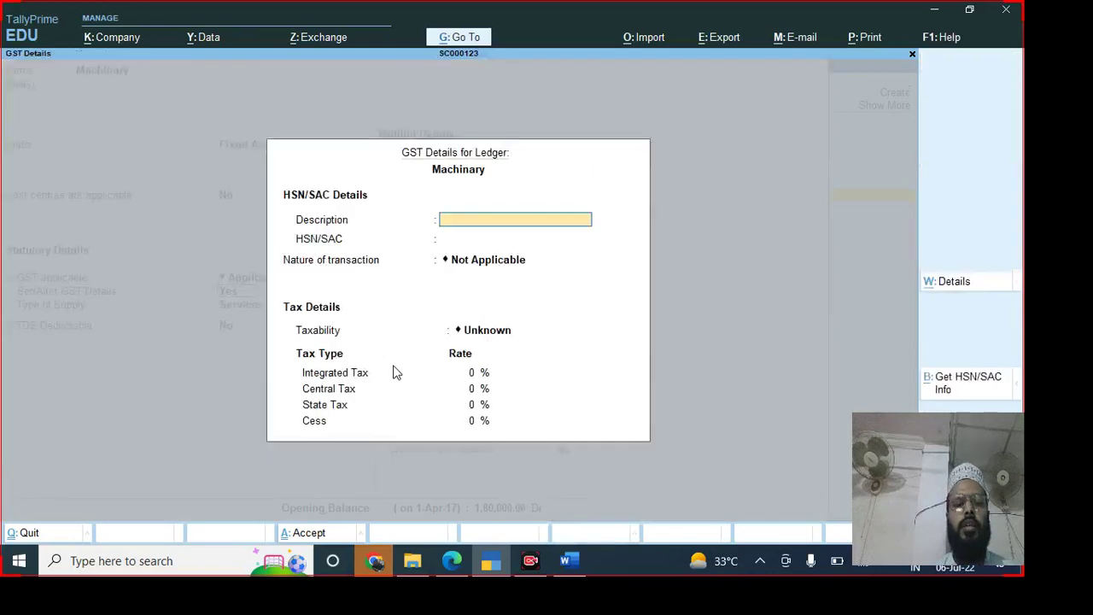
text(Machinar)
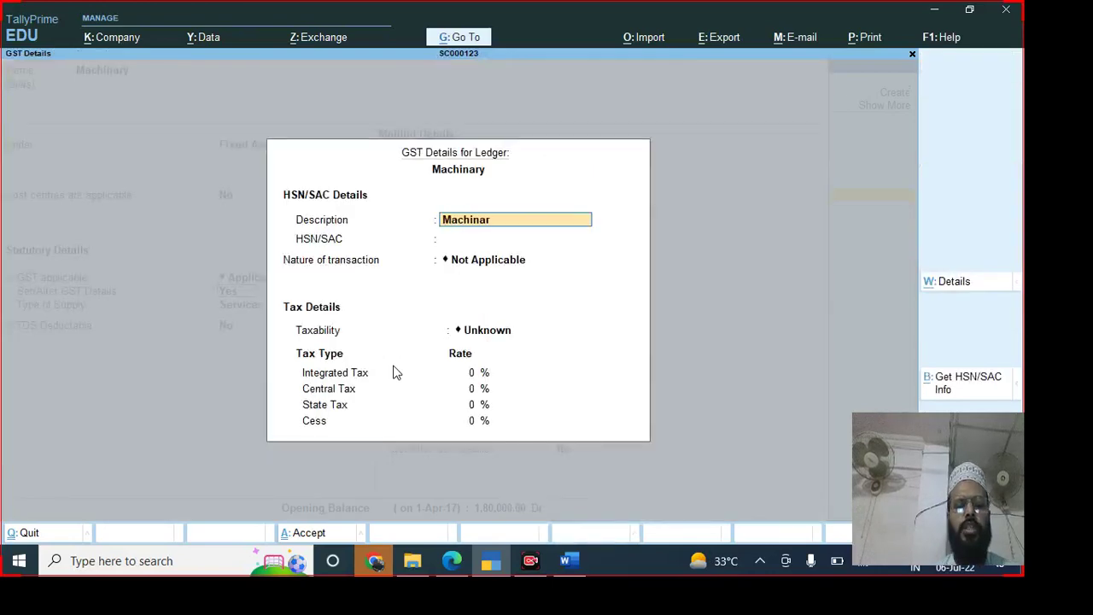
text(y)
key(Return)
key(Return)
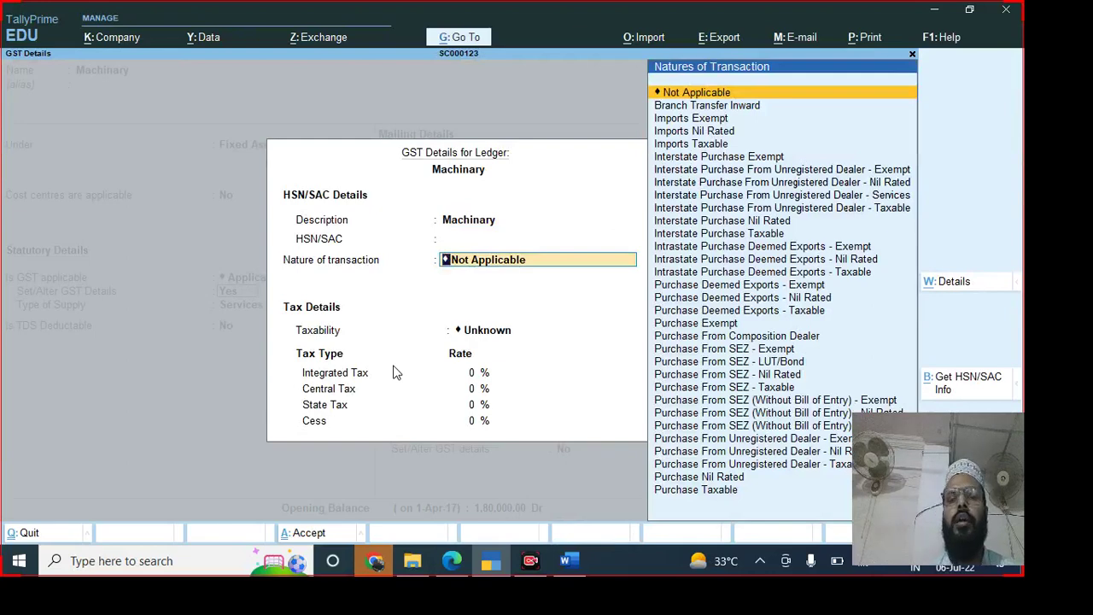
- Set the nature of transaction to Purchase Taxable and the nature of goods to Capital Goods
key(Down)
key(End)
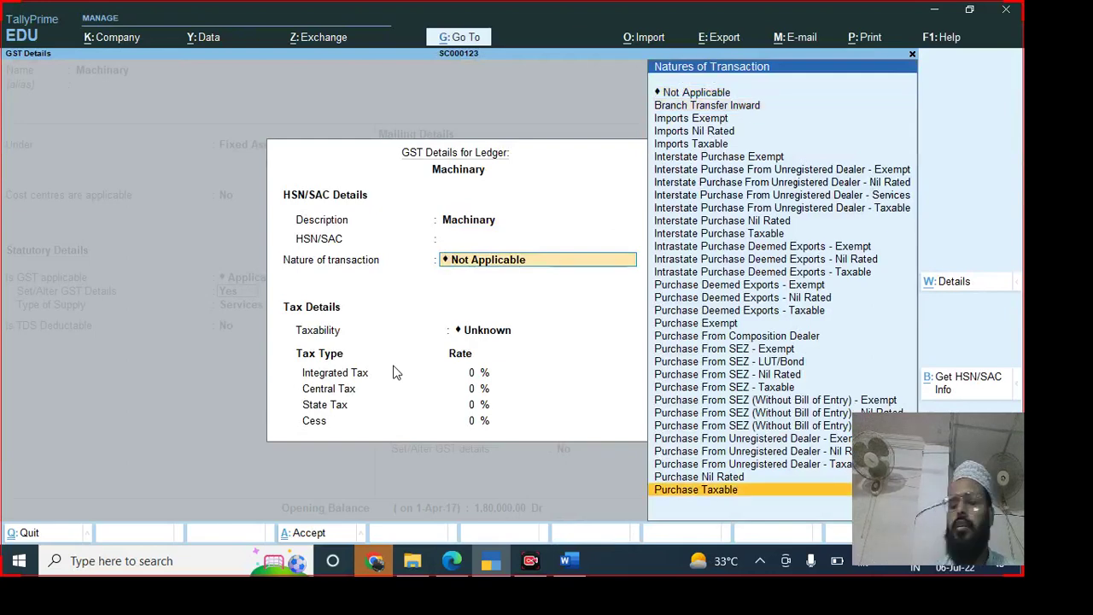
key(Return)
key(Down)
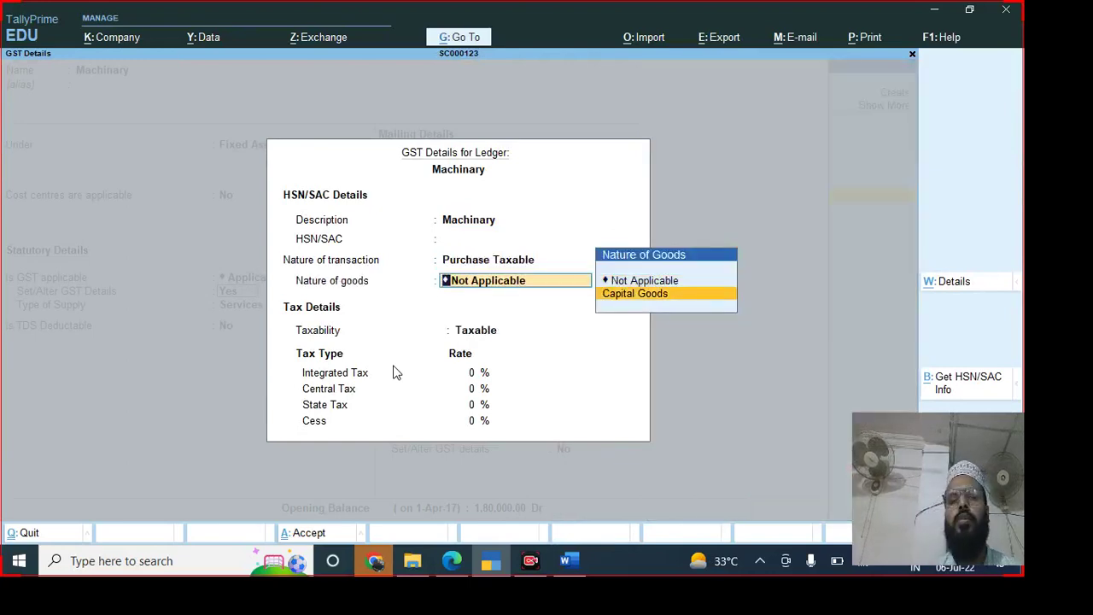
key(Return)
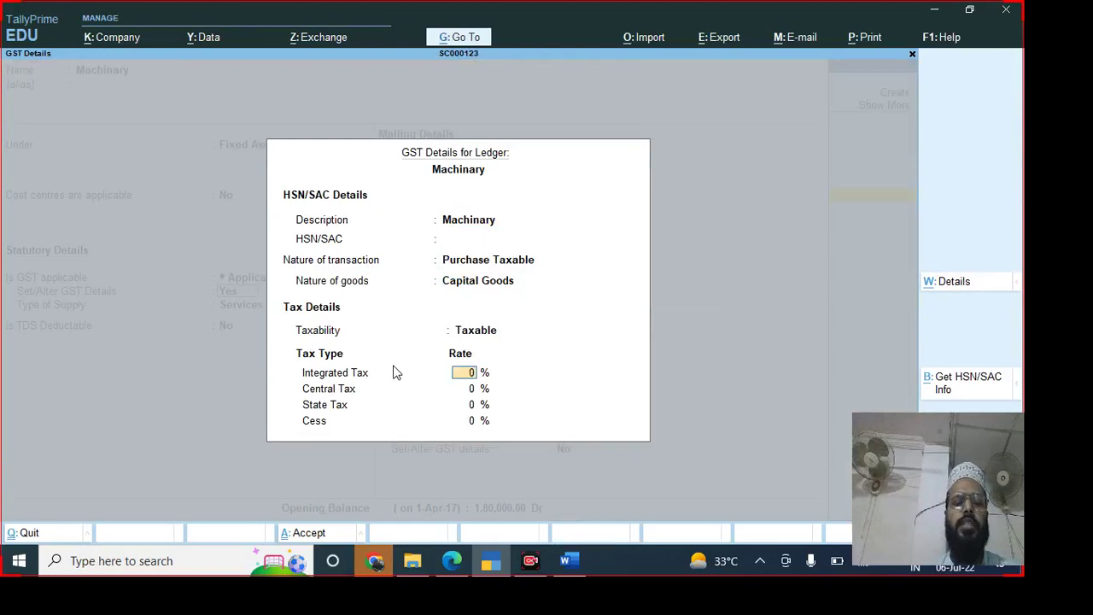
- Set the integrated tax rate to 12% and accept the Machinary ledger's GST details
text(12)
key(Return)
key(Return)
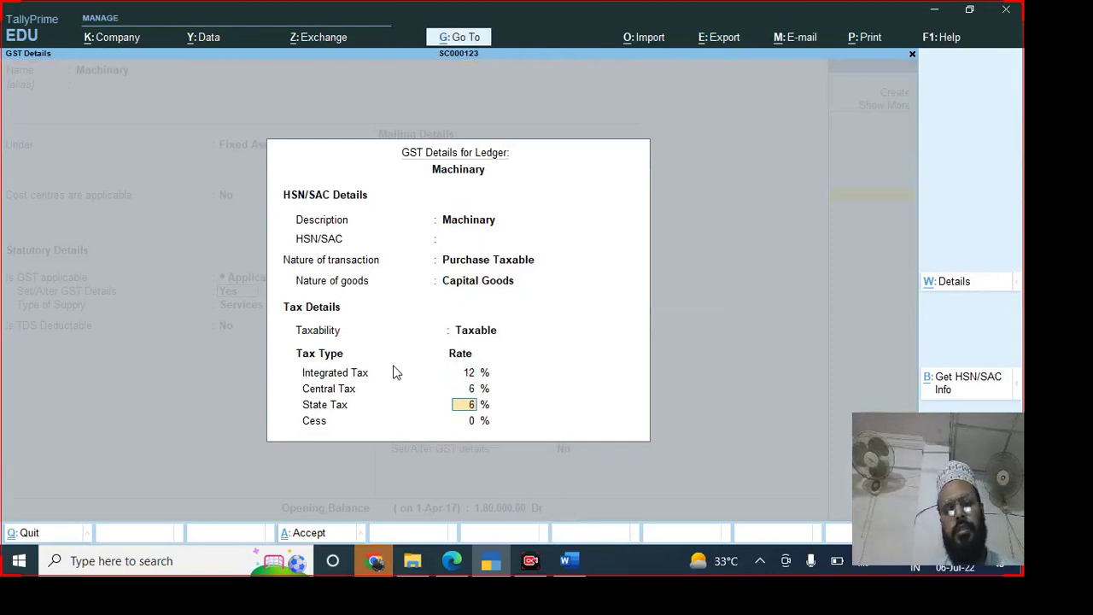
key(ctrl+a)
- Set the Machinary ledger's type of supply to Goods, keep TDS Deductable at No, and save the ledger
key(Up)
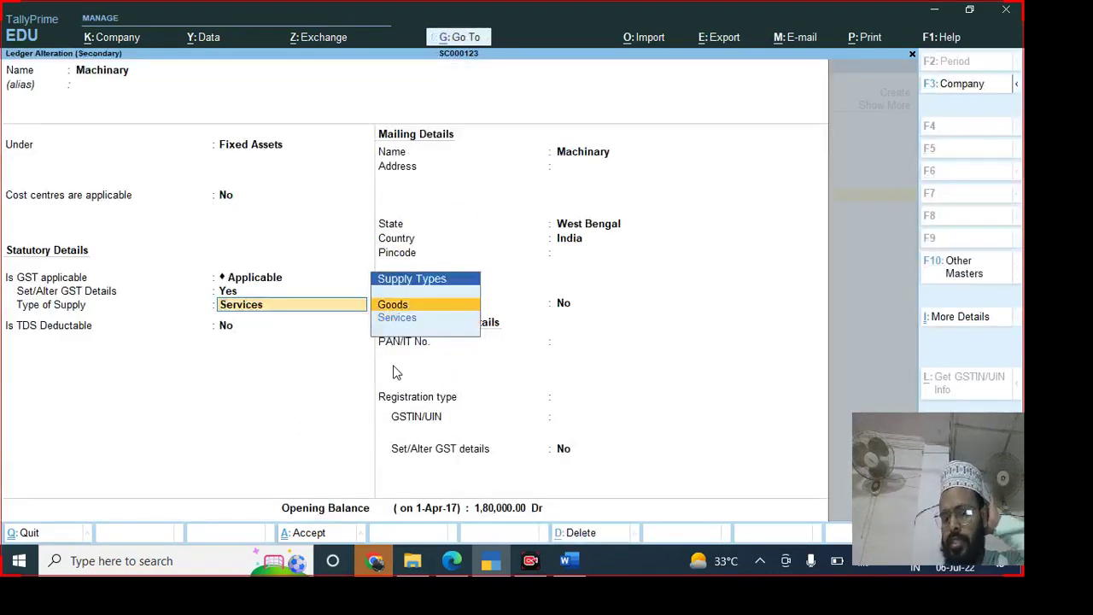
key(Return)
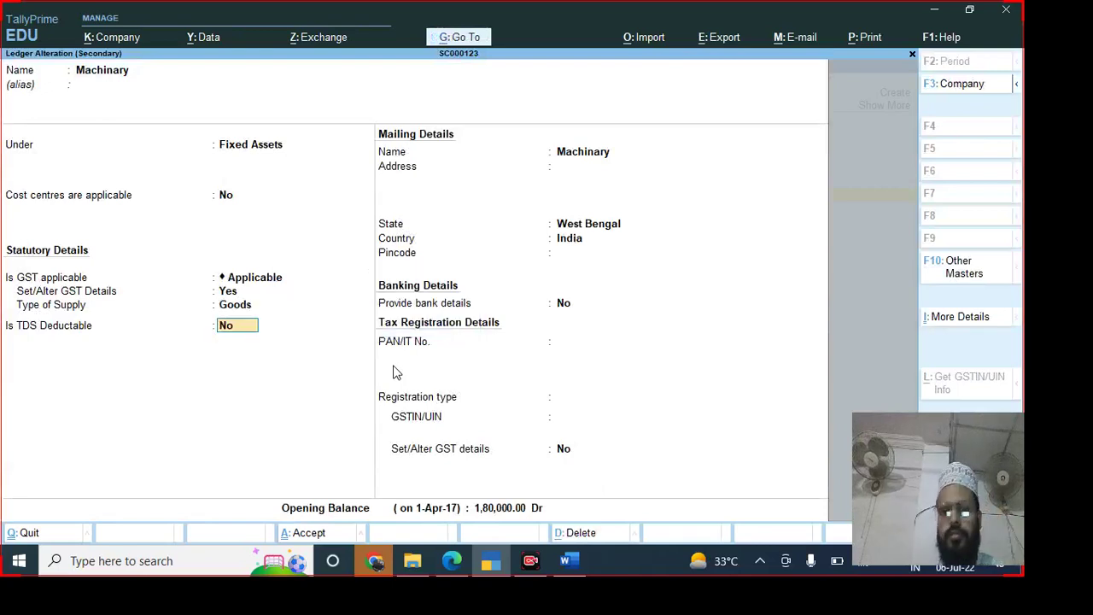
key(Return)
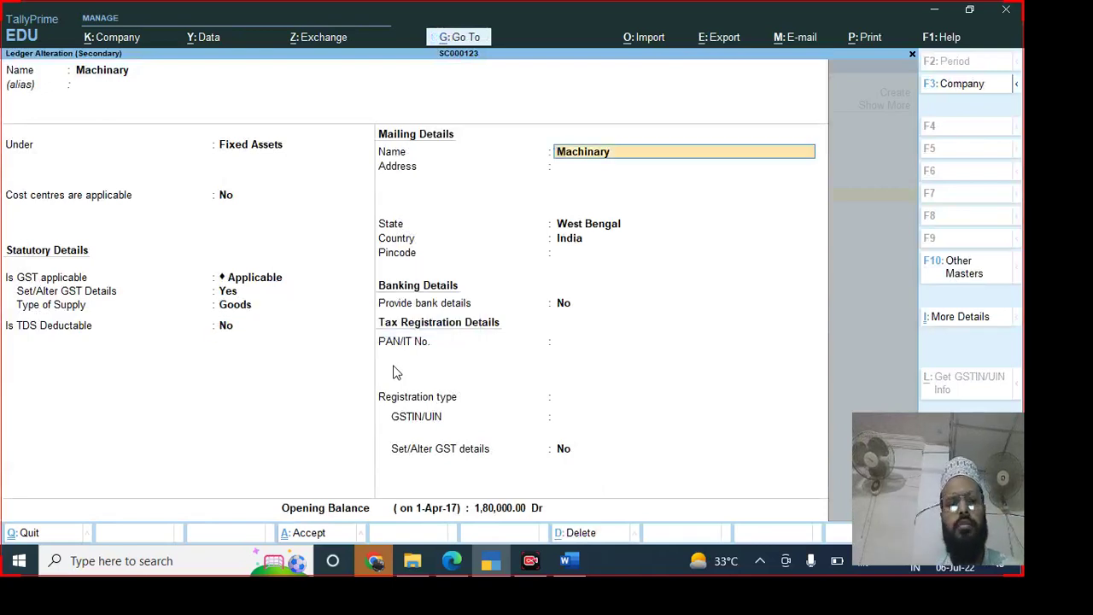
key(Return)
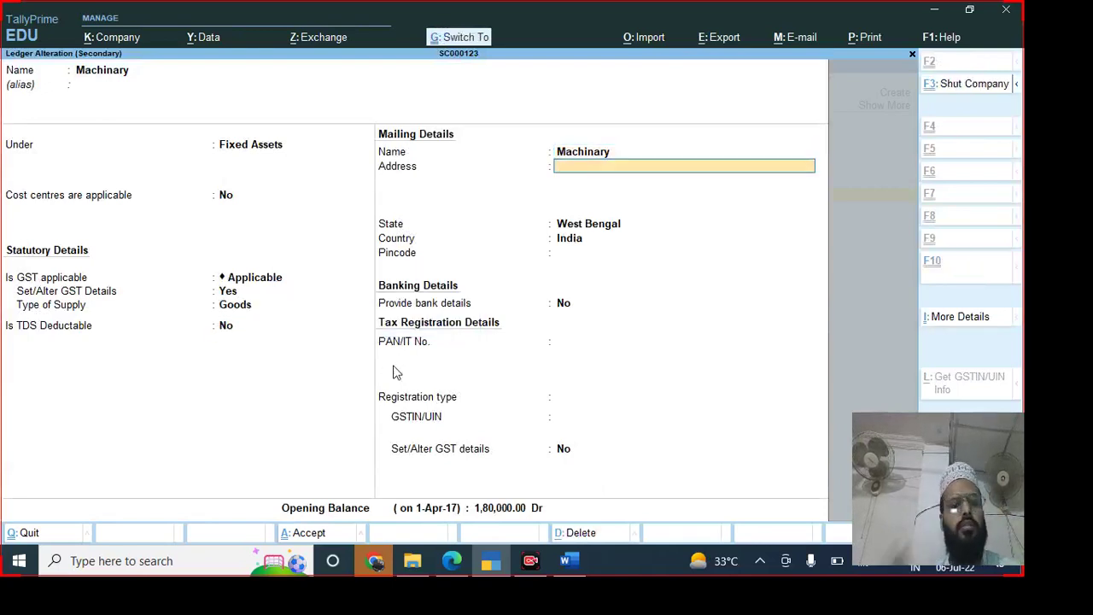
key(ctrl+a)
key(Return)
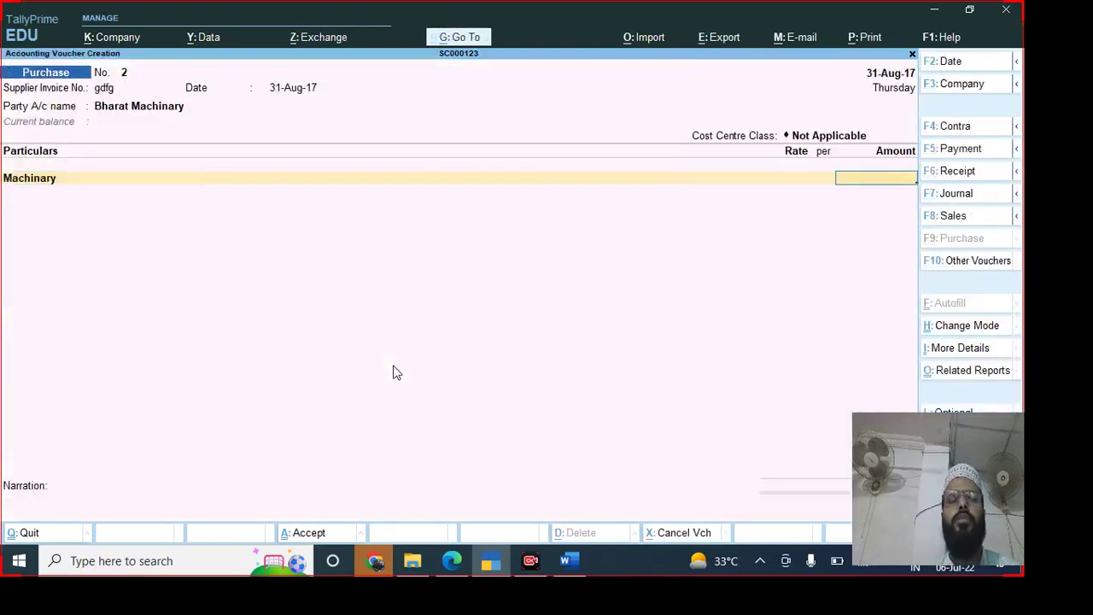
- Enter 2,50,000 as the Machinary amount in the purchase voucher
text(2,50,00)
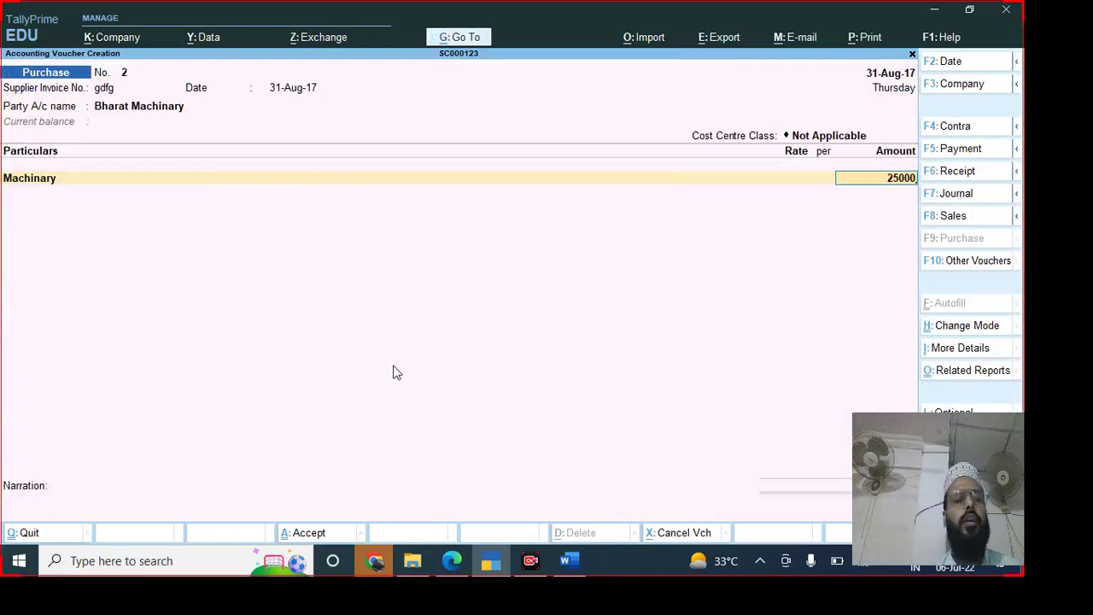
text(0)
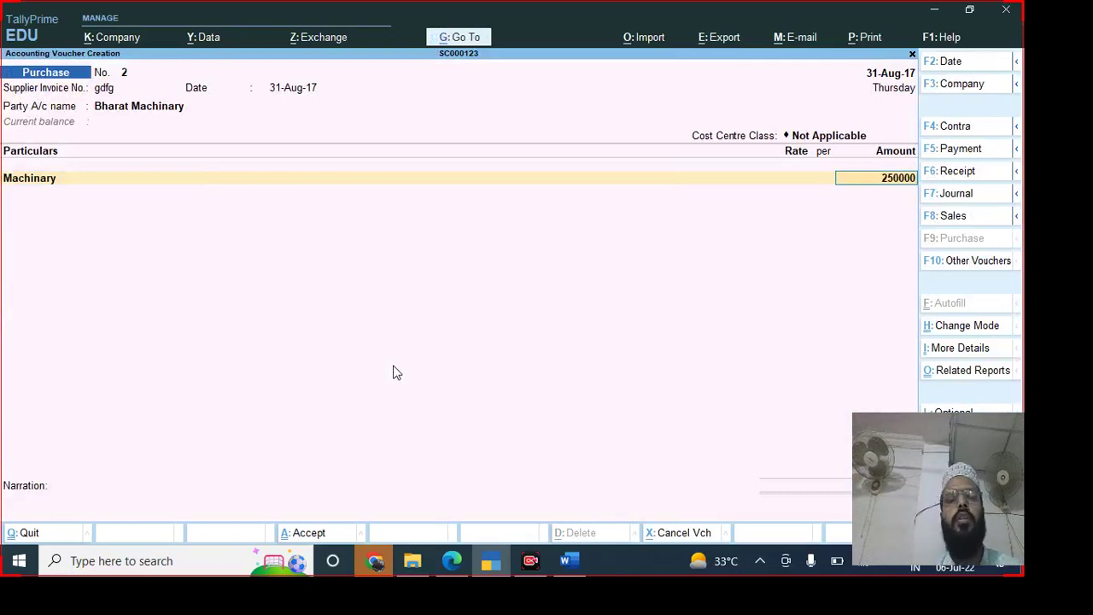
key(Return)
- Add the Cgst and Sgst ledgers with their calculated amounts below Machinary and save the purchase voucher
text(C)
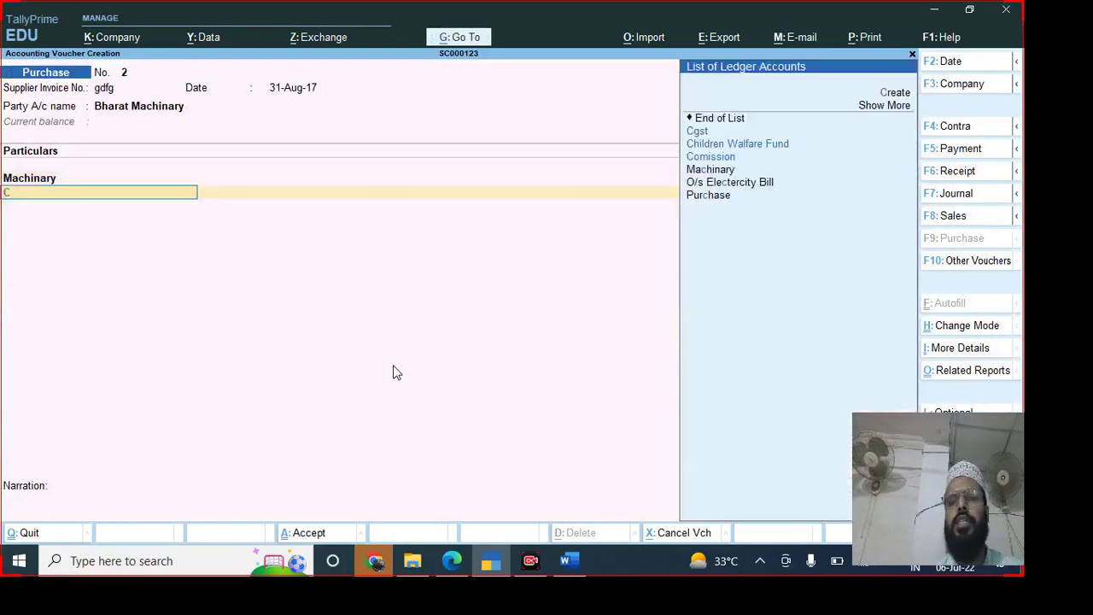
key(Return)
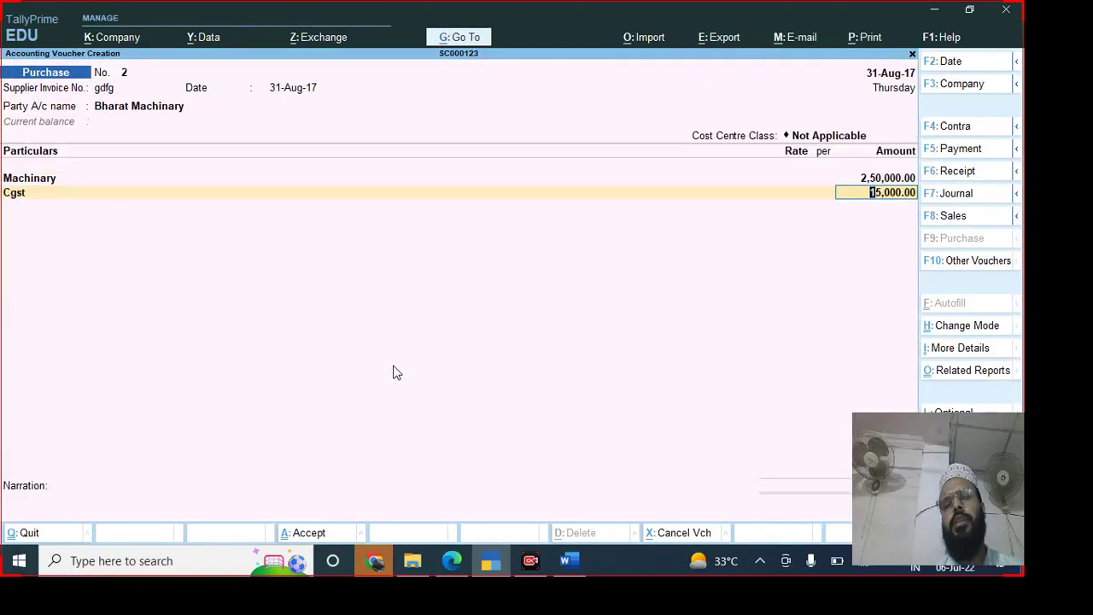
key(Return)
text(S)
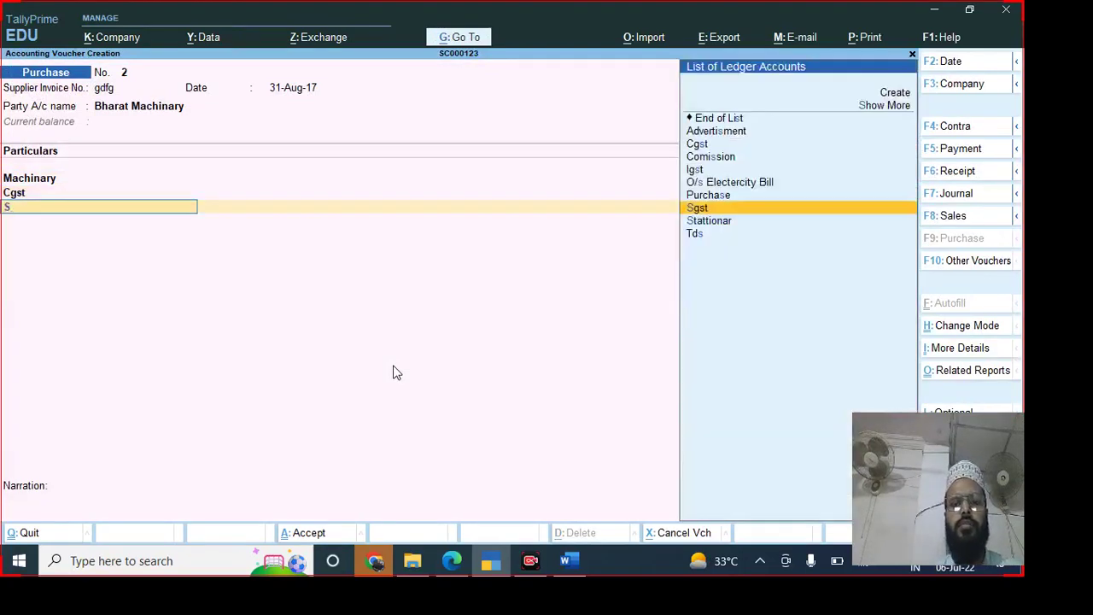
key(Return)
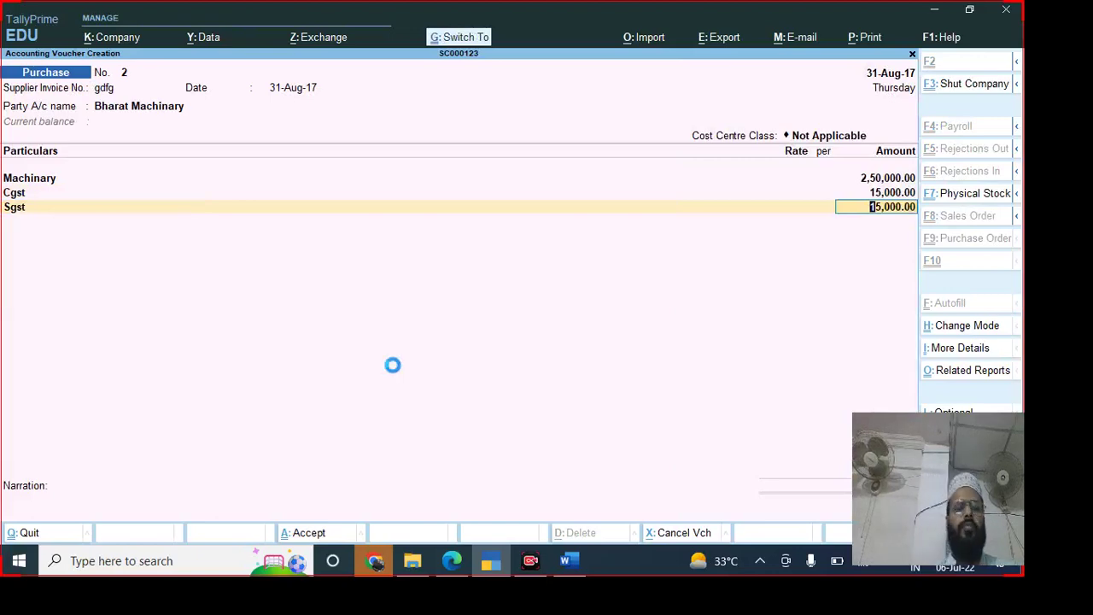
key(ctrl+a)
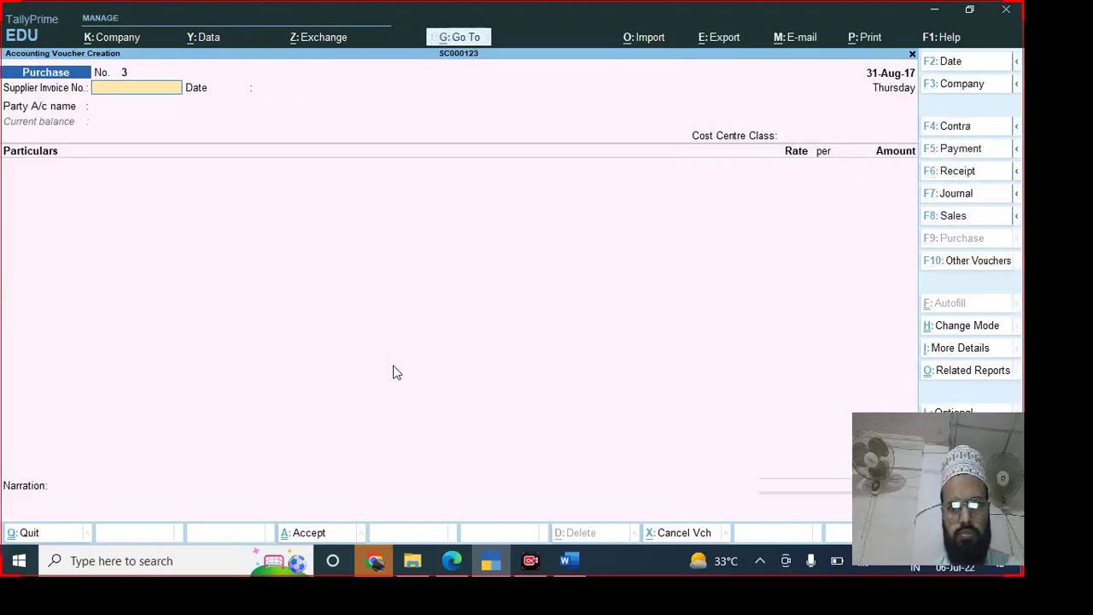
- Check question 12's payment instruction in Word, then return to TallyPrime and start a Payment voucher dated 1-Sep-17
key(alt+Tab)
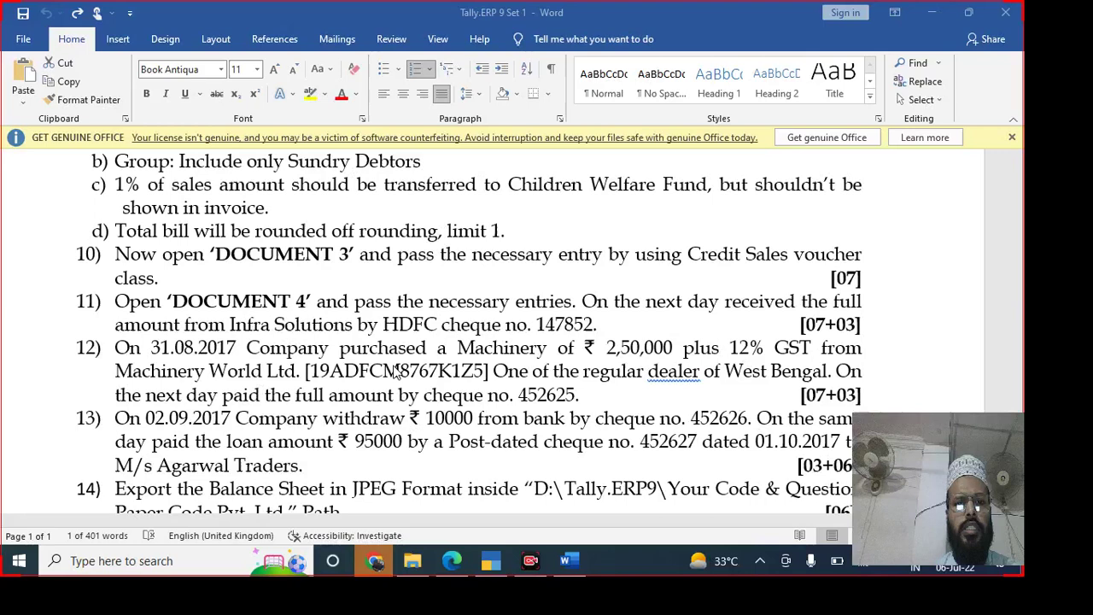
click(666, 421)
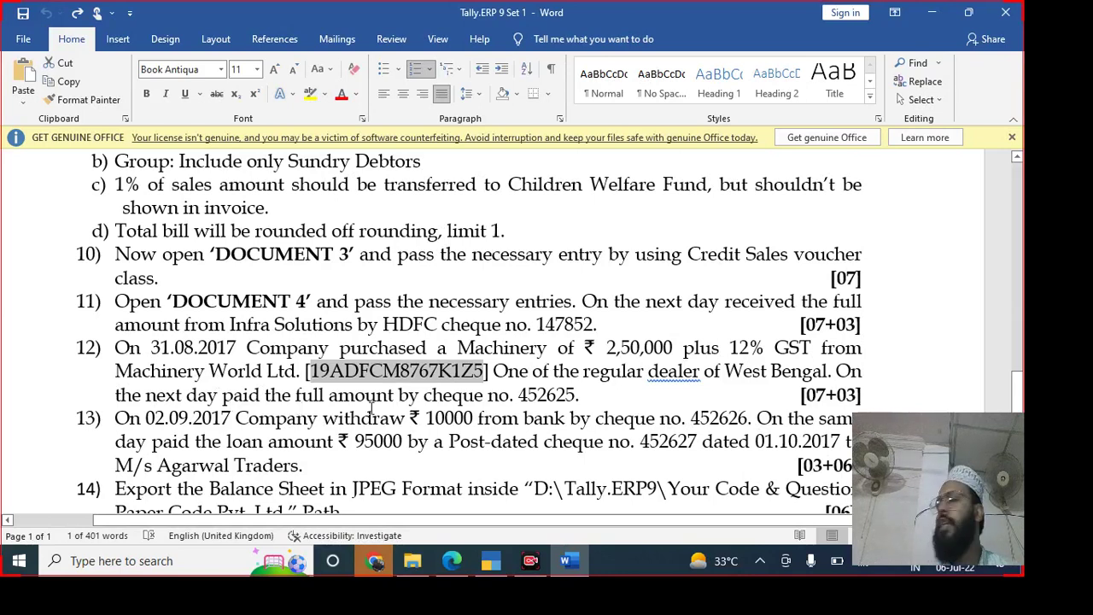
key(alt+Tab)
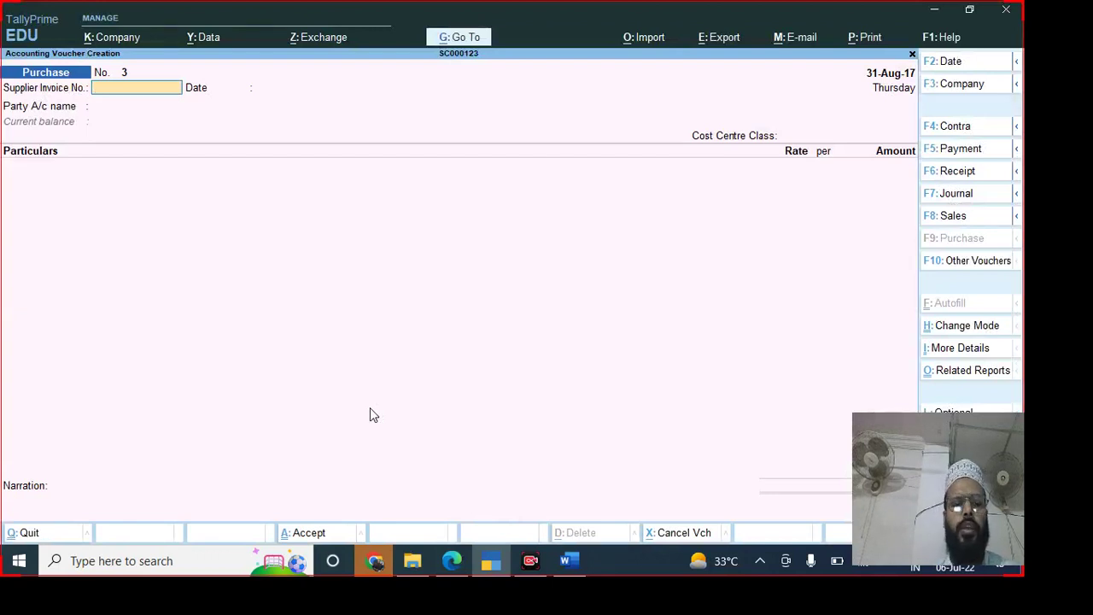
key(F5)
key(F2)
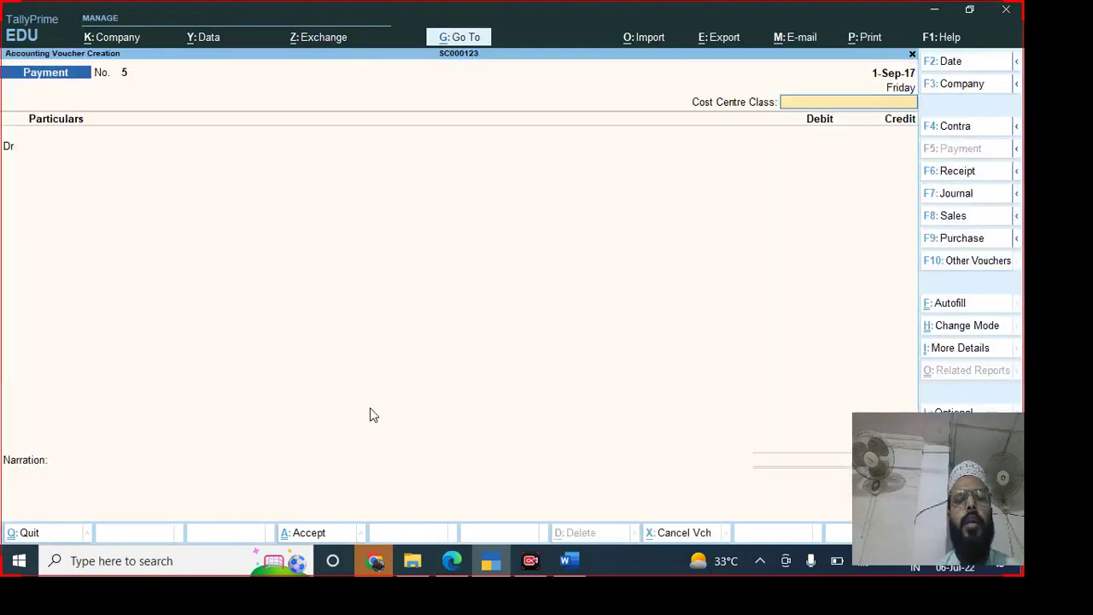
- Set the cost centre class to Not Applicable and debit Bharat Machinary 2,80,000 as Agst Ref against bill gdfg
key(Return)
key(Return)
text(Bh)
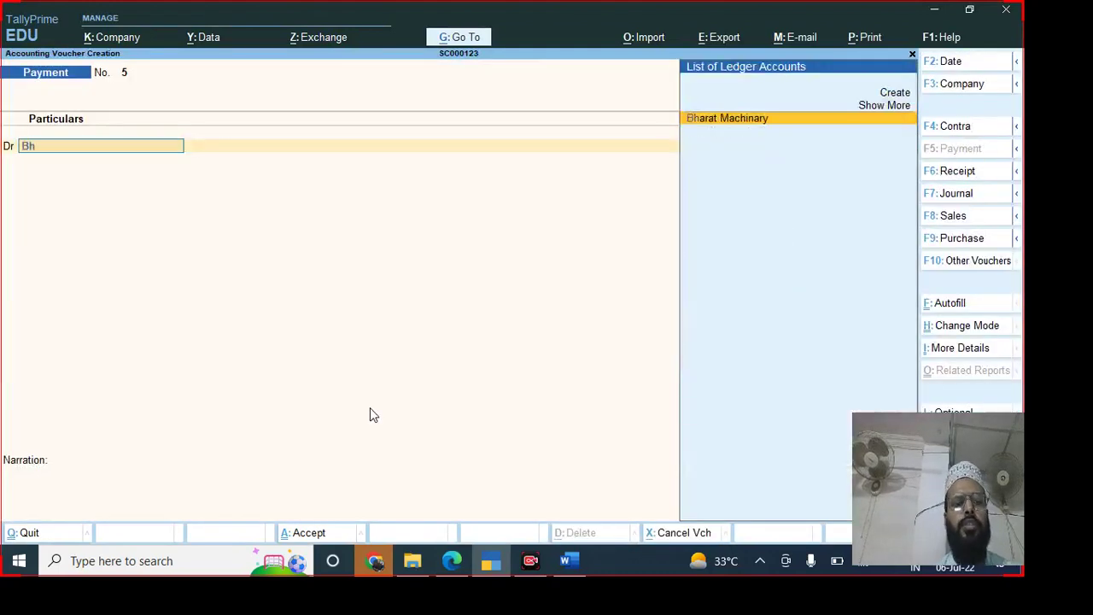
key(Return)
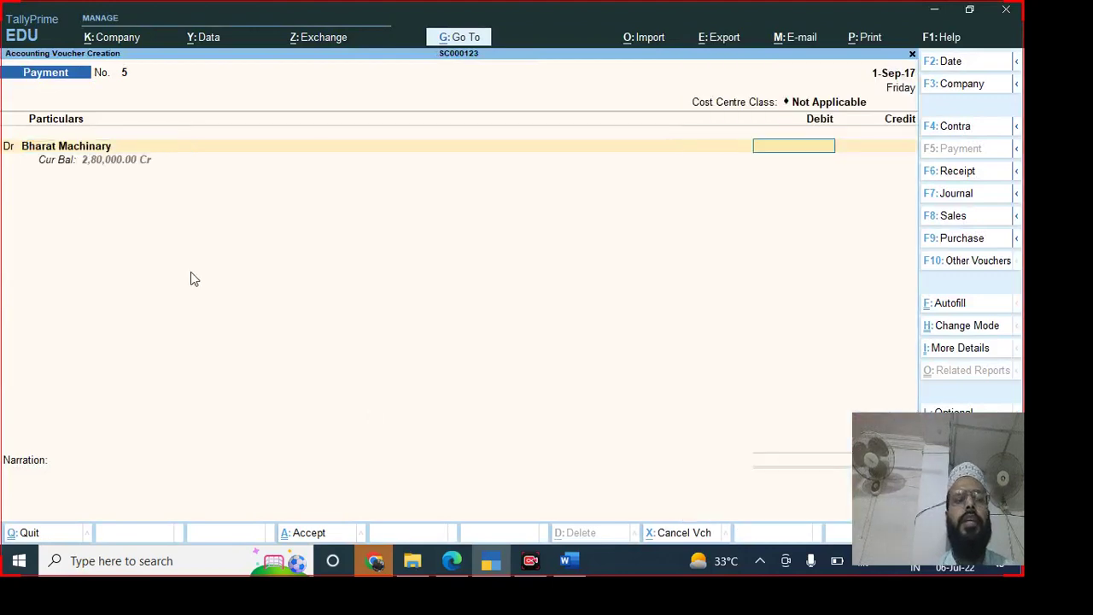
text(280000)
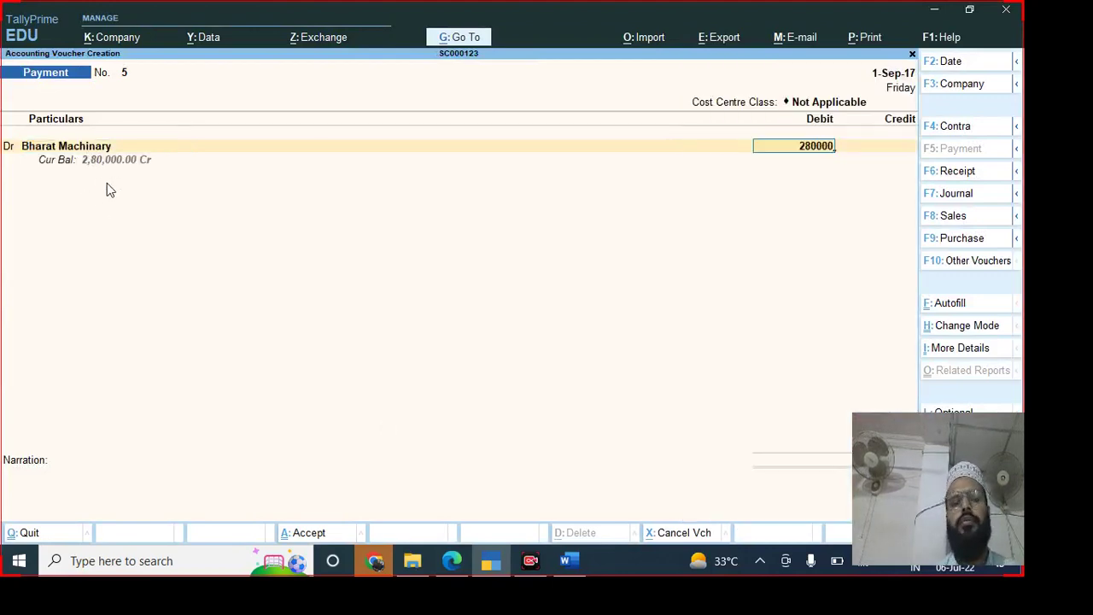
key(Return)
key(Return)
key(Return)
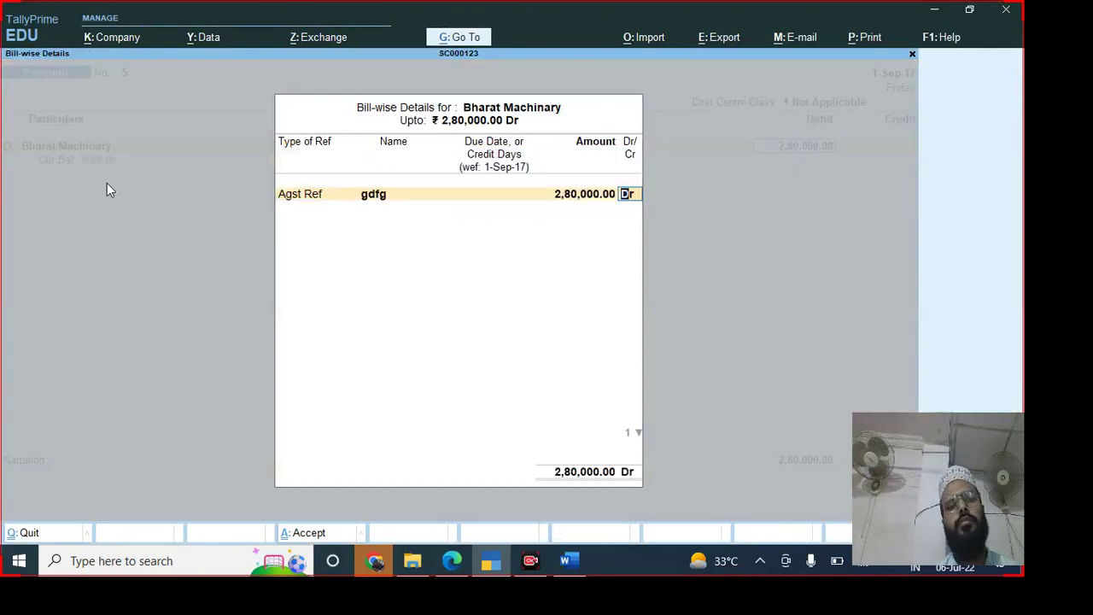
key(Return)
- Credit Axis Bank with 2,80,000 in the payment voucher
text(Axi)
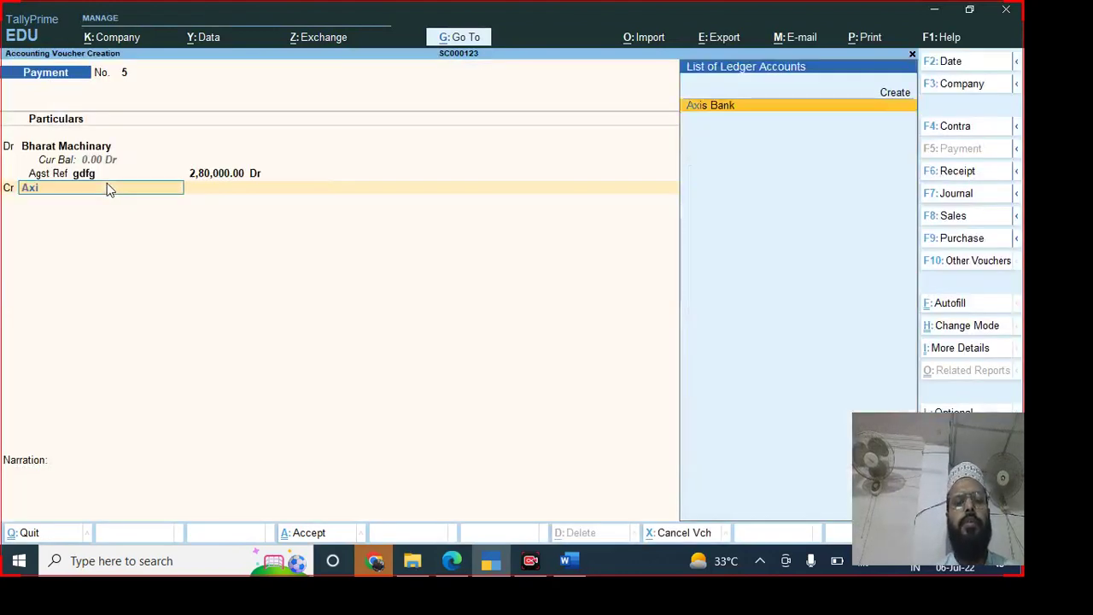
key(Return)
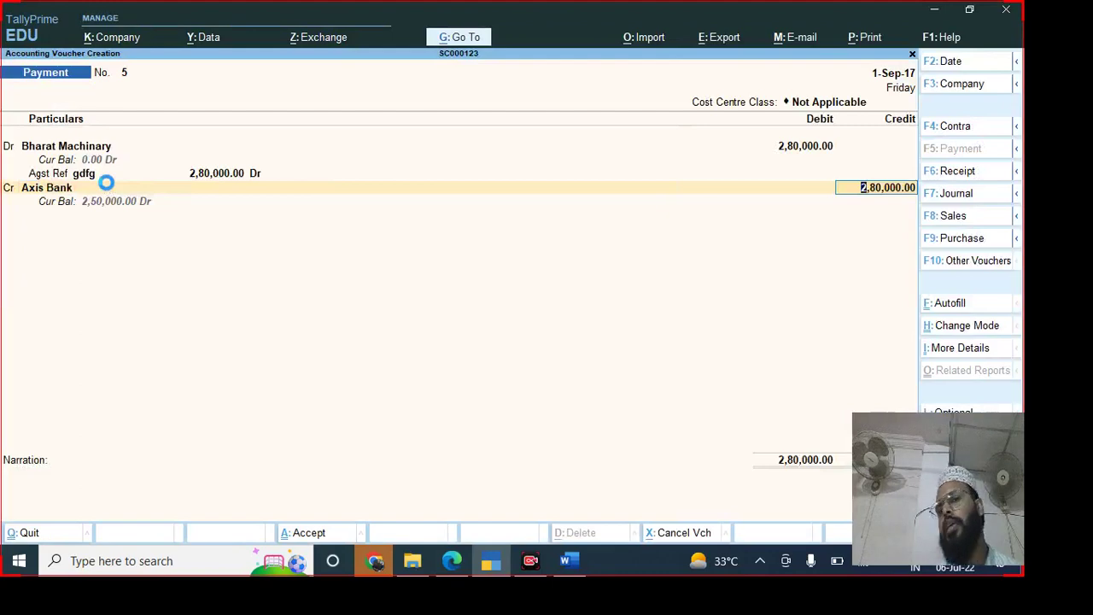
key(Return)
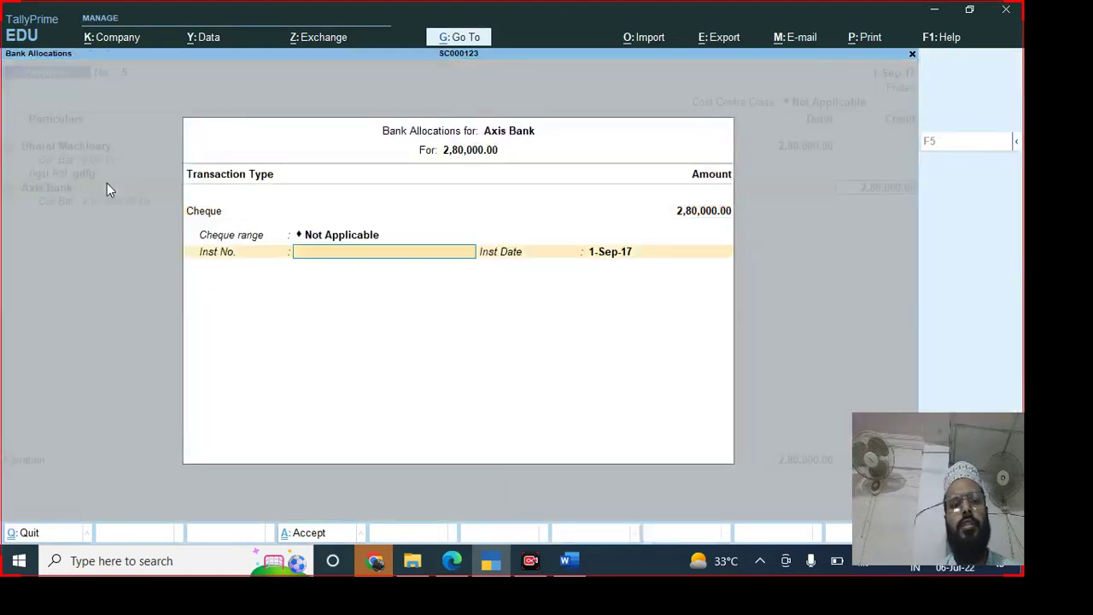
- Look up question 12's cheque number in Word, enter 452625 as the instrument number dated 1-Sep-17, and save the payment voucher
key(alt+Tab)
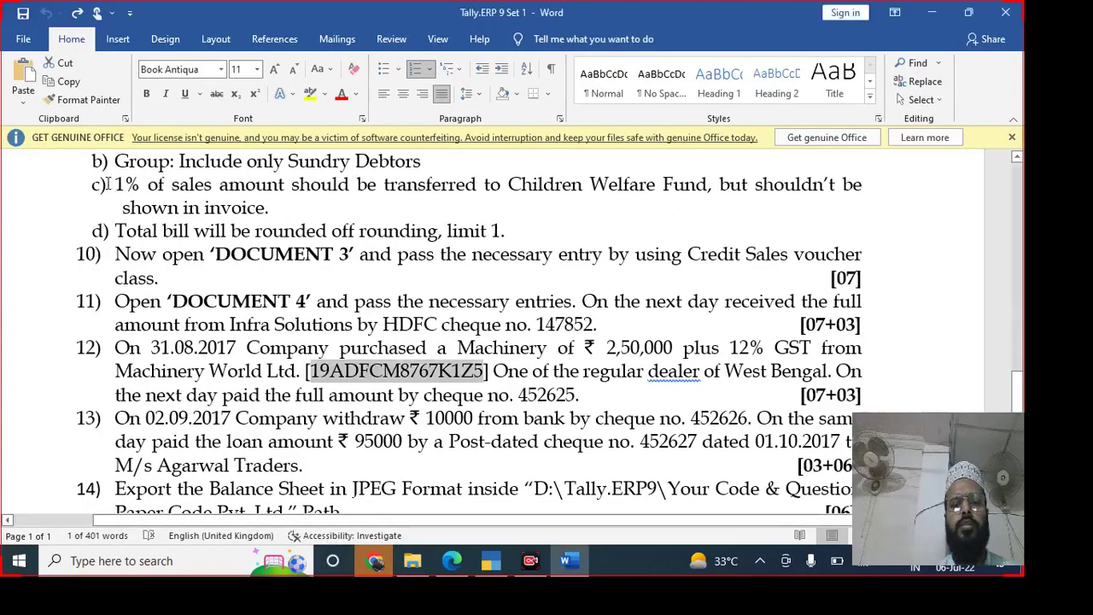
key(alt+Tab)
text(45)
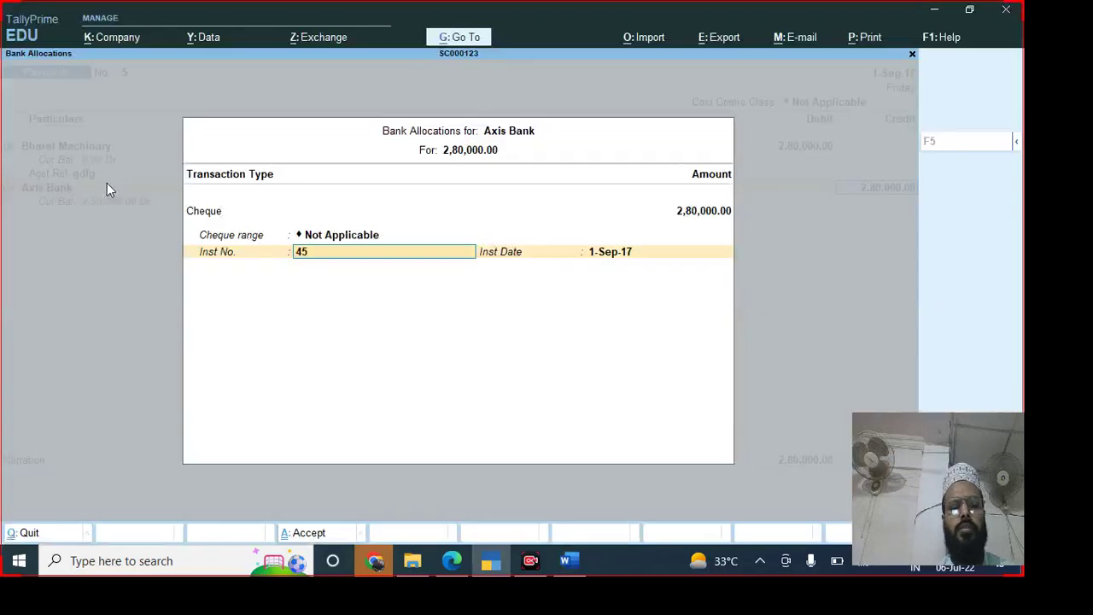
text(2625)
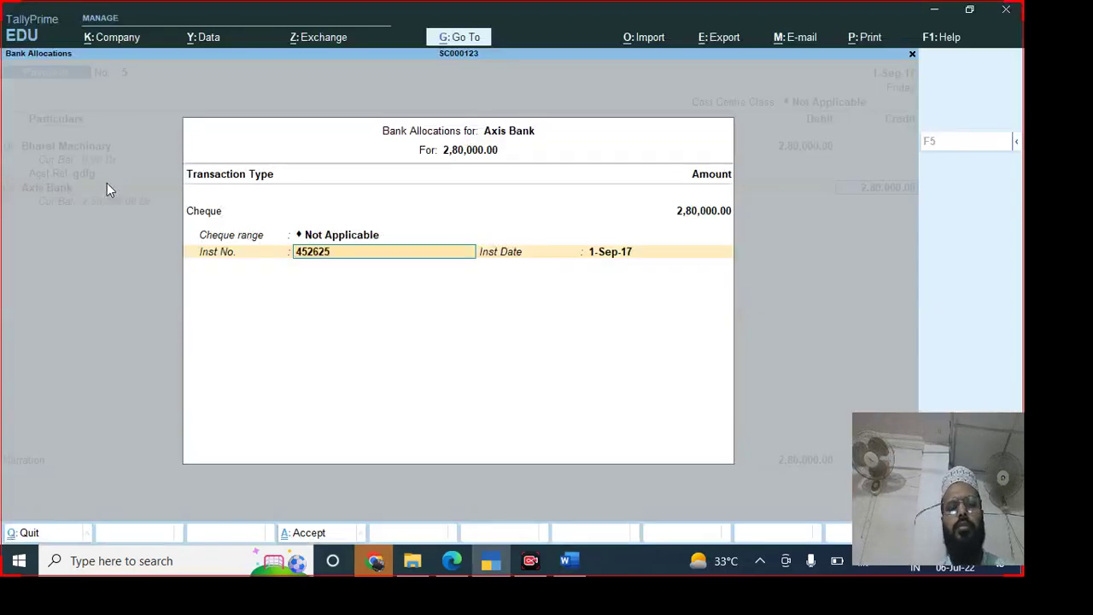
key(Return)
key(Return)
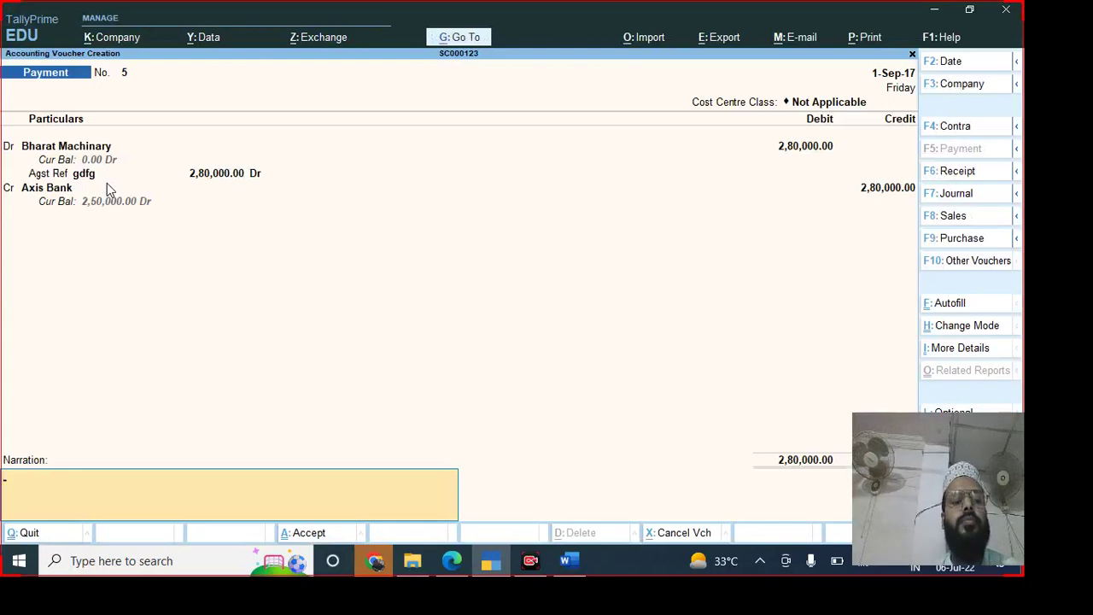
key(ctrl)
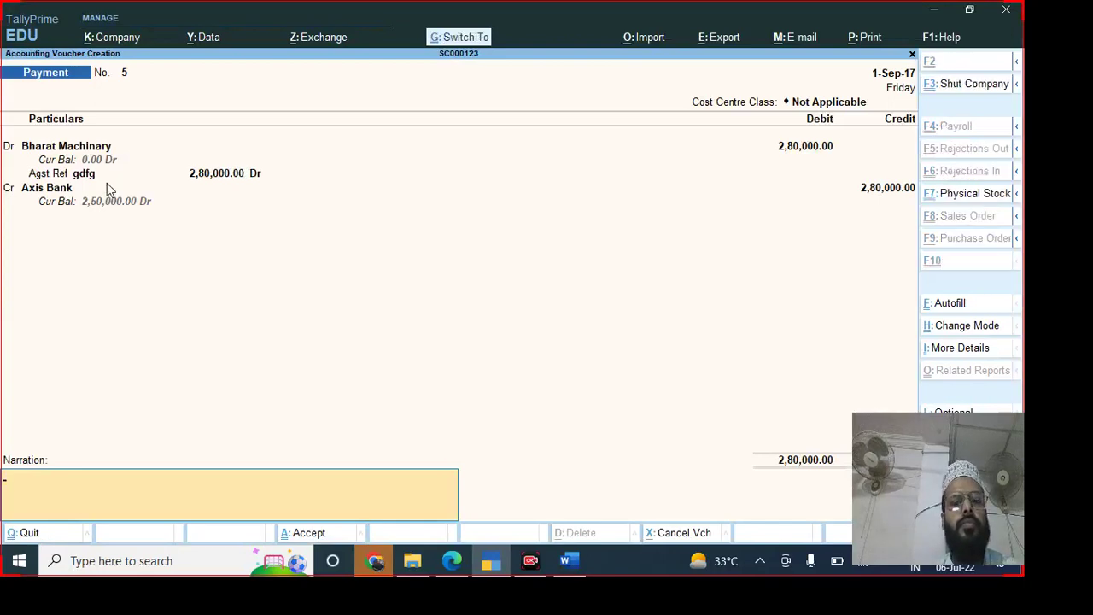
- Switch to Word and read question 13's bank withdrawal and post-dated loan payment instructions
key(alt+Tab)
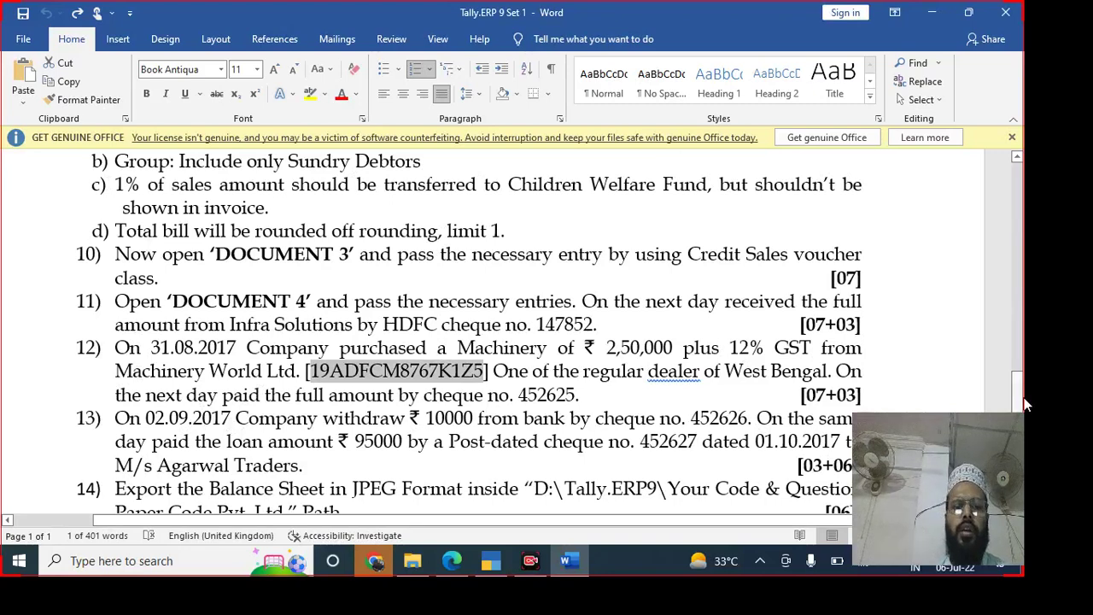
drag(1020, 399, 1021, 415)
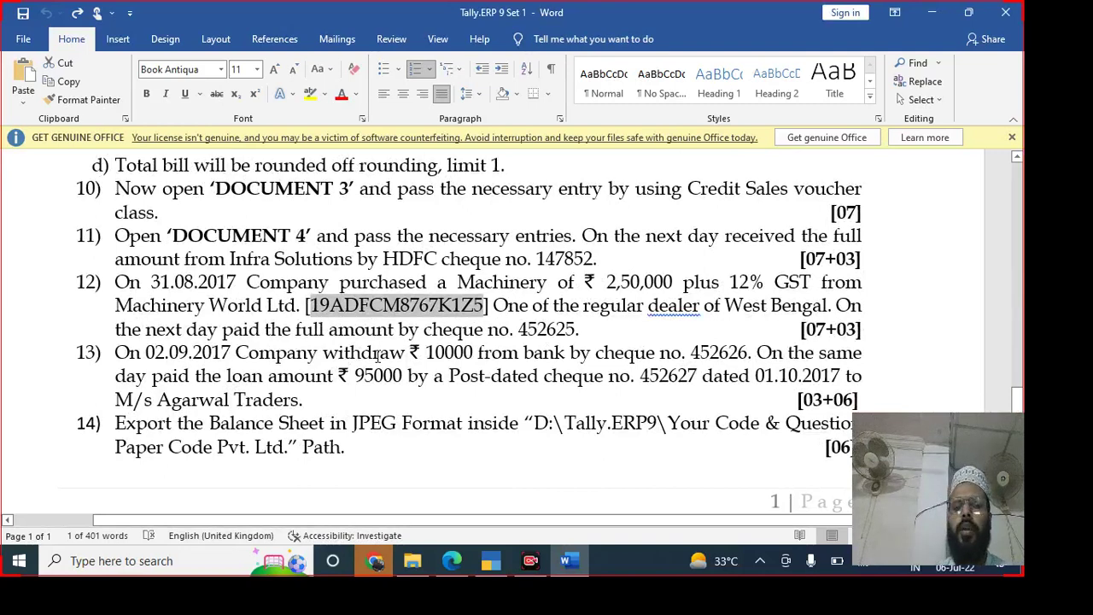
drag(496, 351, 601, 370)
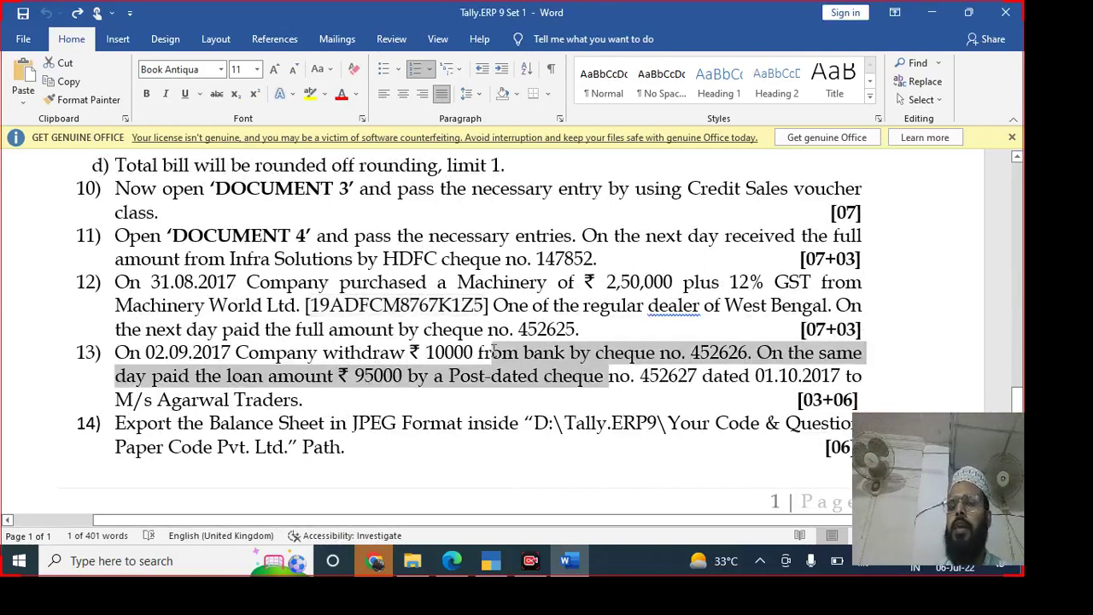
click(680, 353)
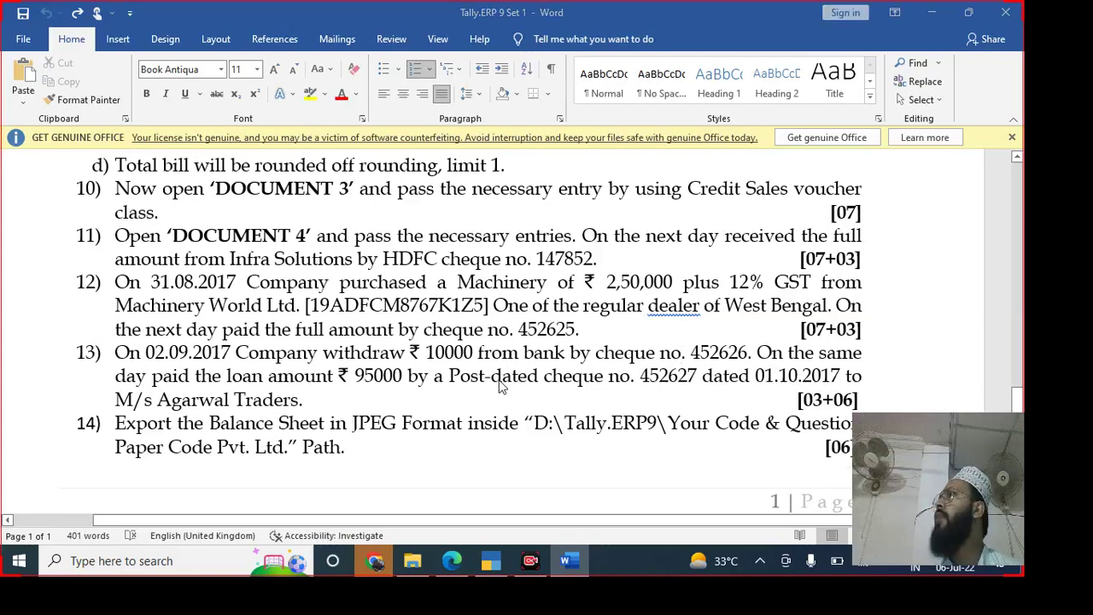
- Return to TallyPrime and start a Contra voucher dated 2-Sep-17
key(alt+Tab)
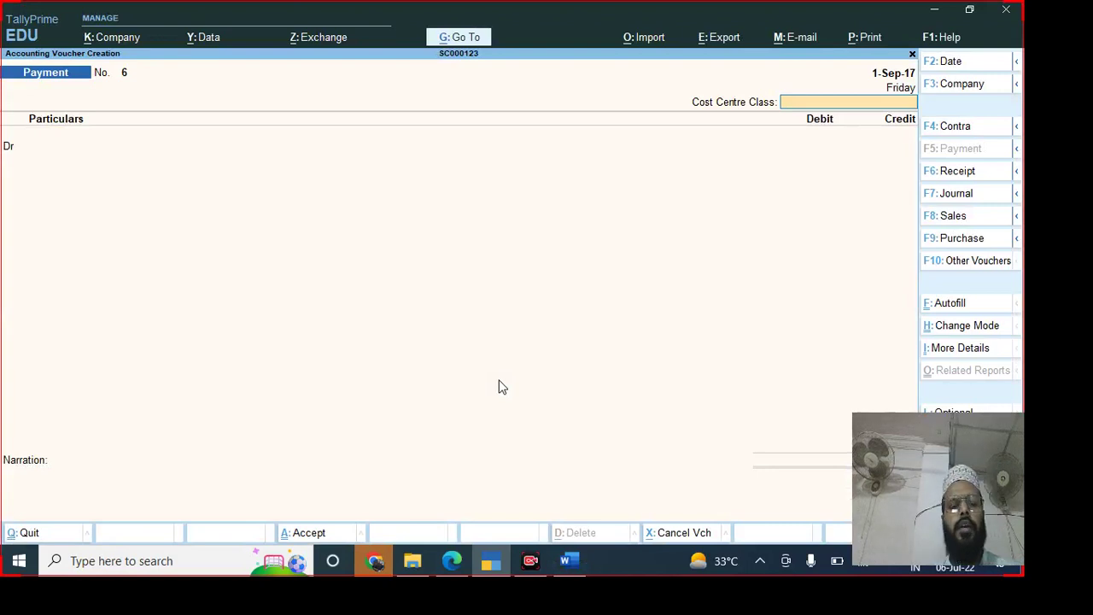
key(F4)
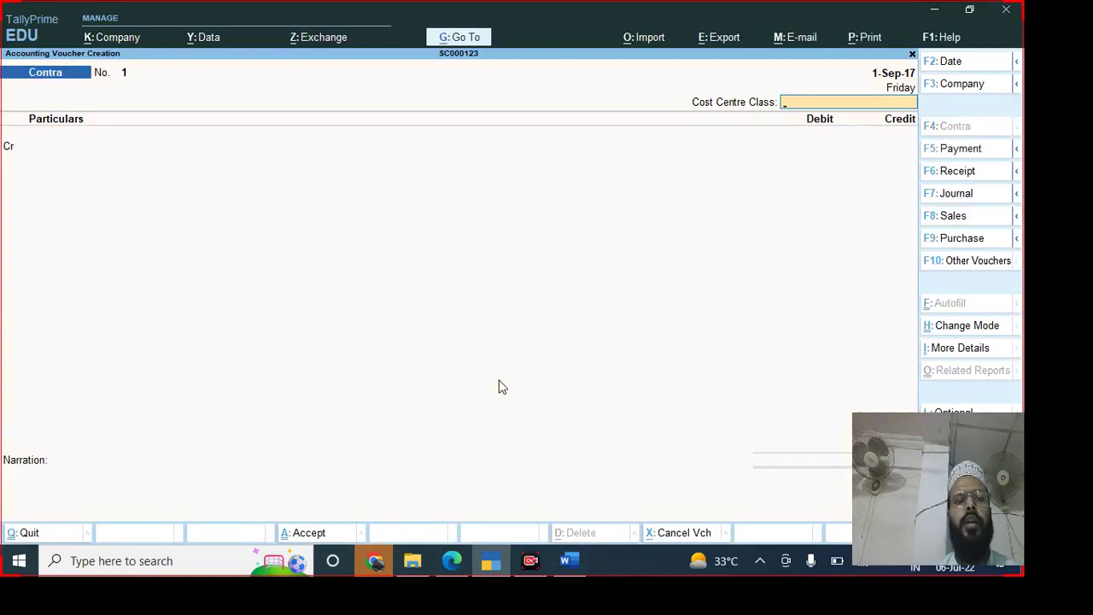
key(F2)
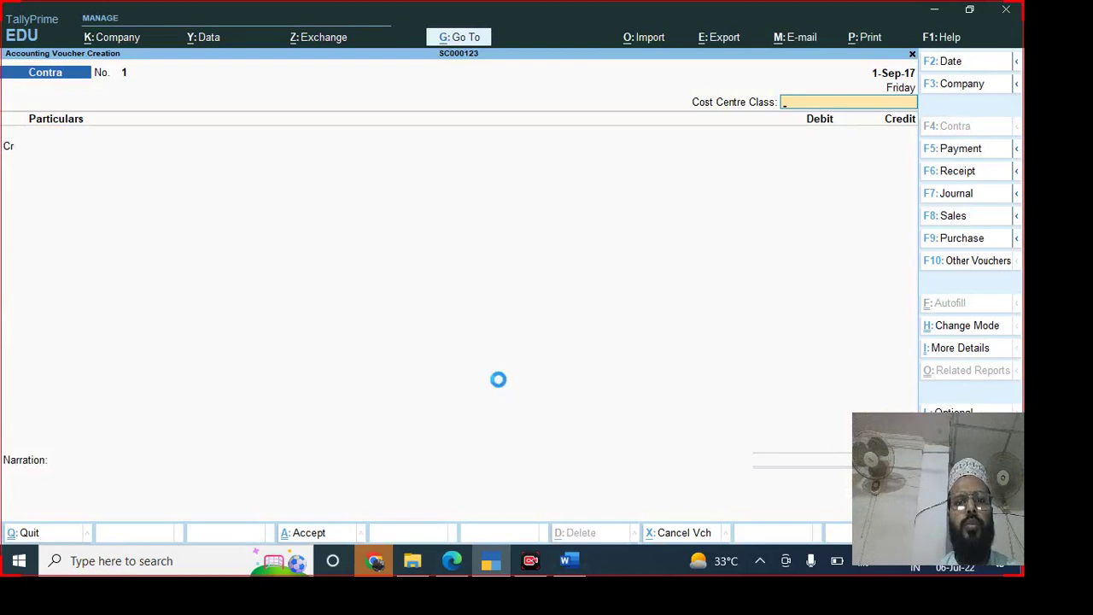
text(2)
key(Return)
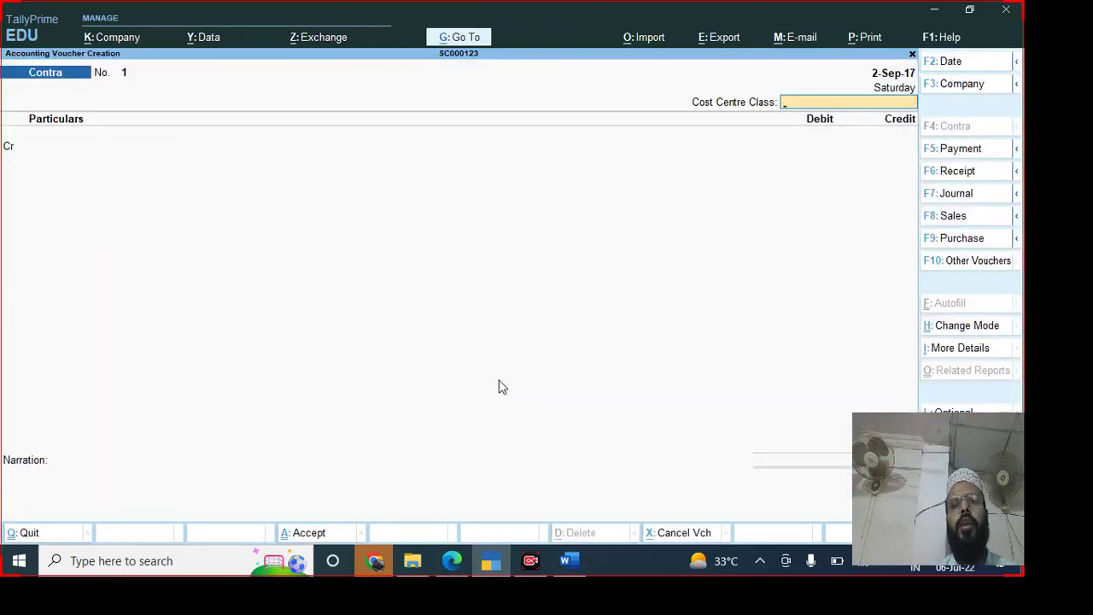
- Set the cost centre class to Not Applicable and credit Axis Bank with 10,000 in the contra voucher
key(Return)
text(Axi)
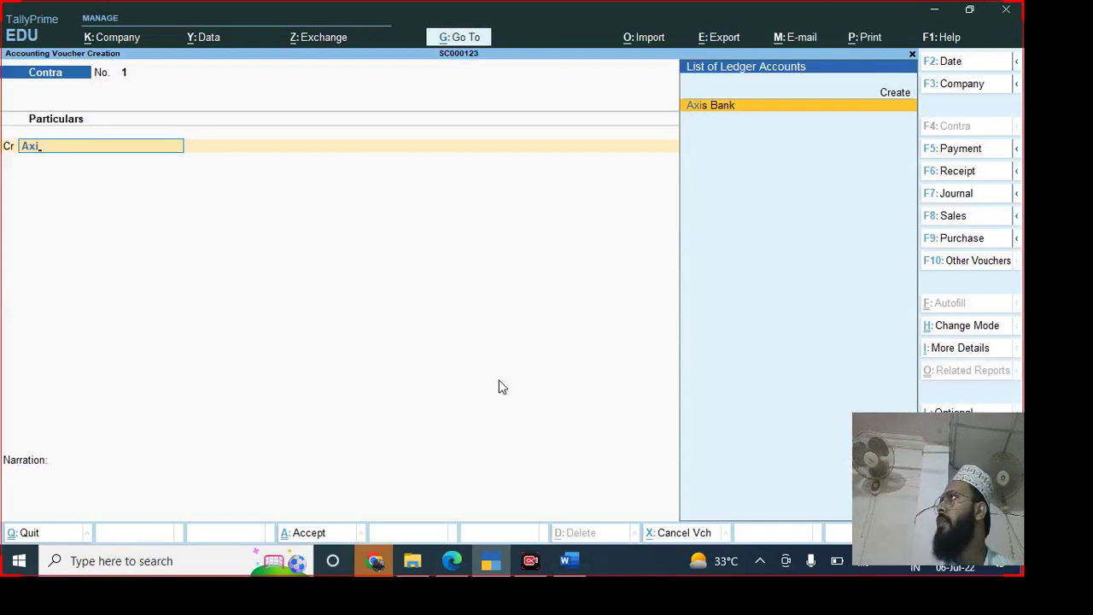
key(Return)
text(10,00)
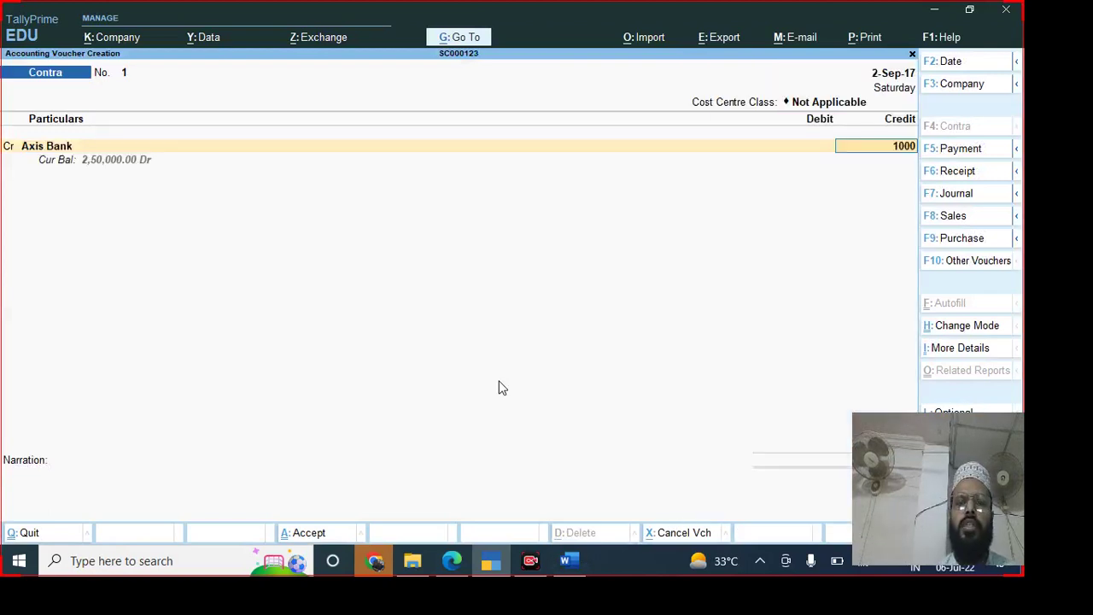
text(0)
key(Return)
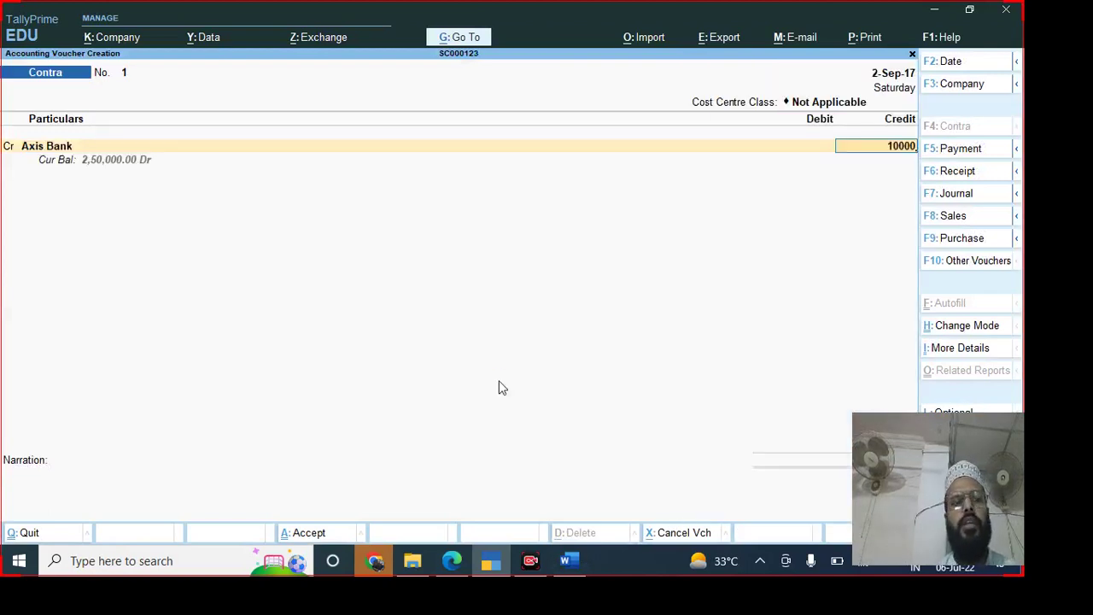
- Enter 452626 as the cheque's instrument number dated 2-Sep-17, checking the number against question 13 in Word
key(Return)
key(Return)
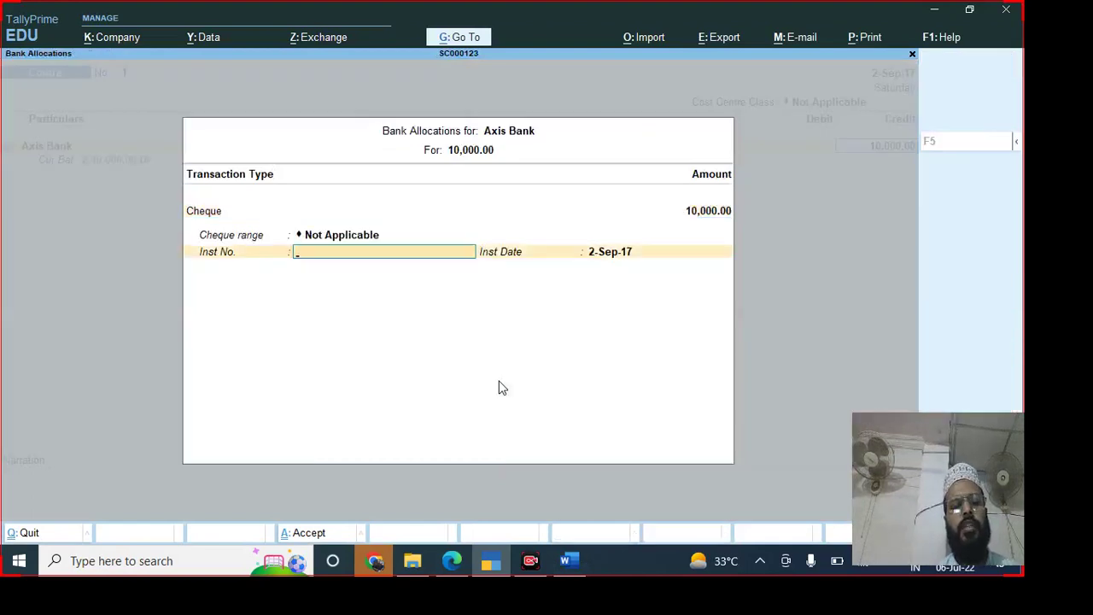
text(45)
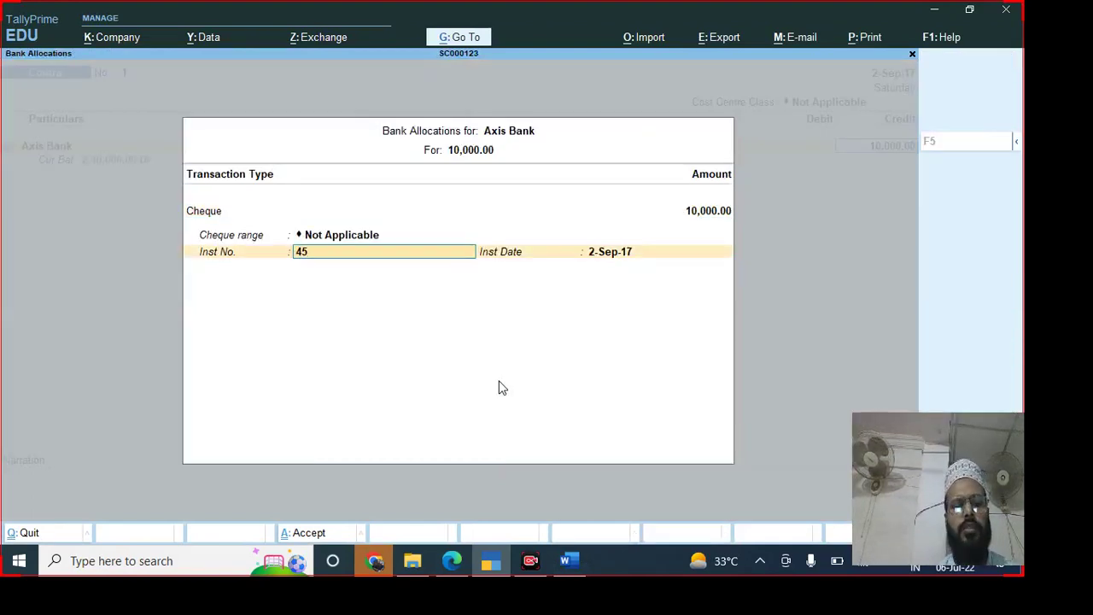
text(26)
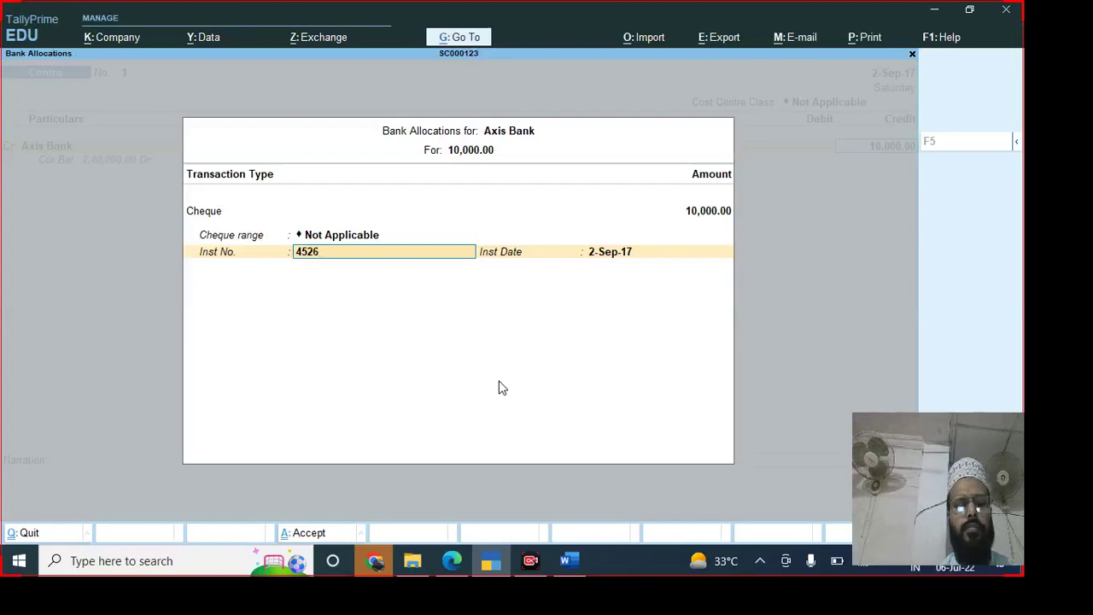
text(2)
key(alt+Tab)
key(alt+Tab)
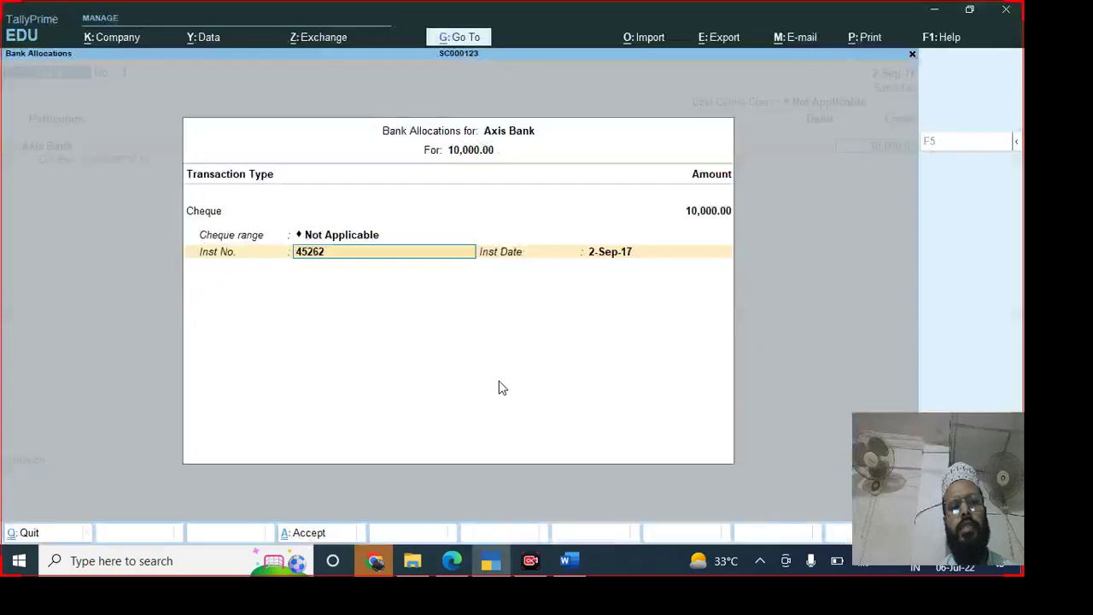
text(6)
key(Return)
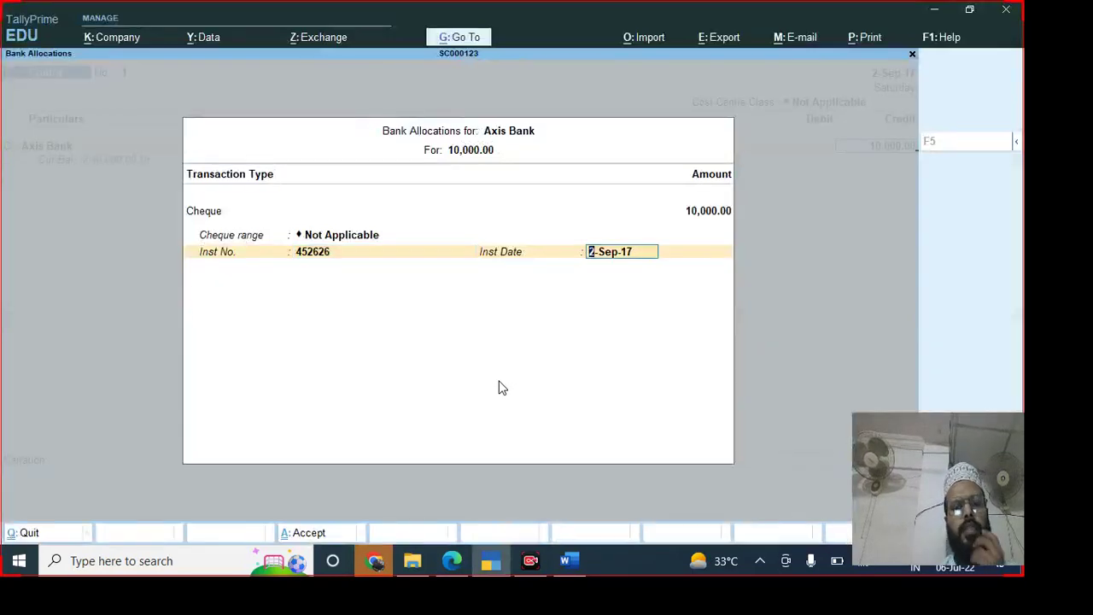
key(Return)
- Debit Cash with 10,000 and save the contra voucher
text(C)
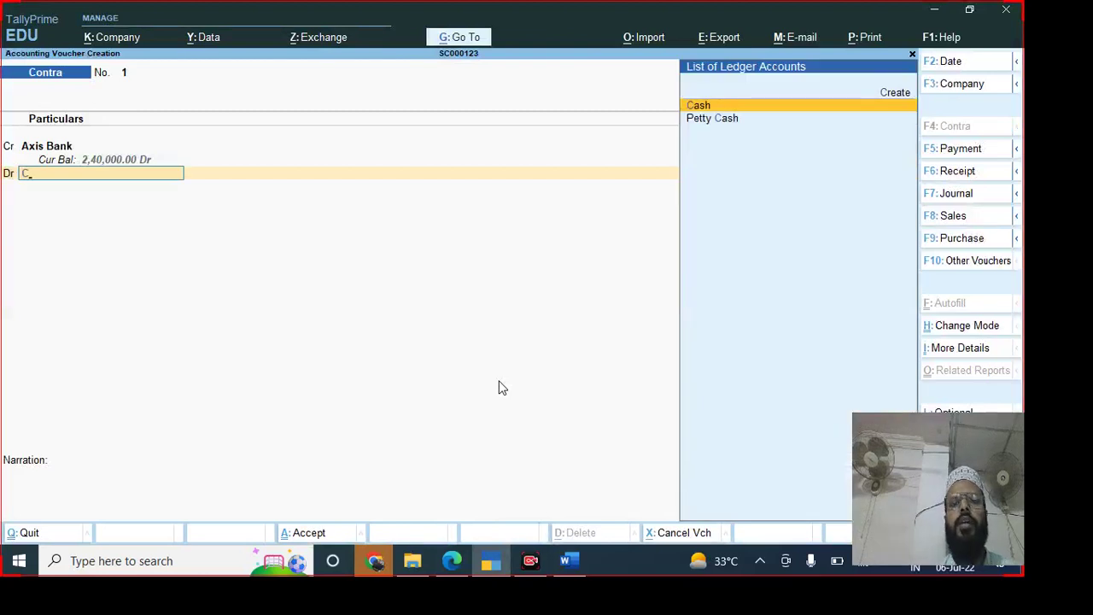
key(Return)
key(Return)
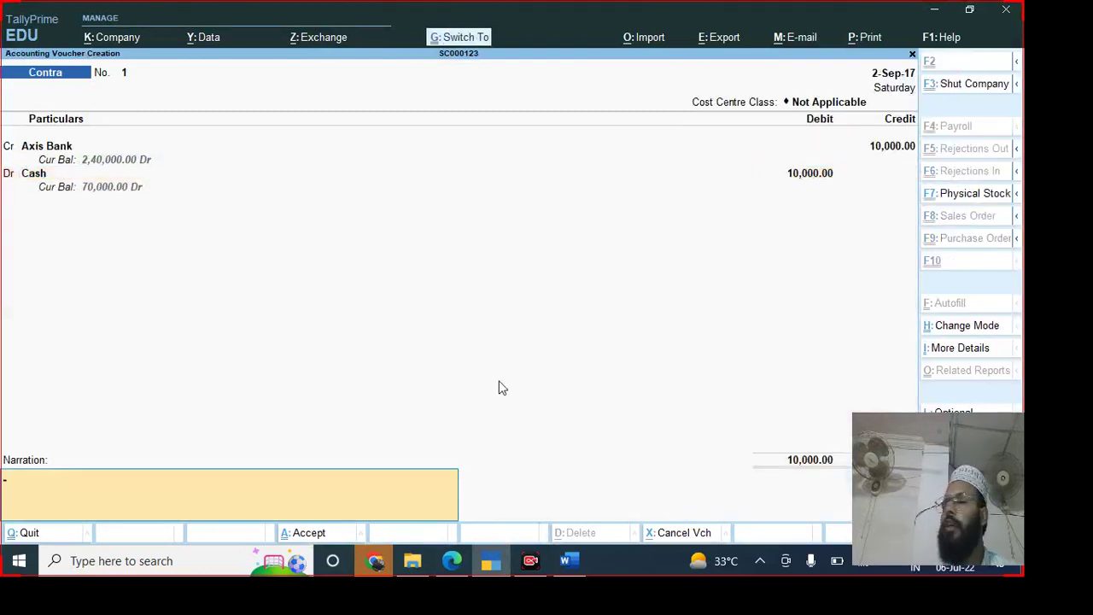
- Compare question 13's loan payment in Word with the M/s Agarwal Traders loan amount given in question 3
key(alt+Tab)
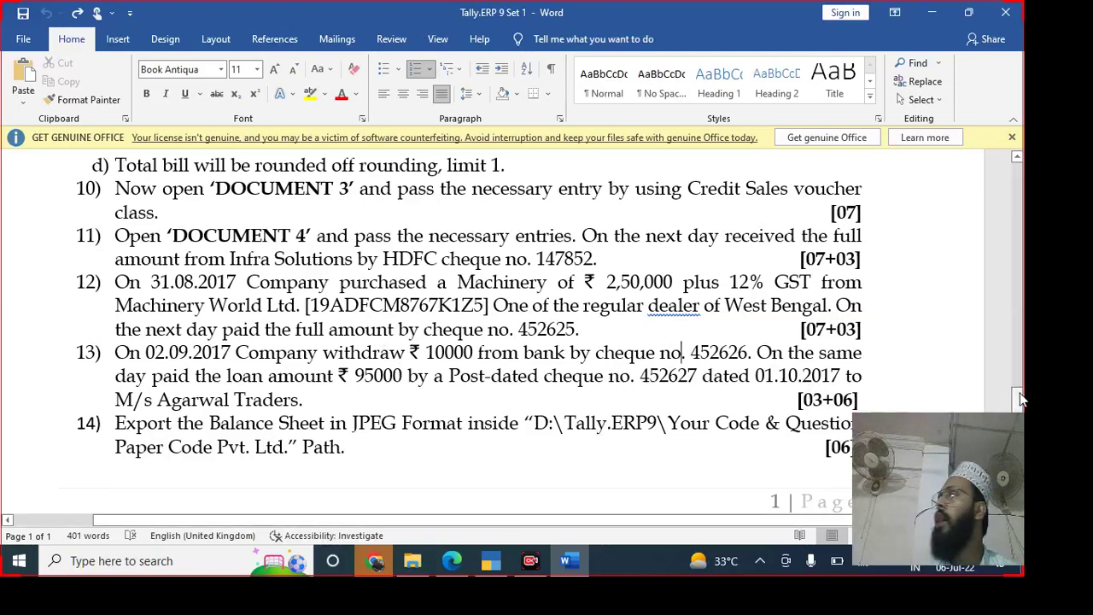
scroll(1026, 350, up, 1)
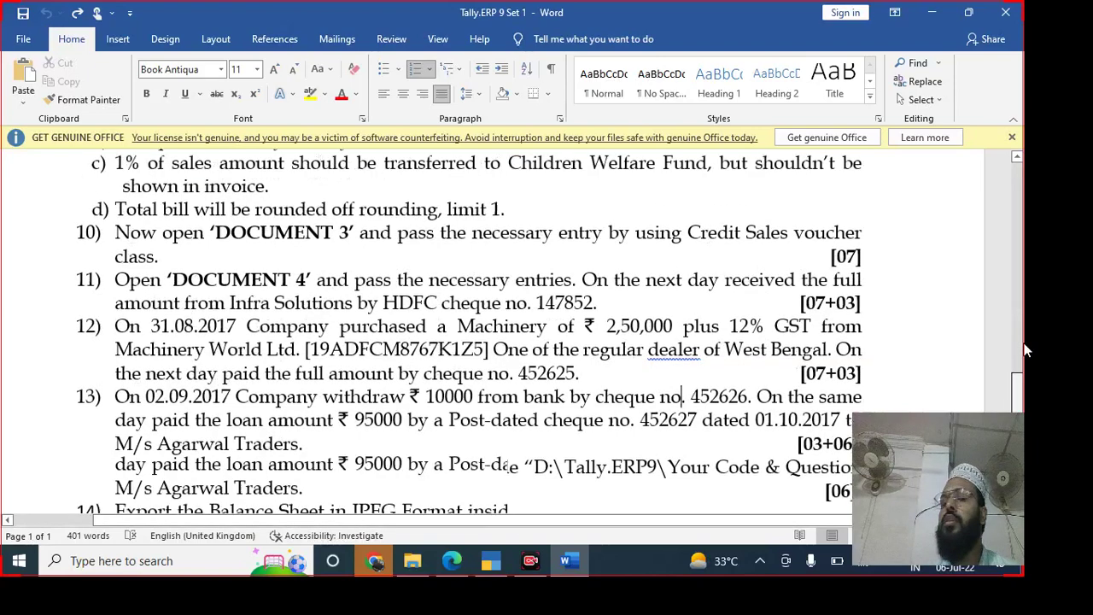
scroll(1026, 307, up, 1)
scroll(1026, 267, up, 10)
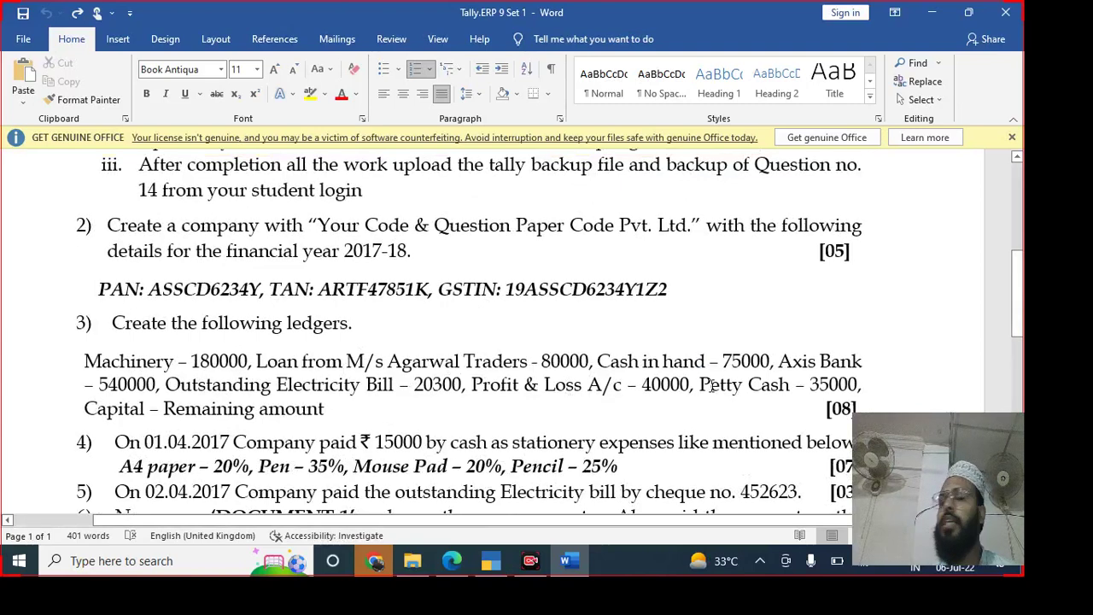
drag(1018, 305, 1018, 478)
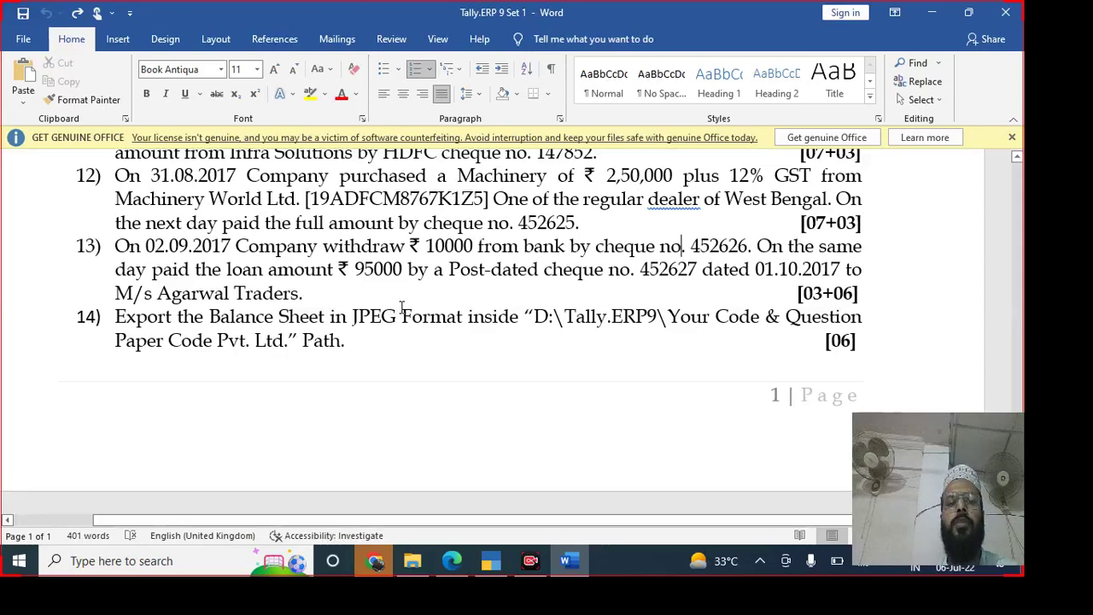
- Return to TallyPrime, start a Payment voucher dated 2-Sep-17 and mark it as post-dated
key(alt+Tab)
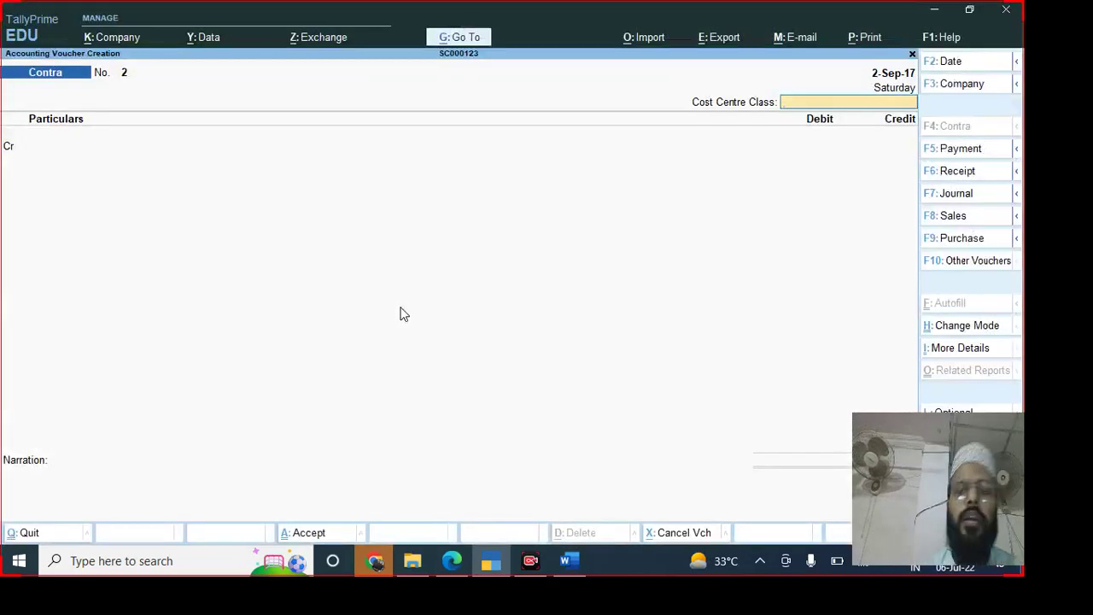
key(F5)
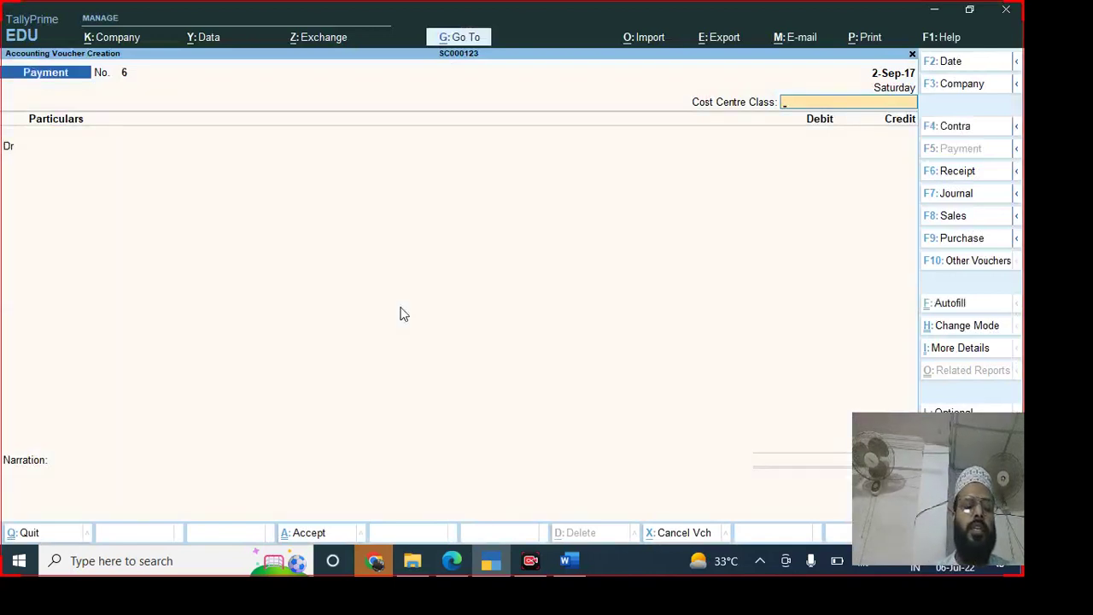
key(ctrl)
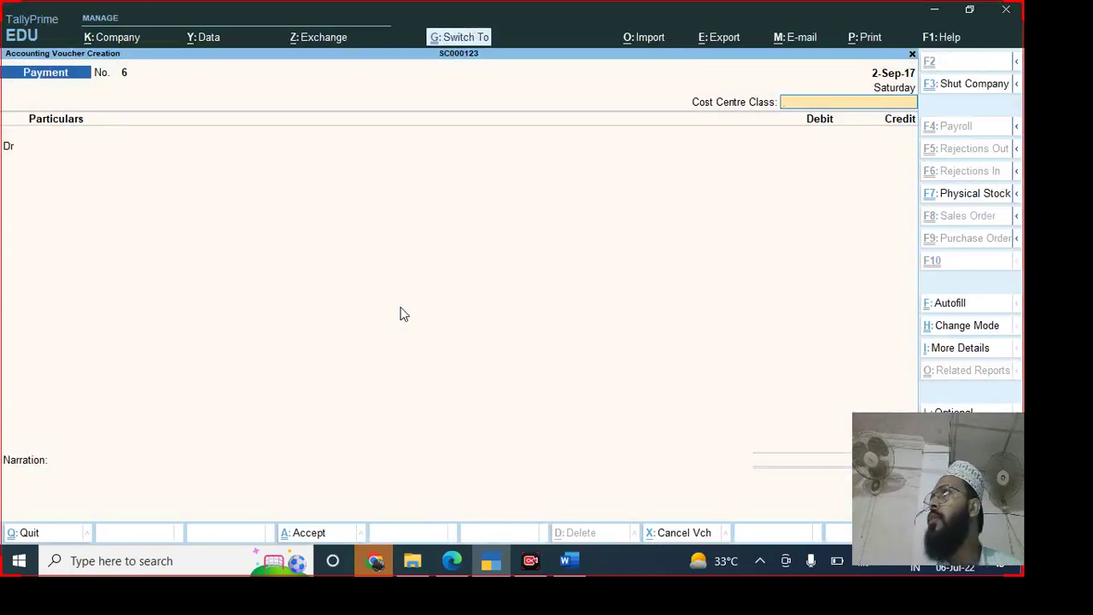
key(ctrl+t)
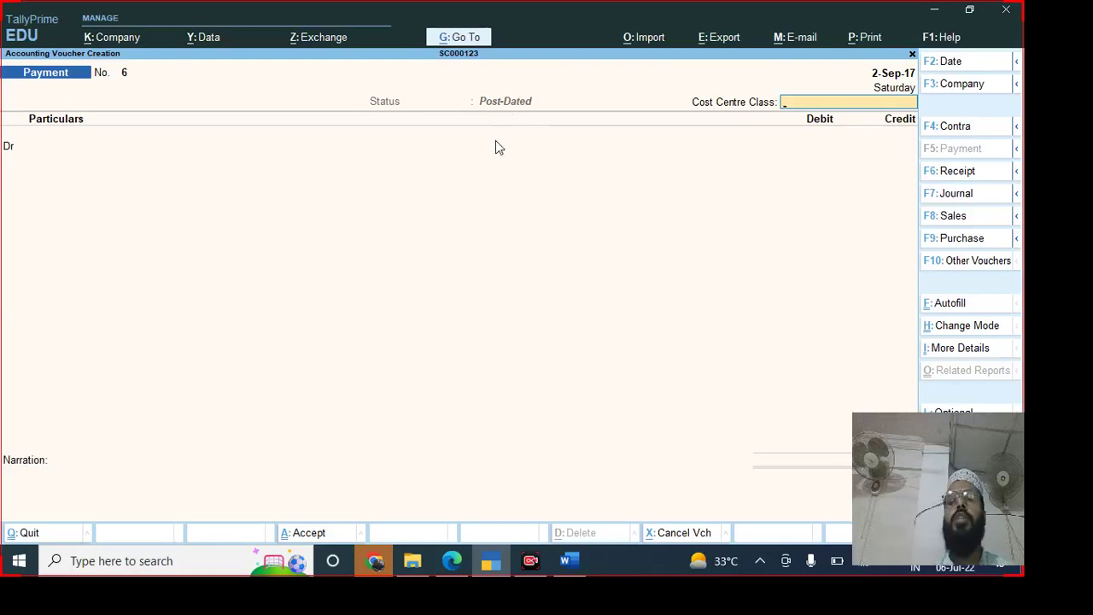
- Set the cost centre class to Not Applicable and debit Loan From M/s Agrwal with 80,000
key(Return)
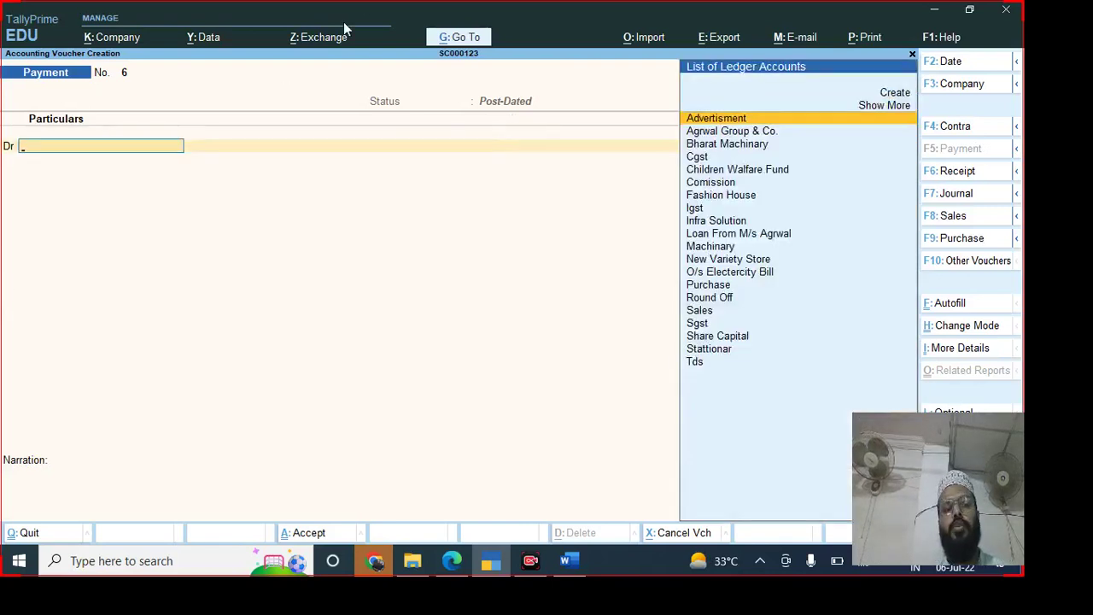
text(Lo)
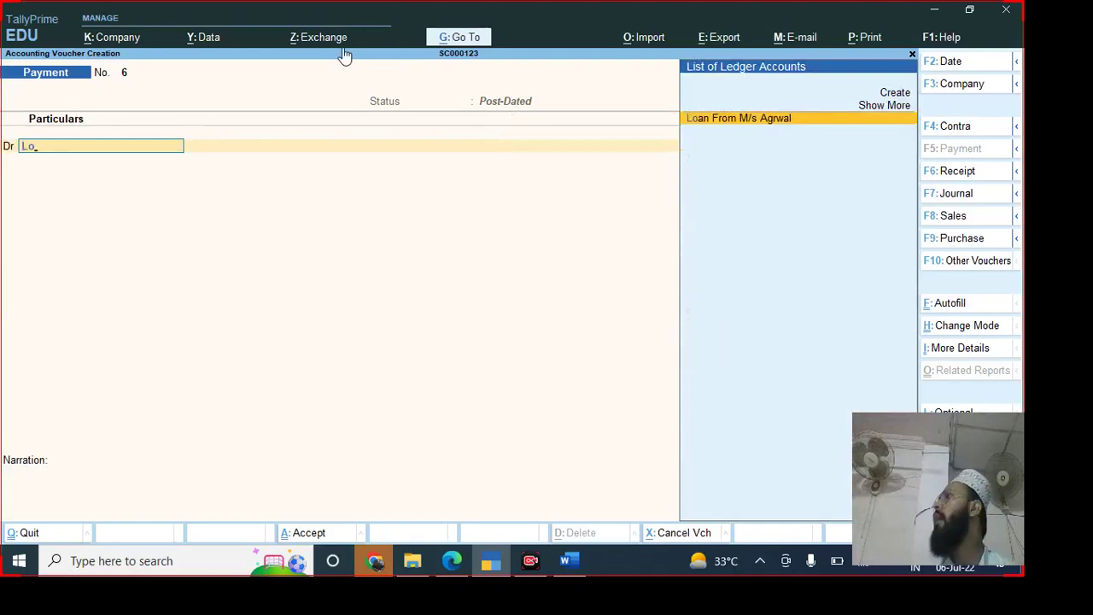
key(Return)
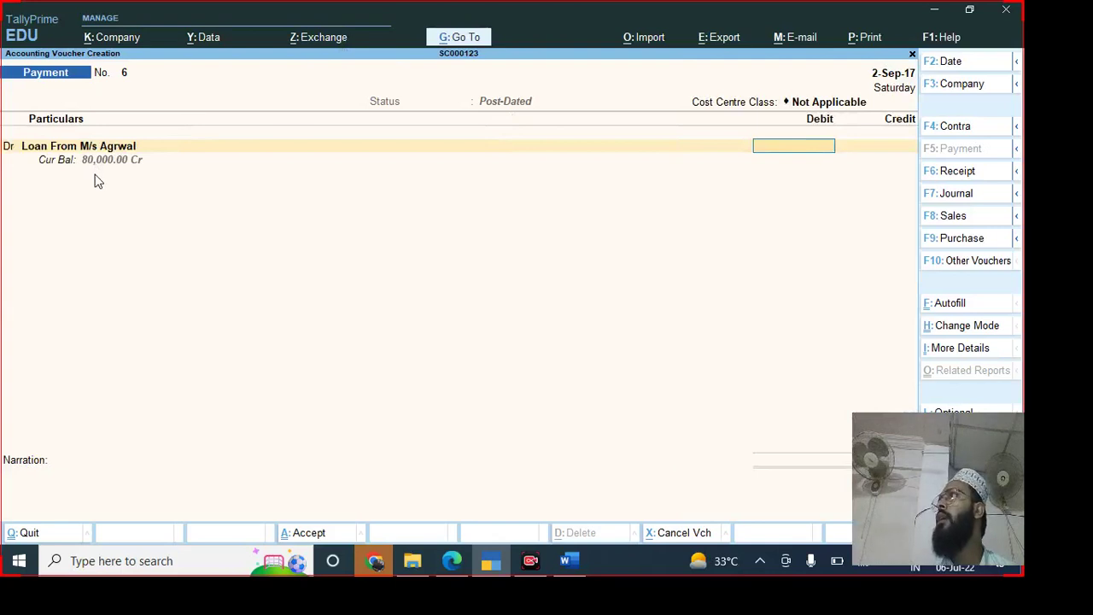
text(80000)
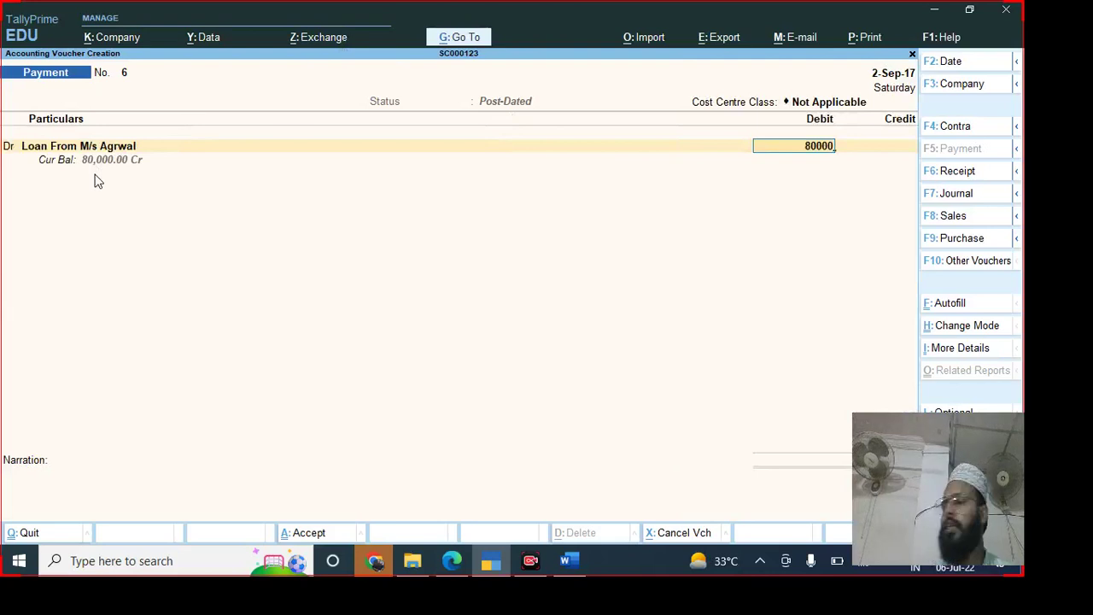
key(Return)
- Add a second debit line to the payment voucher and start a new ledger named Interest Paid under Indirect Expenses
text(d)
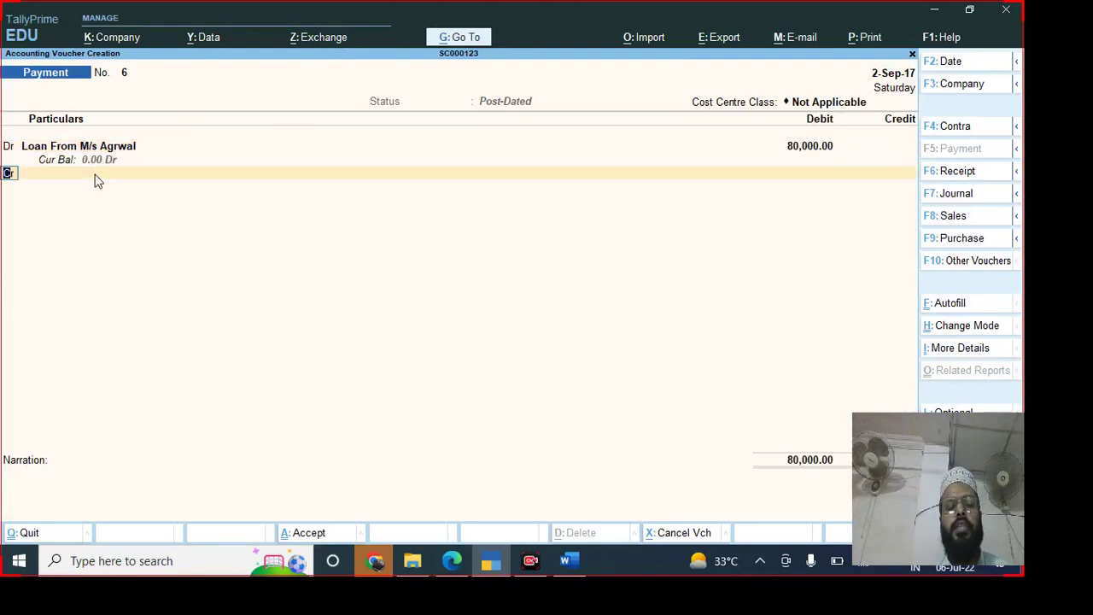
key(Return)
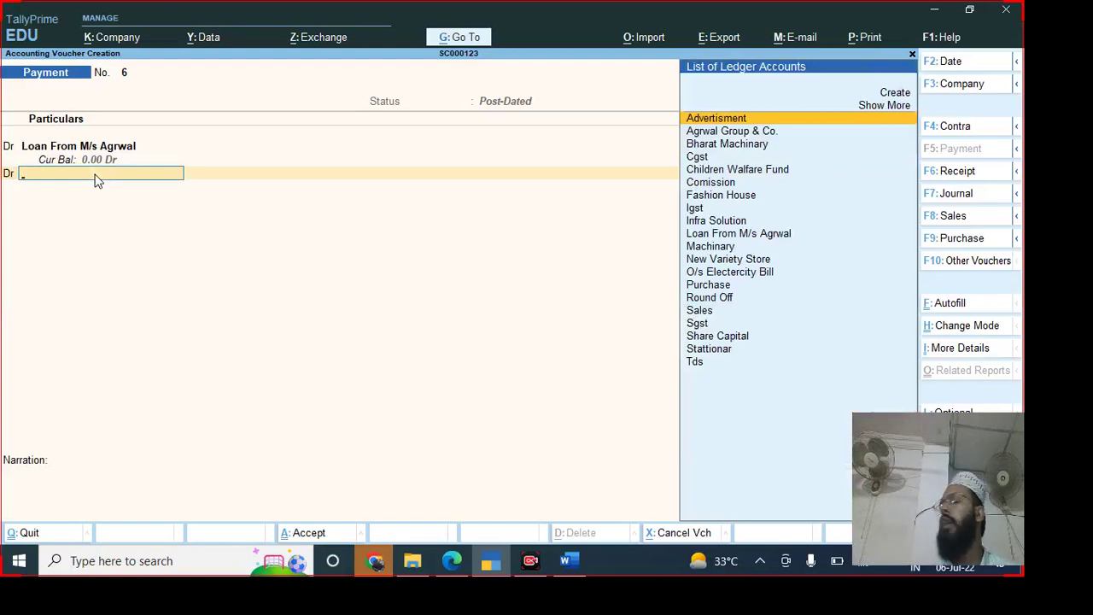
key(alt)
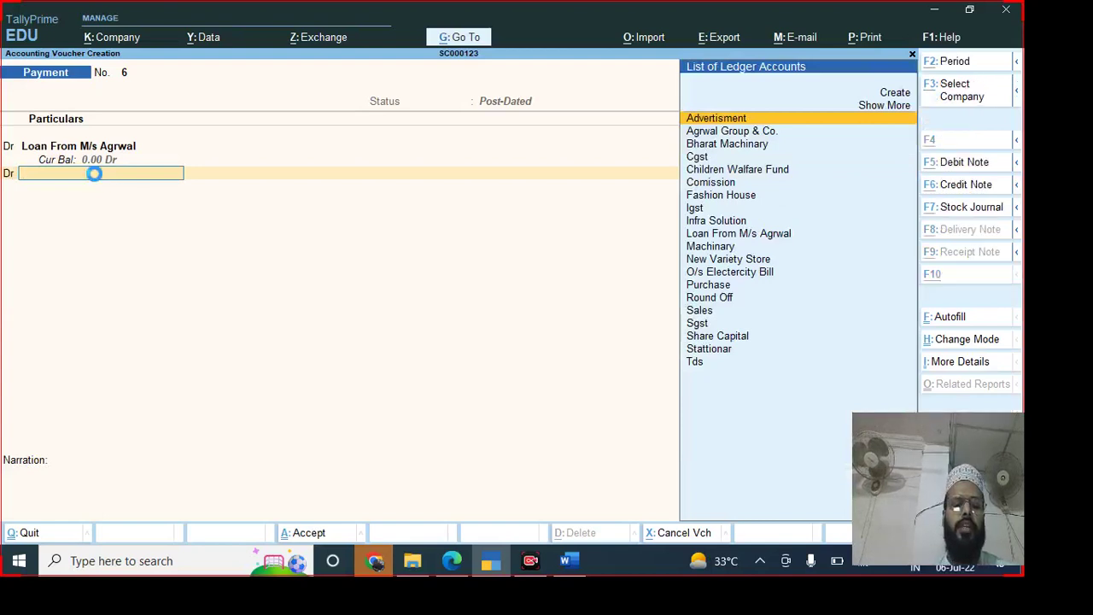
key(alt+c)
text(In)
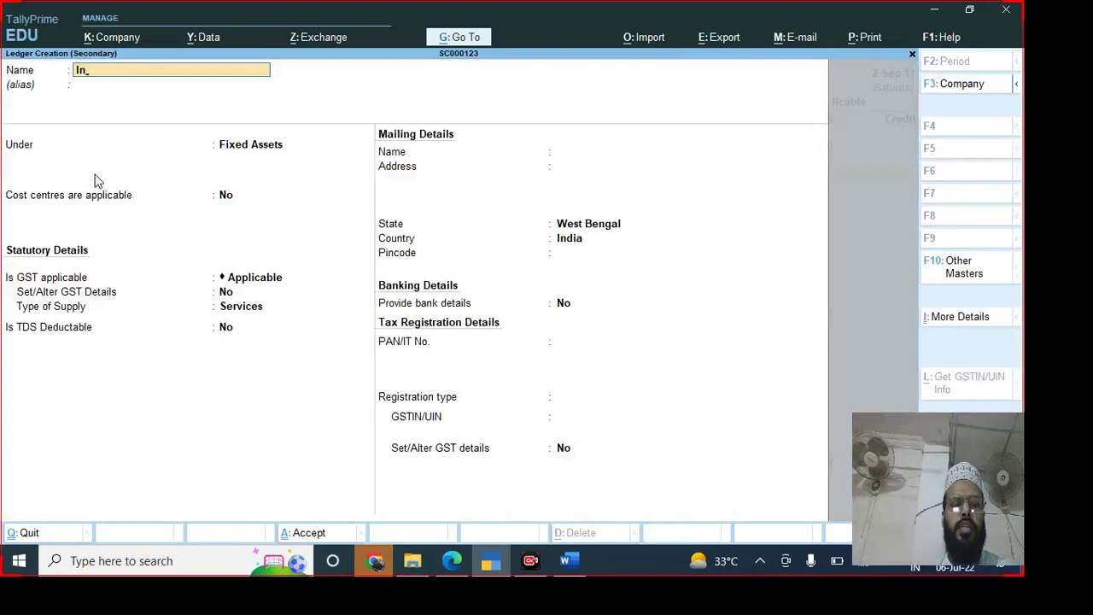
text(terest Paid)
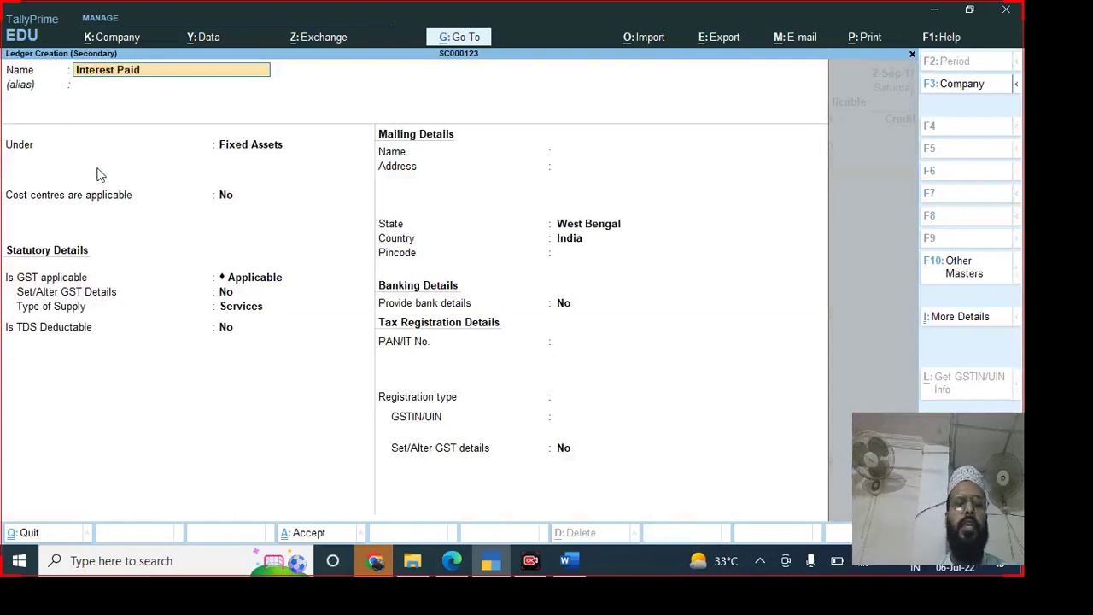
key(Return)
text(I)
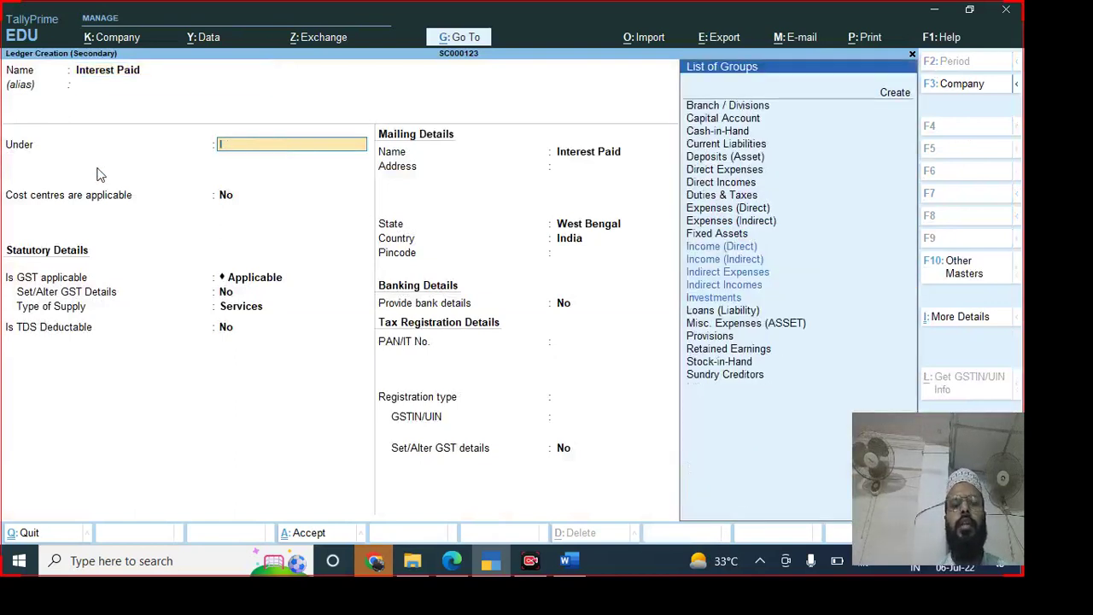
key(Down)
key(Down)
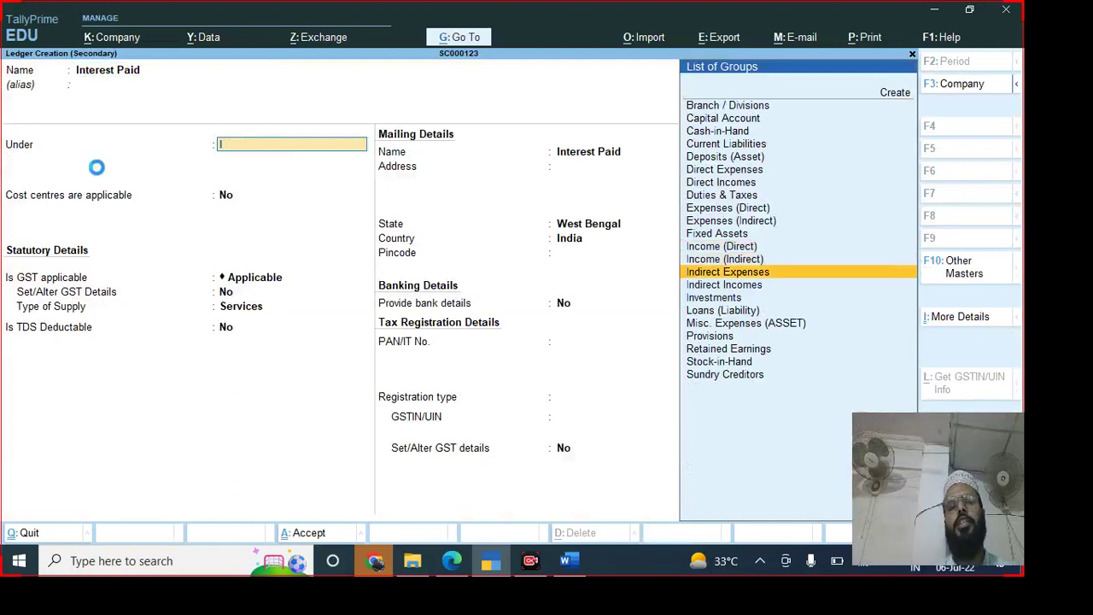
key(Return)
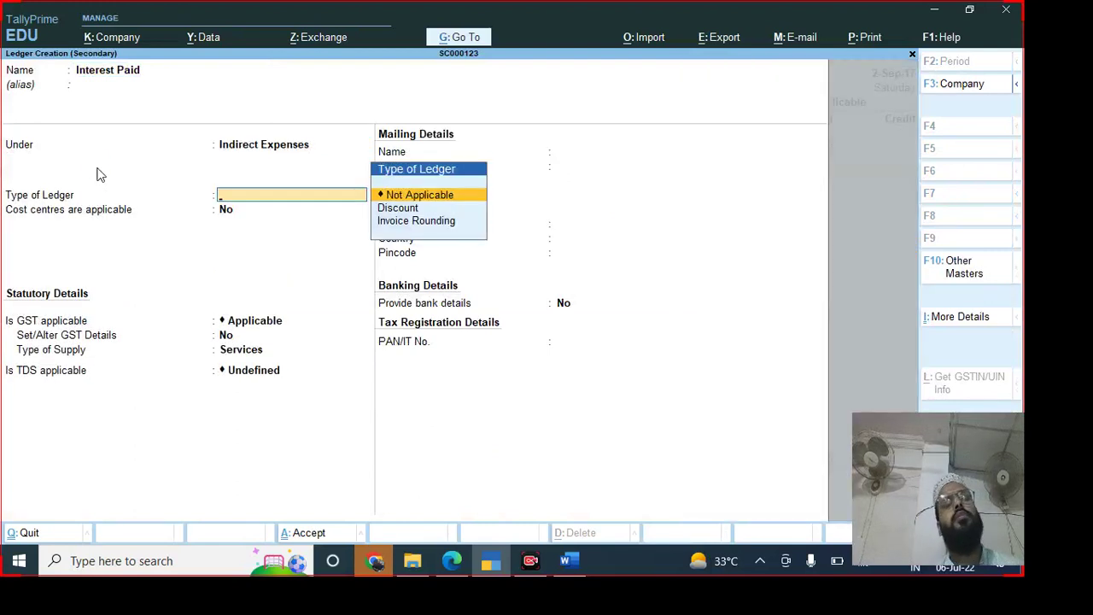
- Set the Interest Paid ledger's type, GST and TDS applicability to Not Applicable and save the ledger
key(Return)
key(Return)
key(Down)
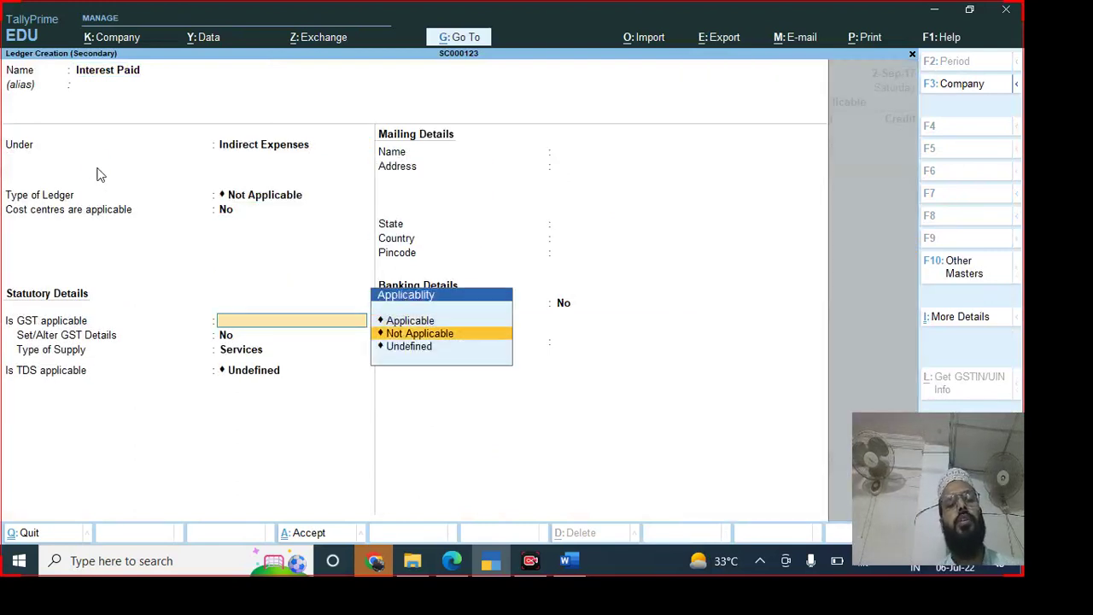
key(Return)
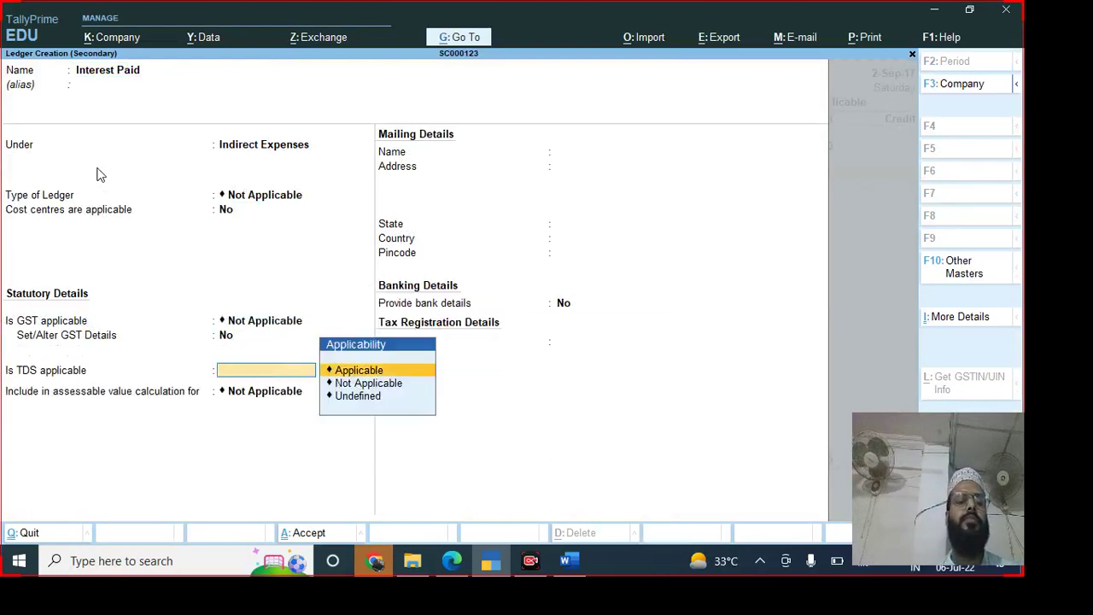
key(Down)
key(Return)
key(ctrl)
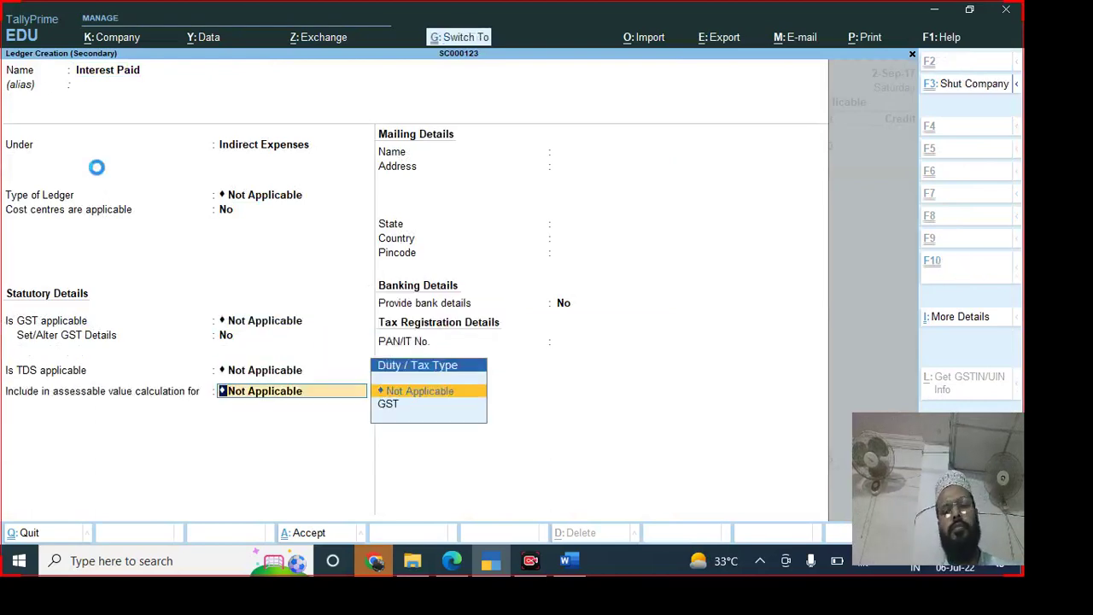
key(ctrl+a)
key(Return)
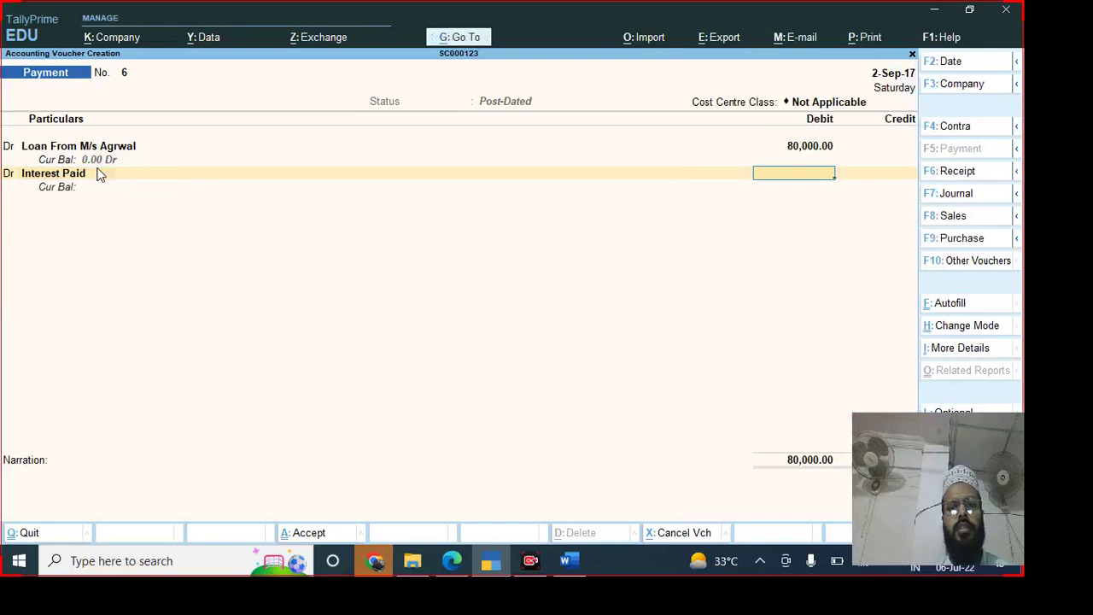
- Debit Interest Paid with 15,000 and credit Axis Bank with 95,000
text(15,000)
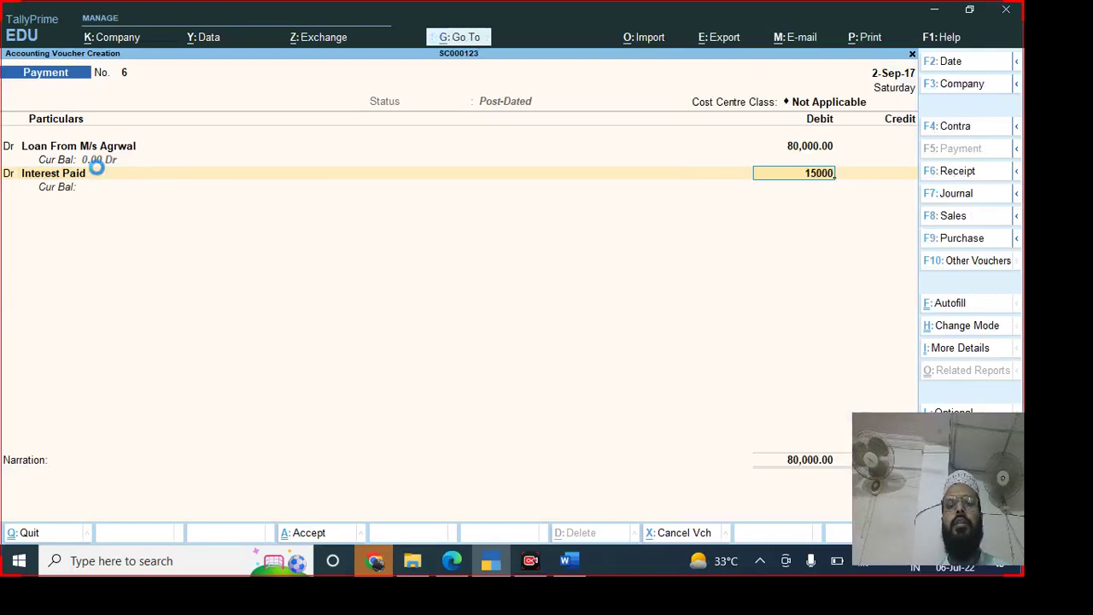
key(Return)
key(Return)
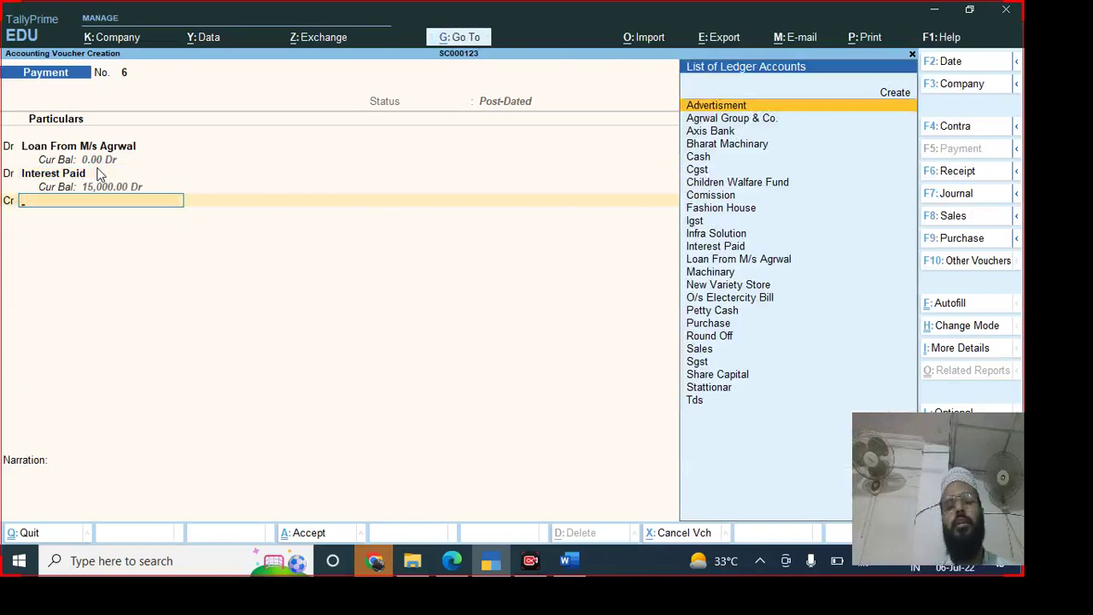
text(Axi)
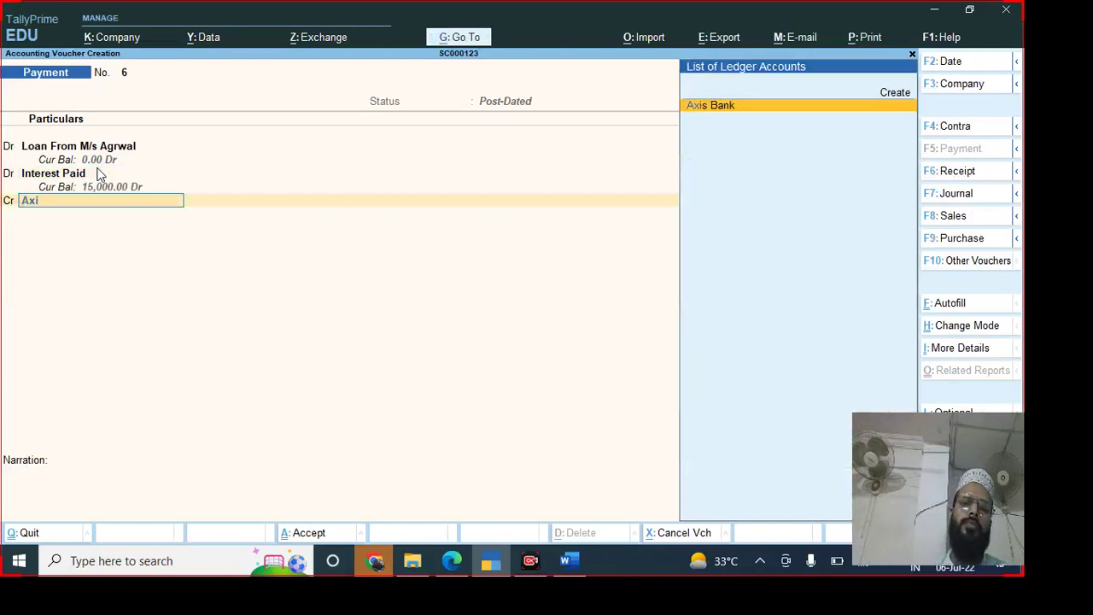
key(Return)
key(Return)
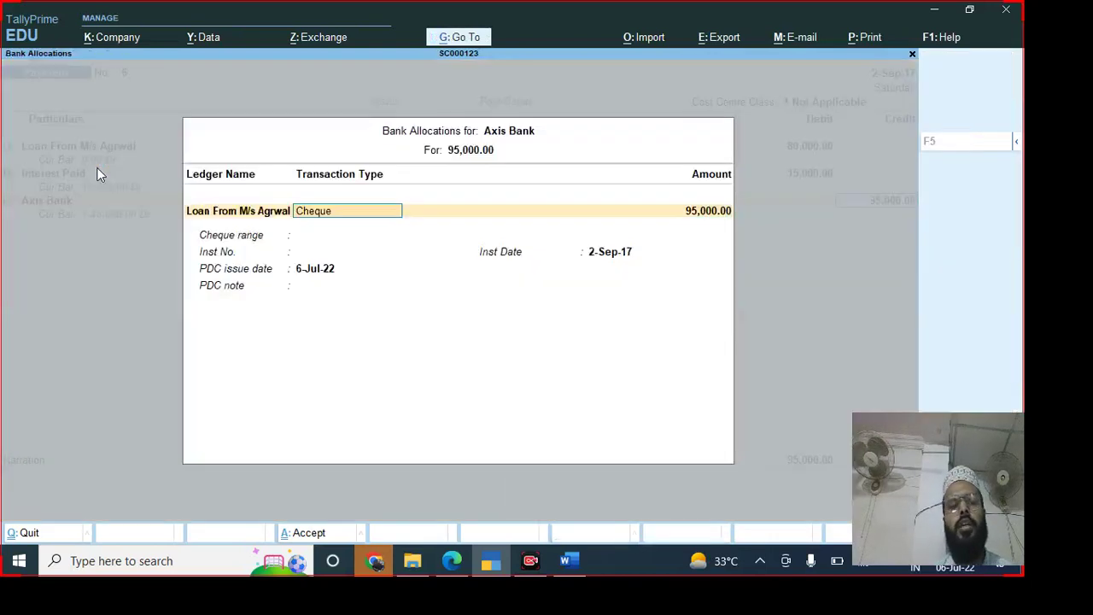
- Allocate the bank payment to a cheque with range Not Applicable, instrument number 452627 and instrument date 2-Sep-17
key(Return)
key(Return)
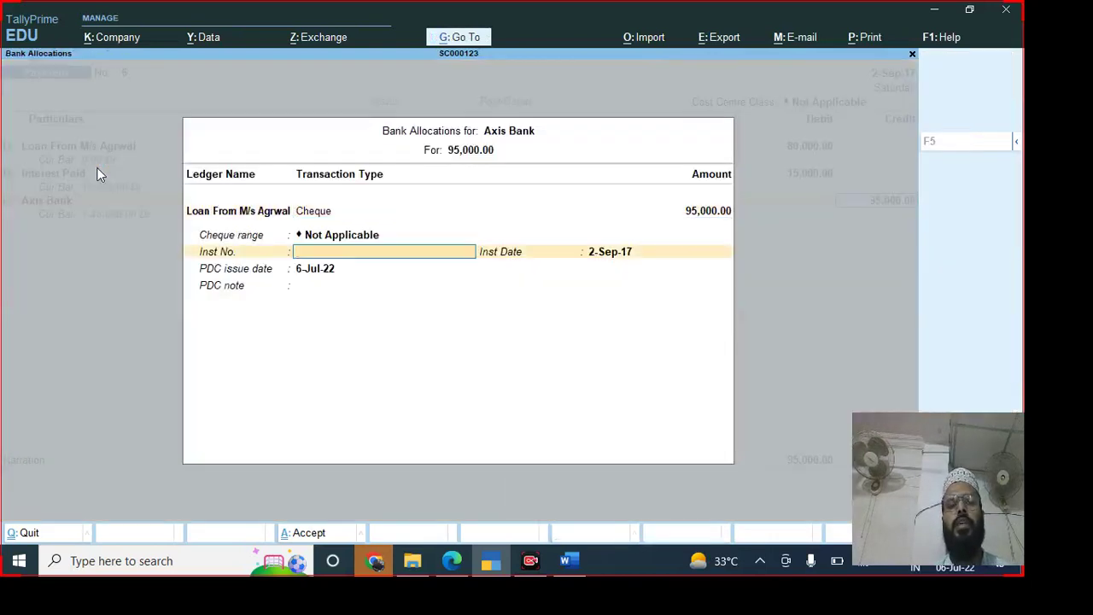
text(45)
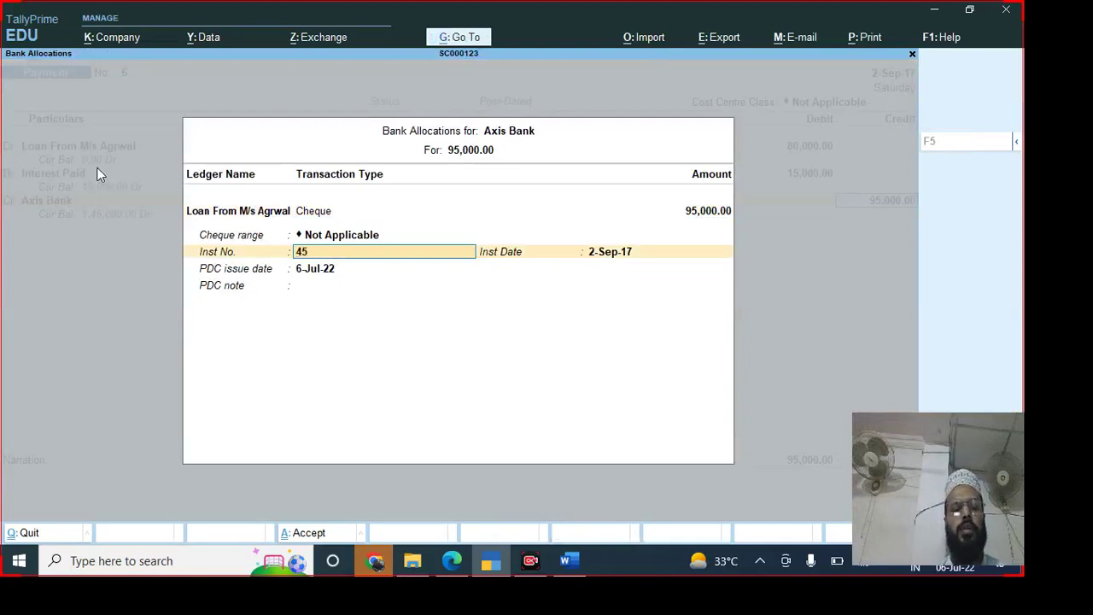
text(2627)
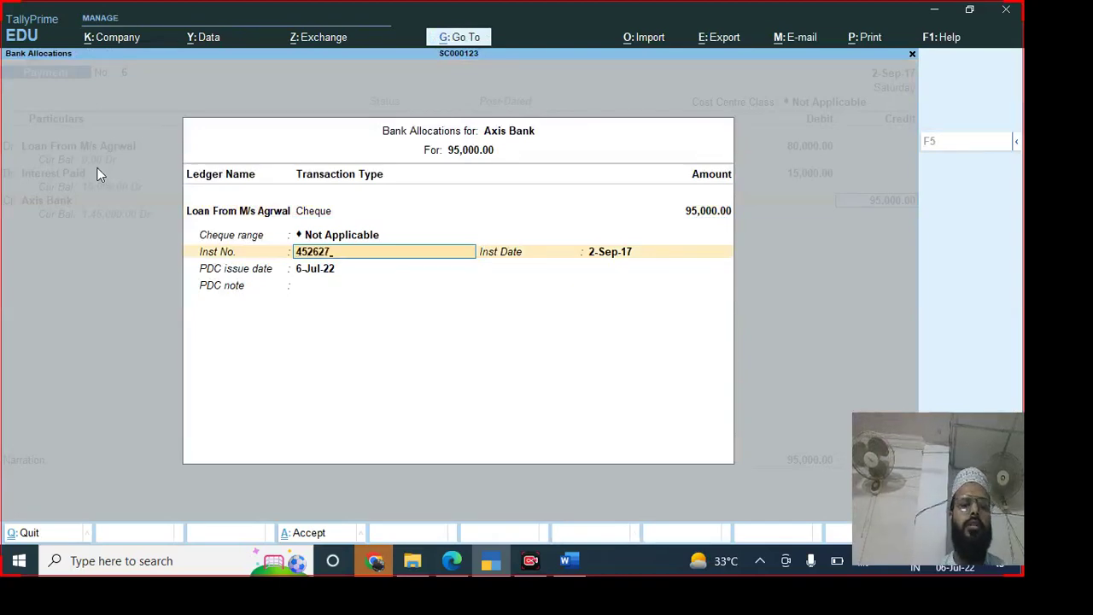
key(Return)
key(Return)
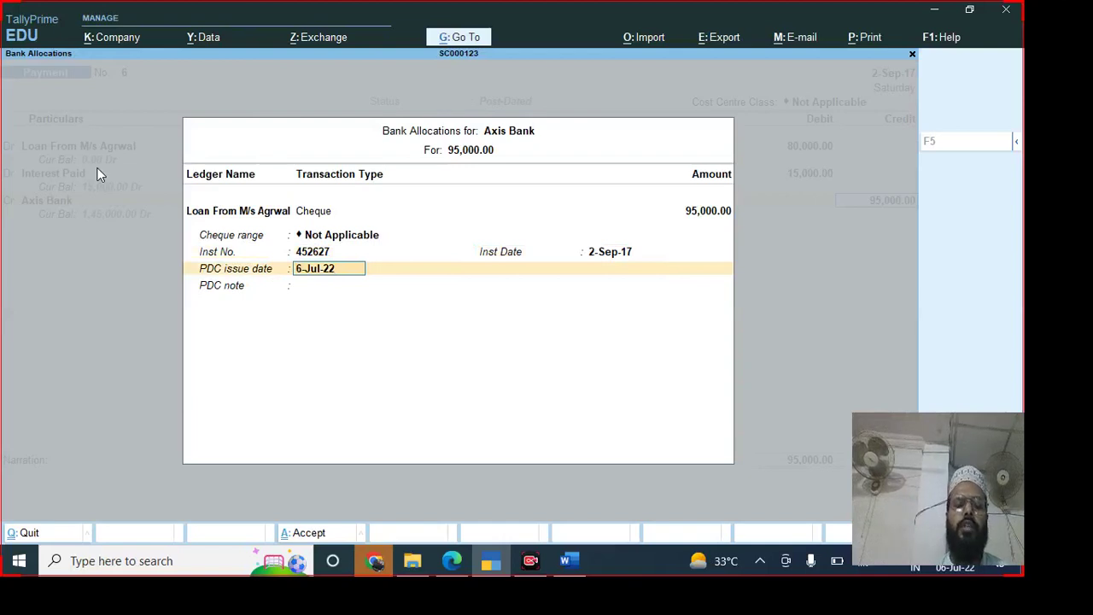
- Set the PDC issue date to 1-Oct-17, accept the bank allocation and save the payment voucher without a narration
text(1-10)
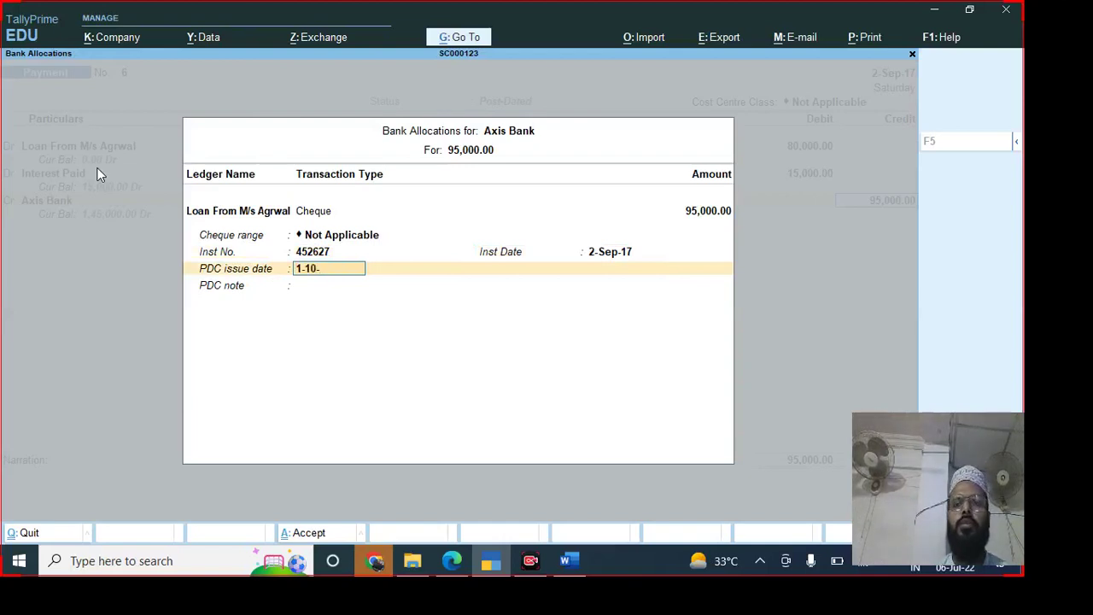
text(-17)
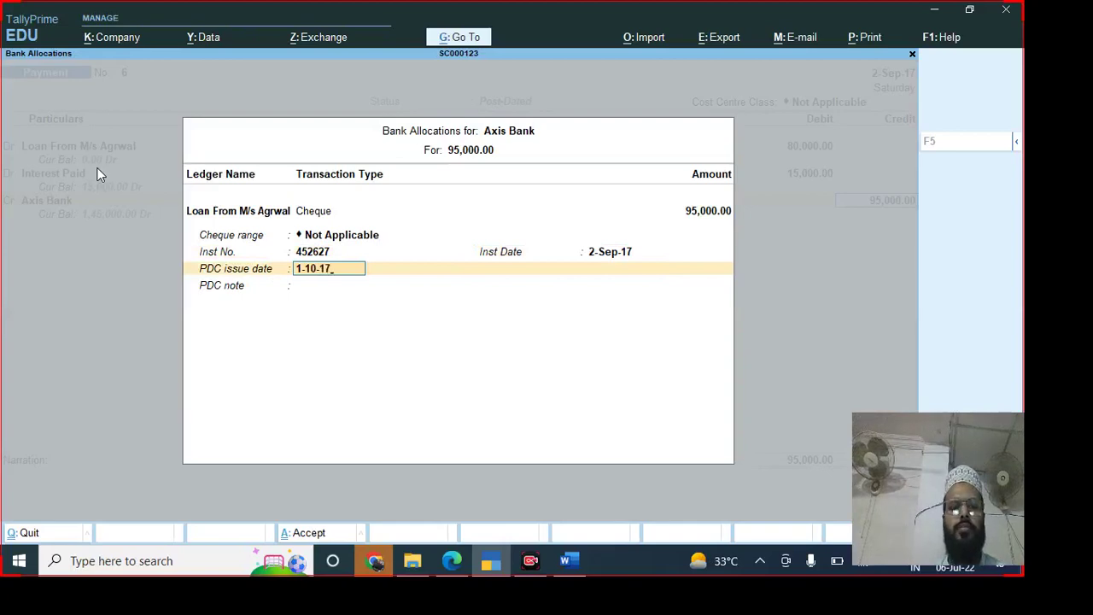
key(Return)
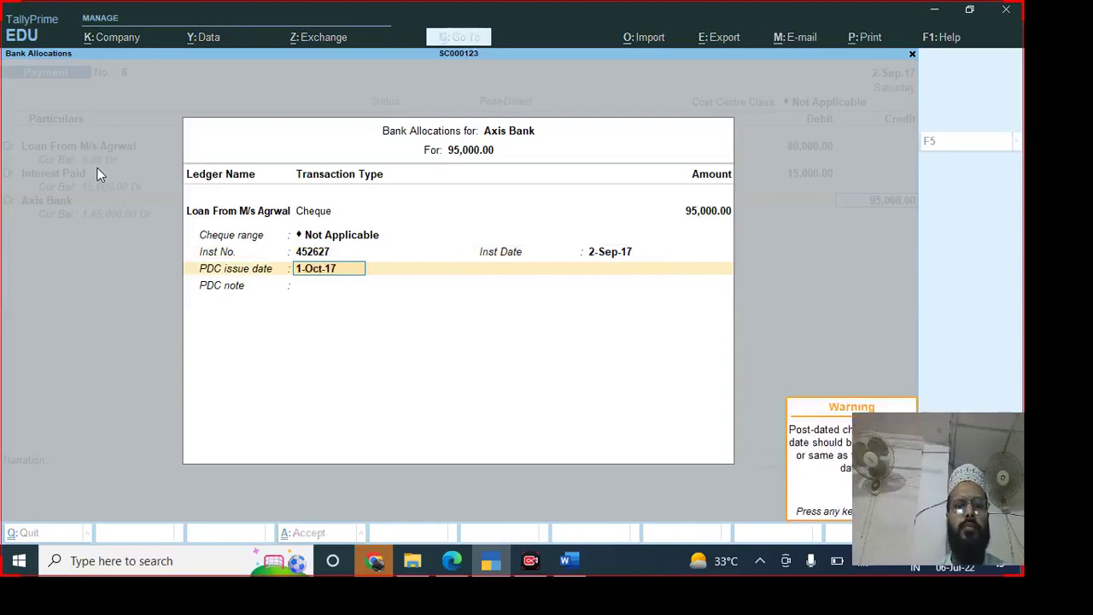
key(Return)
key(Return)
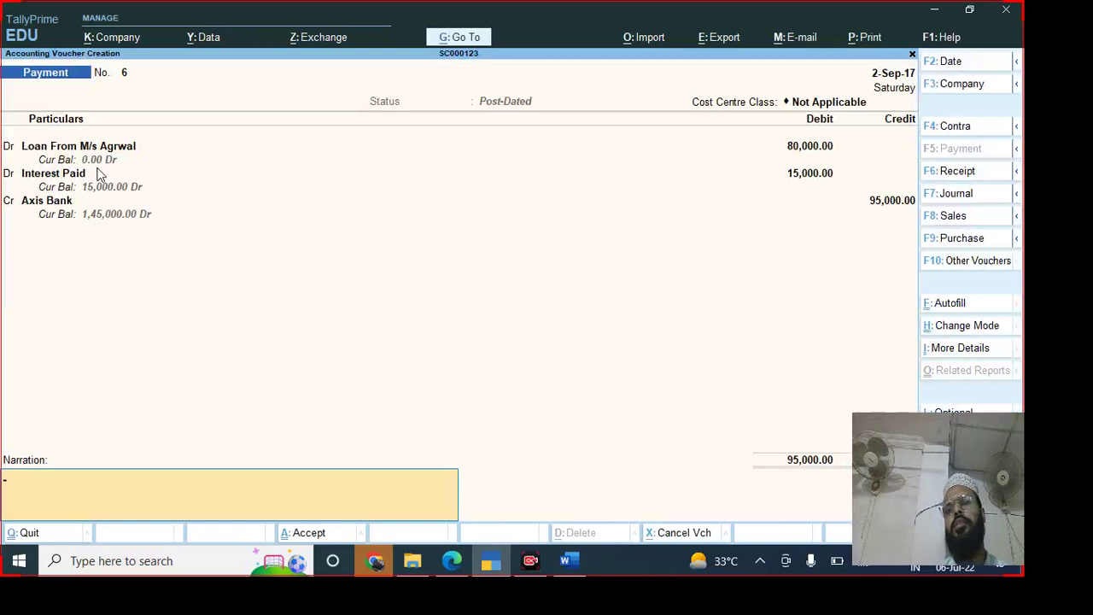
key(Return)
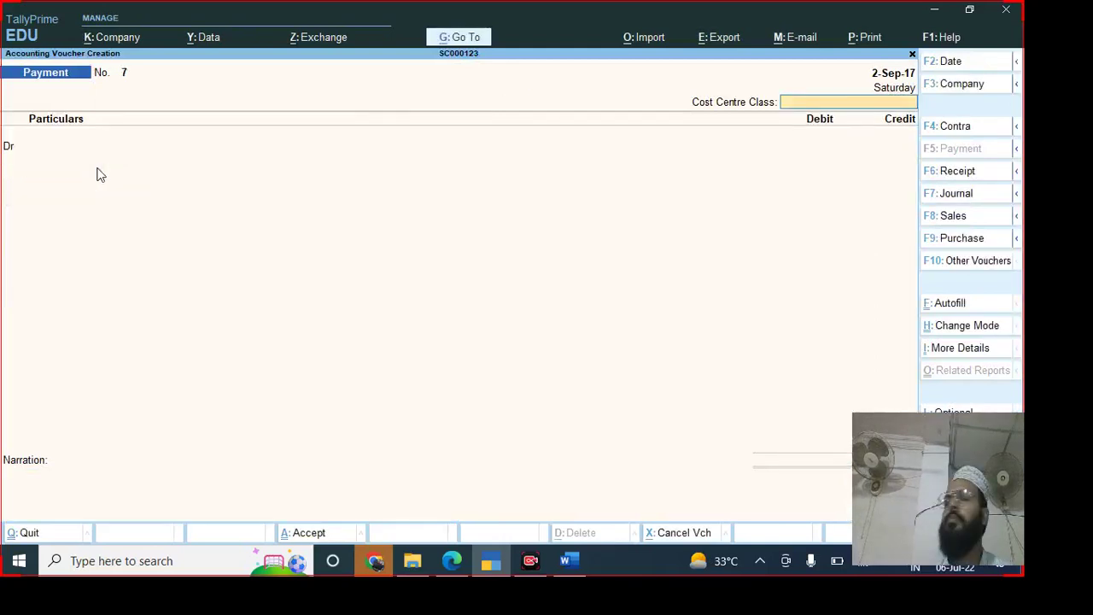
- Check question 14 in Word, then switch to File Explorer and copy the path of the set 1 folder
key(alt+Tab)
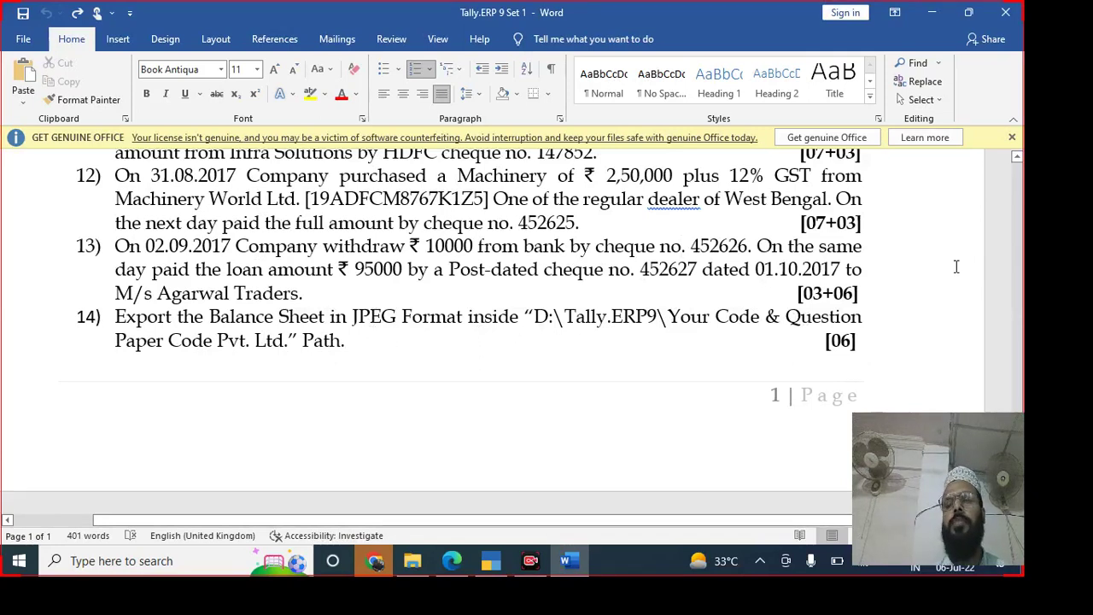
click(934, 11)
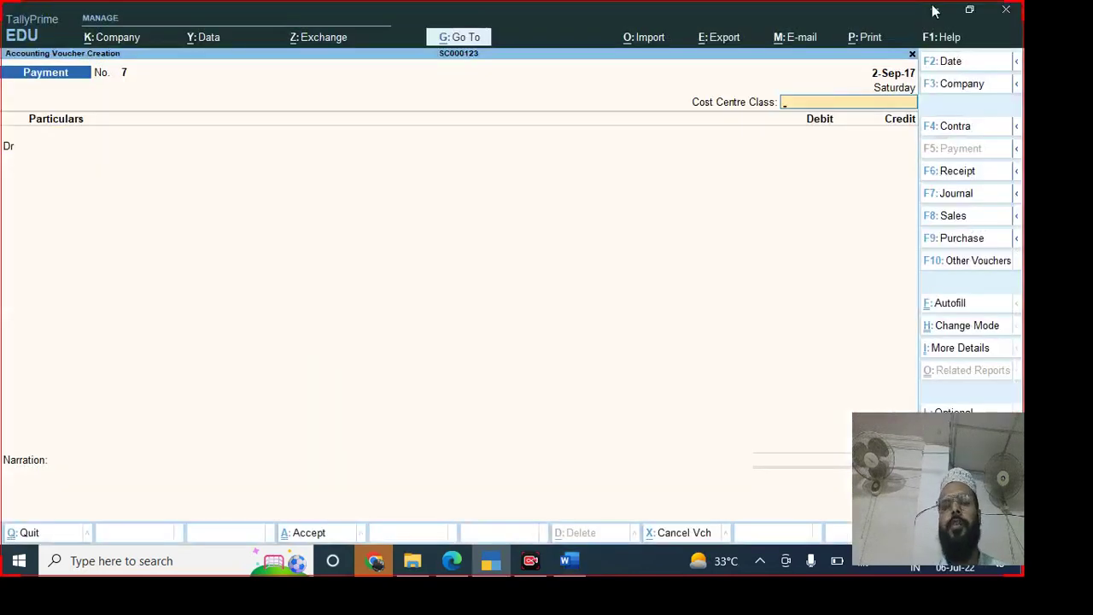
click(452, 560)
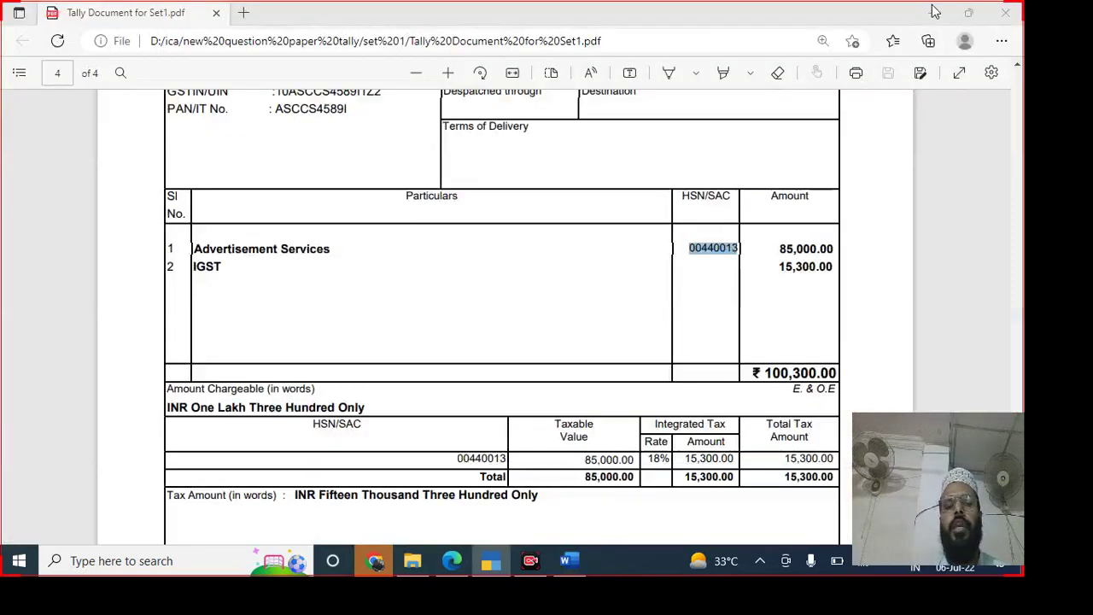
click(412, 564)
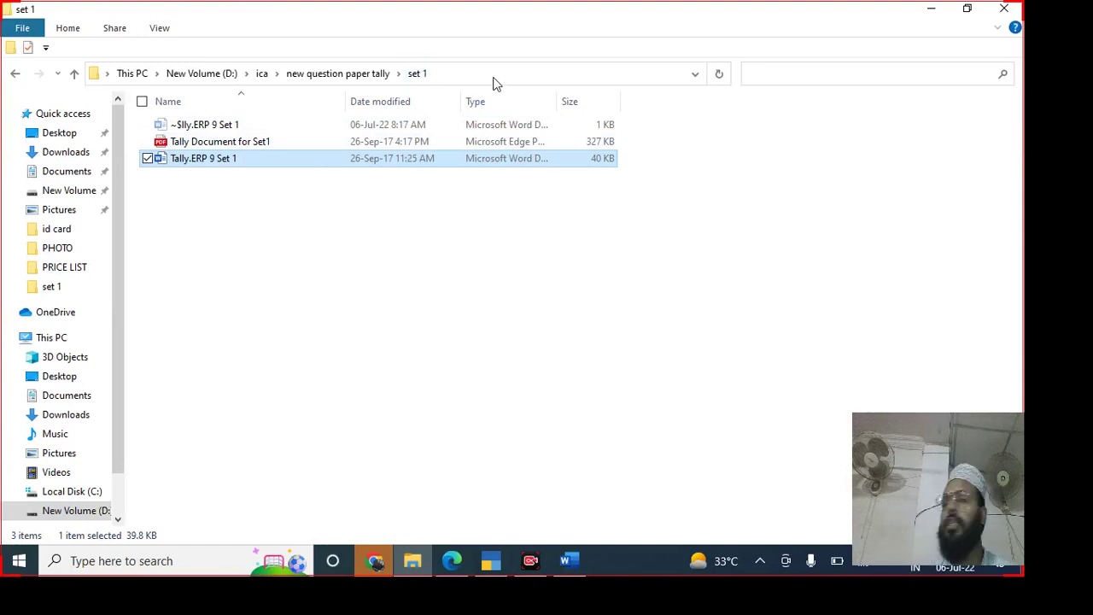
click(435, 76)
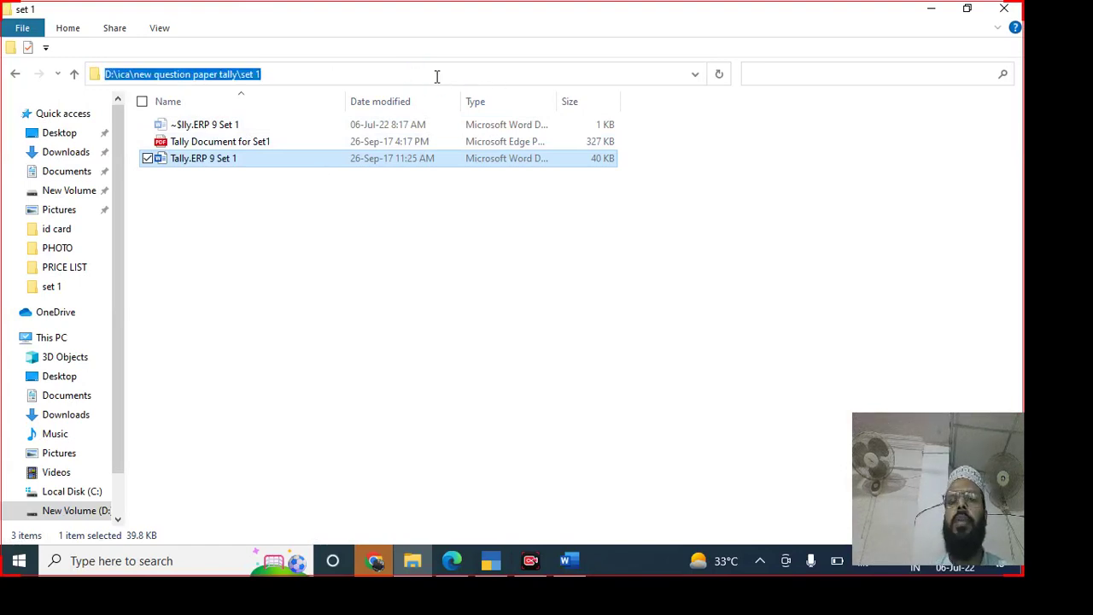
right_click(234, 73)
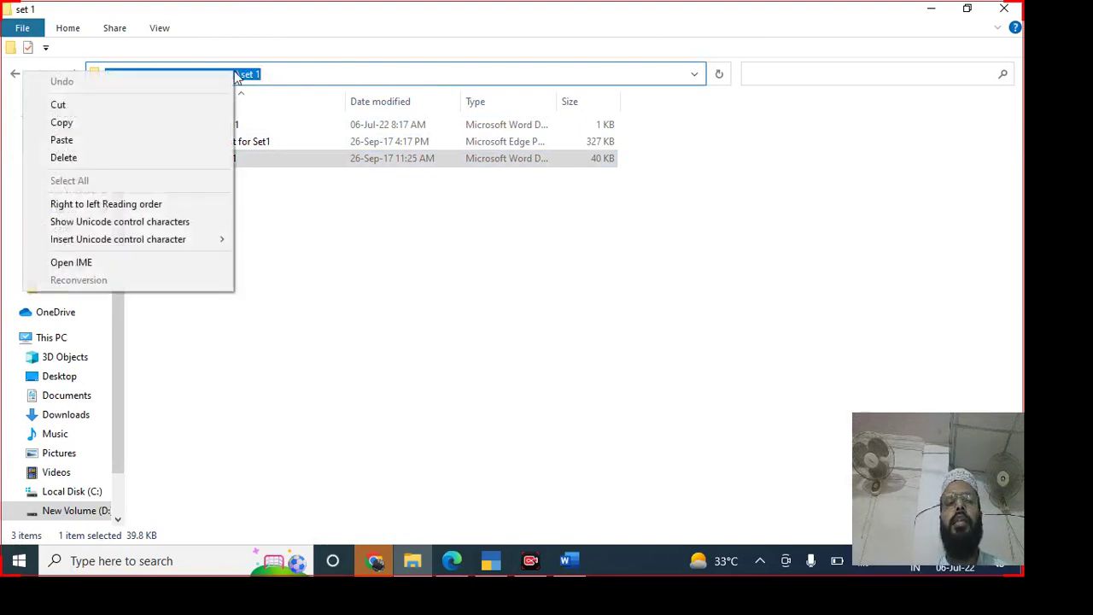
click(127, 117)
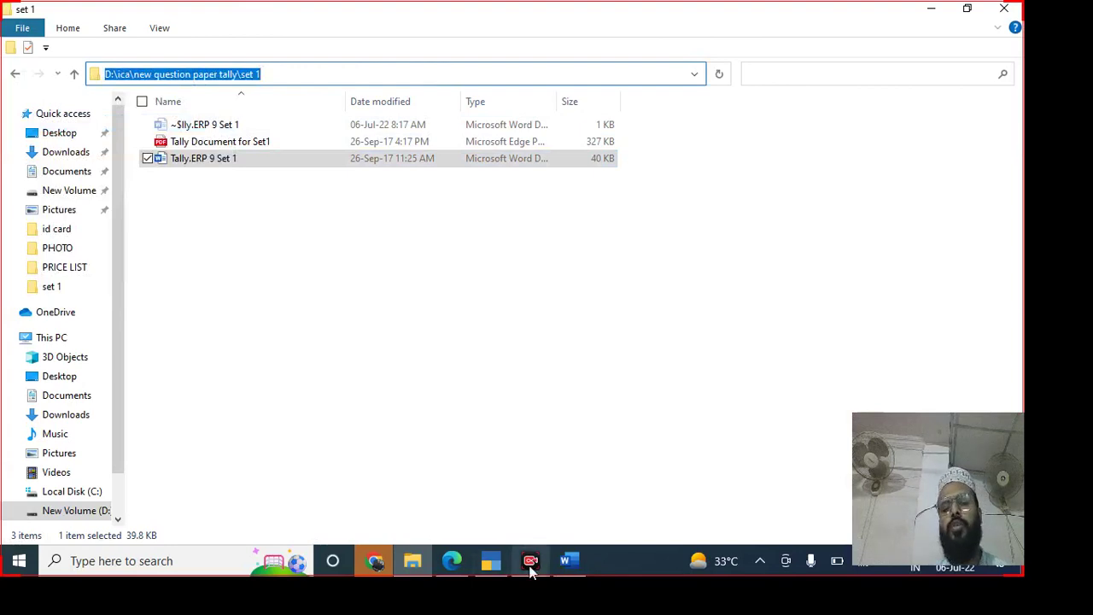
- Return to TallyPrime and quit the blank Payment voucher to the Gateway of Tally
click(491, 561)
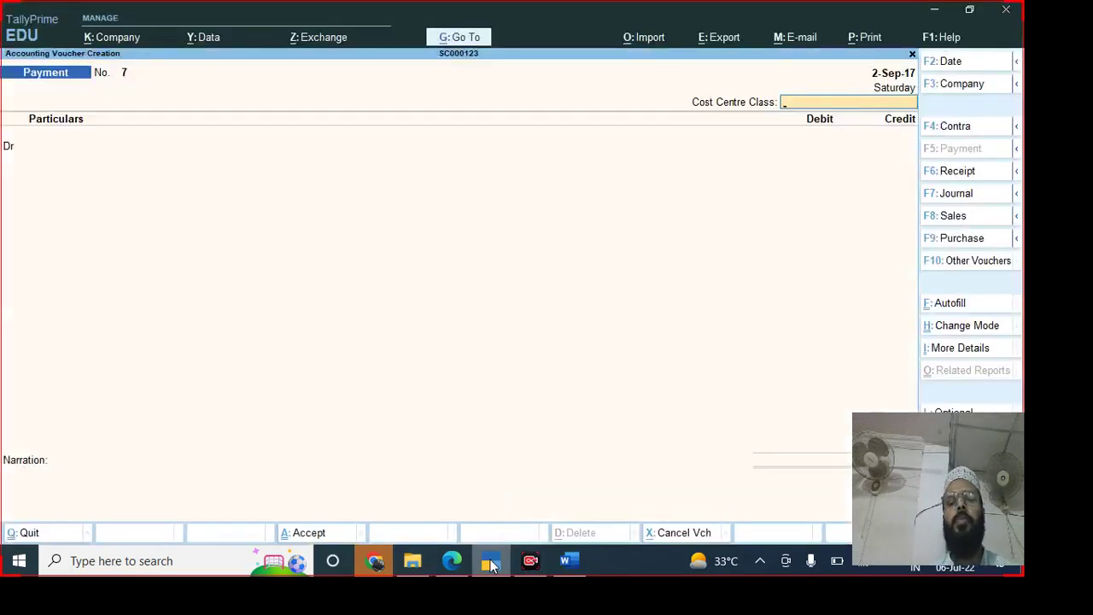
key(Escape)
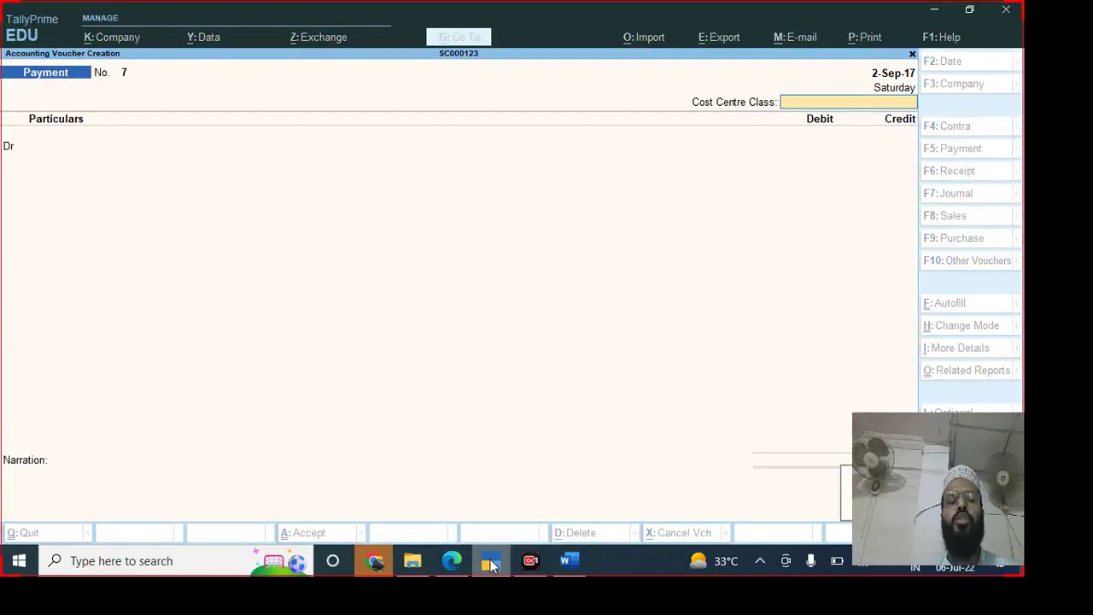
key(y)
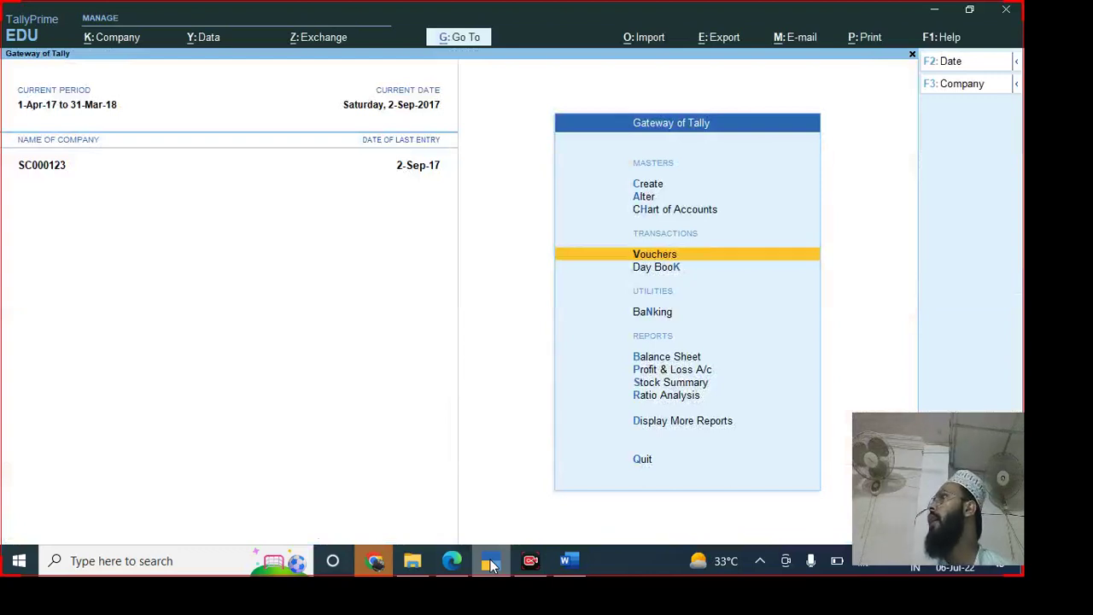
- Open the Balance Sheet report and expand it to the detailed view
key(Down)
key(Down)
key(Down)
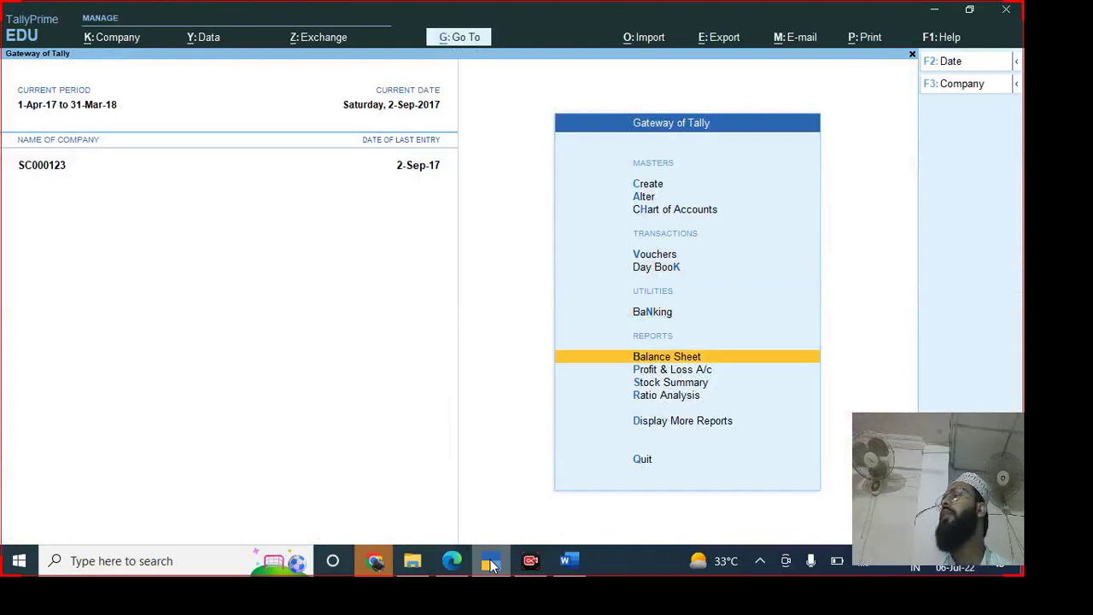
key(Return)
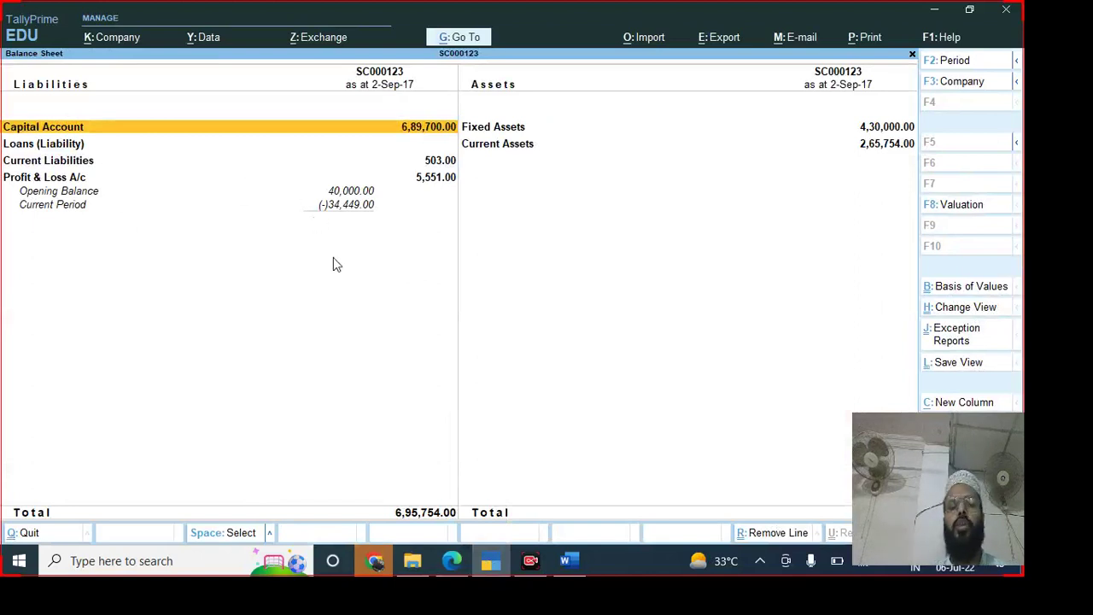
key(alt)
key(alt+F5)
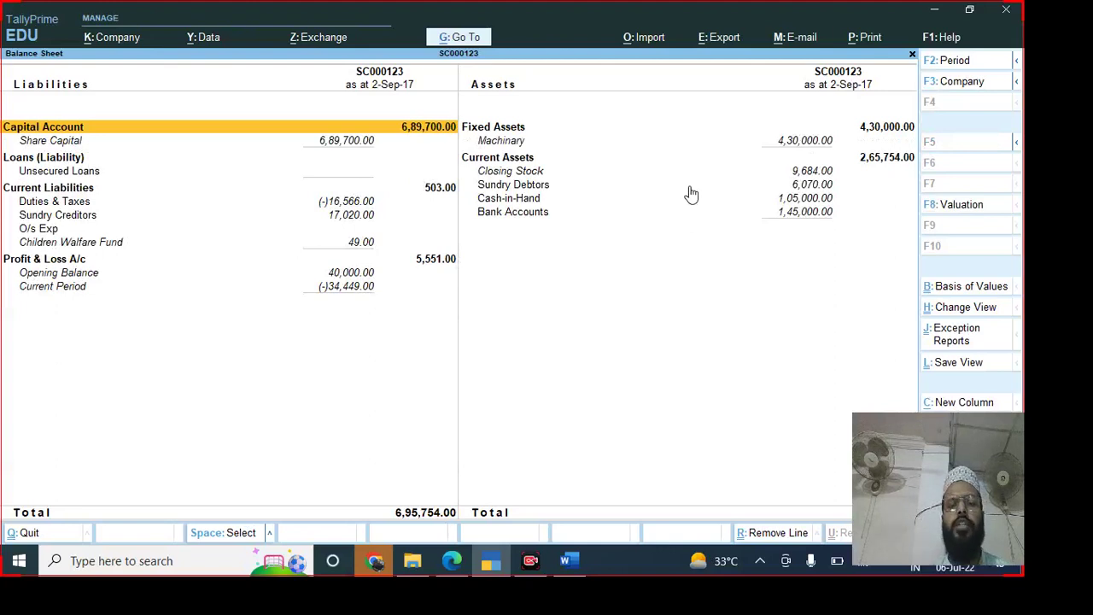
key(alt+e)
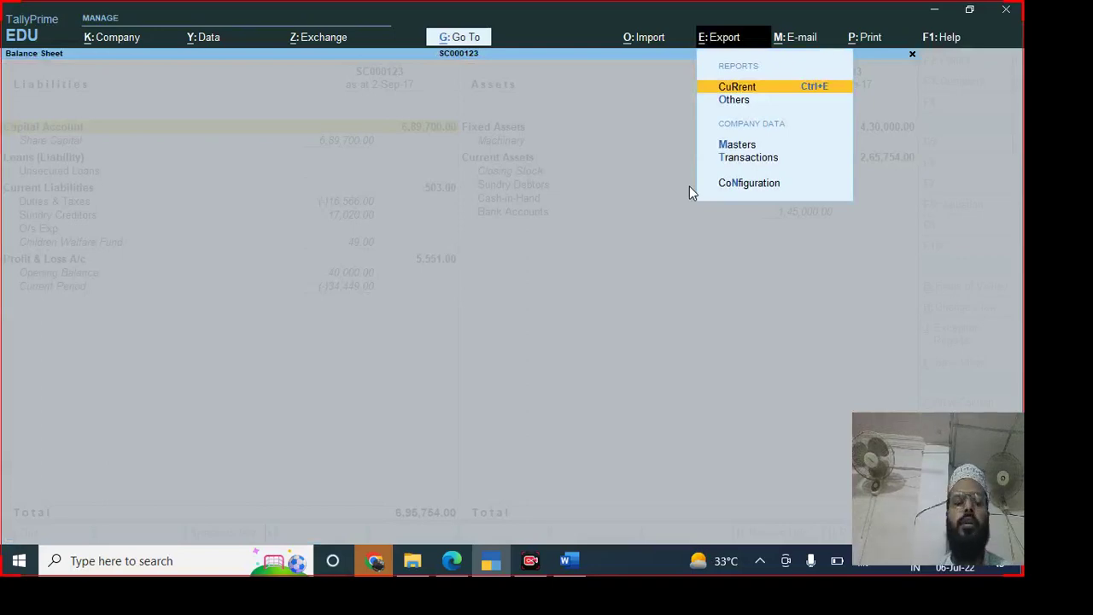
key(Escape)
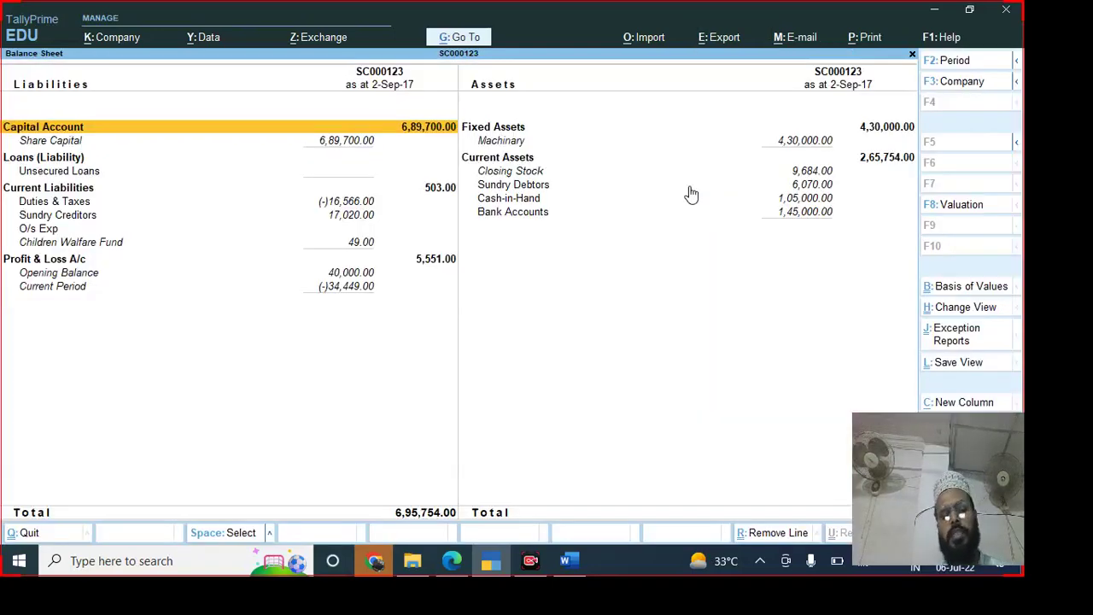
key(ctrl)
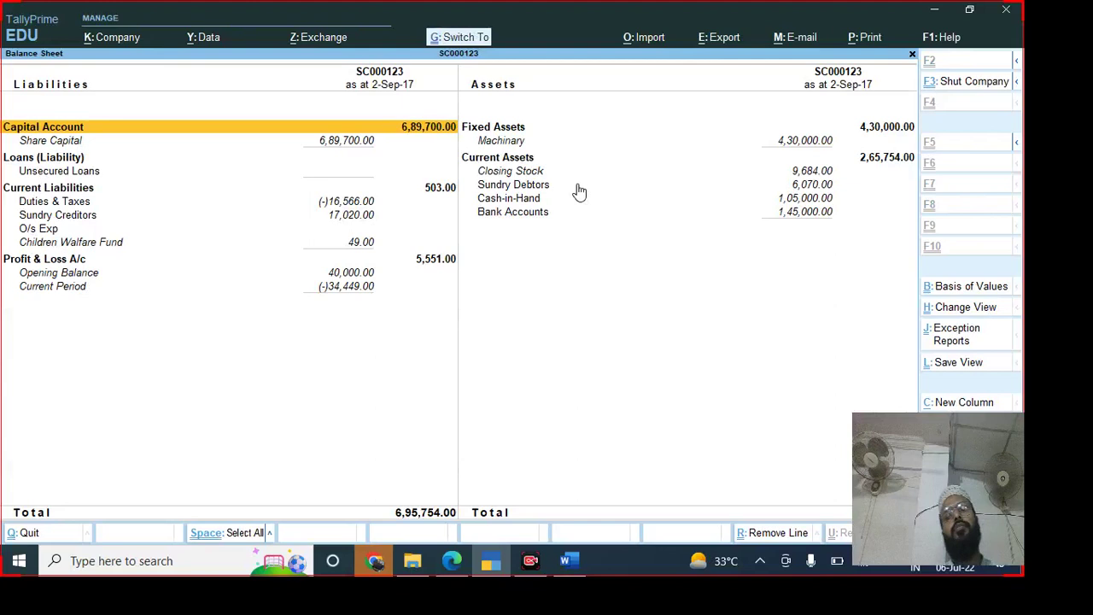
key(alt+e)
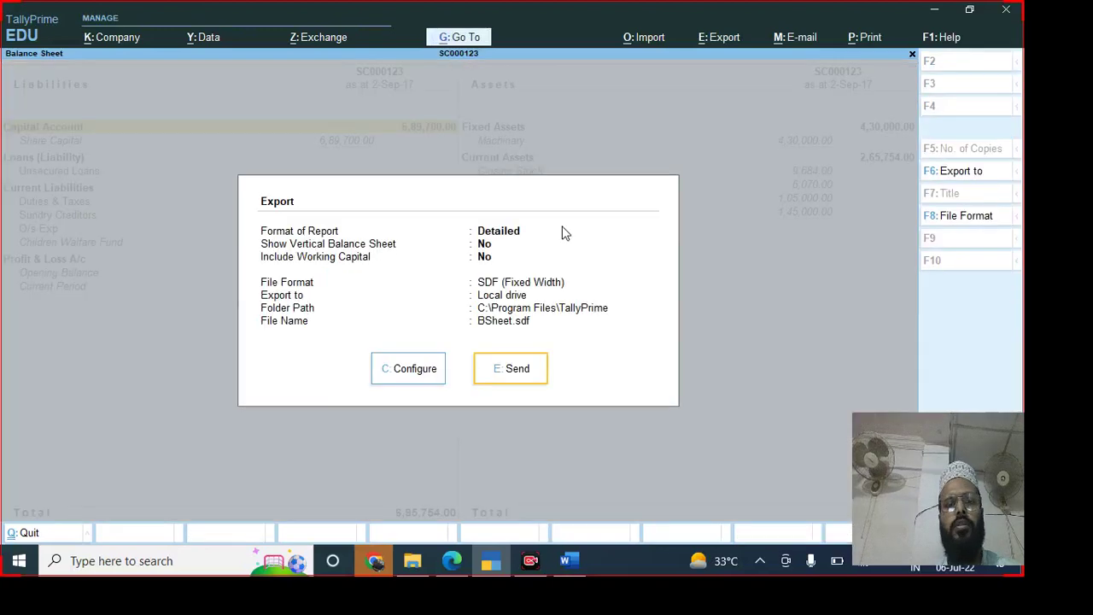
key(Escape)
- Open the Balance Sheet's export configuration and set the file format to JPEG (Image)
key(alt+e)
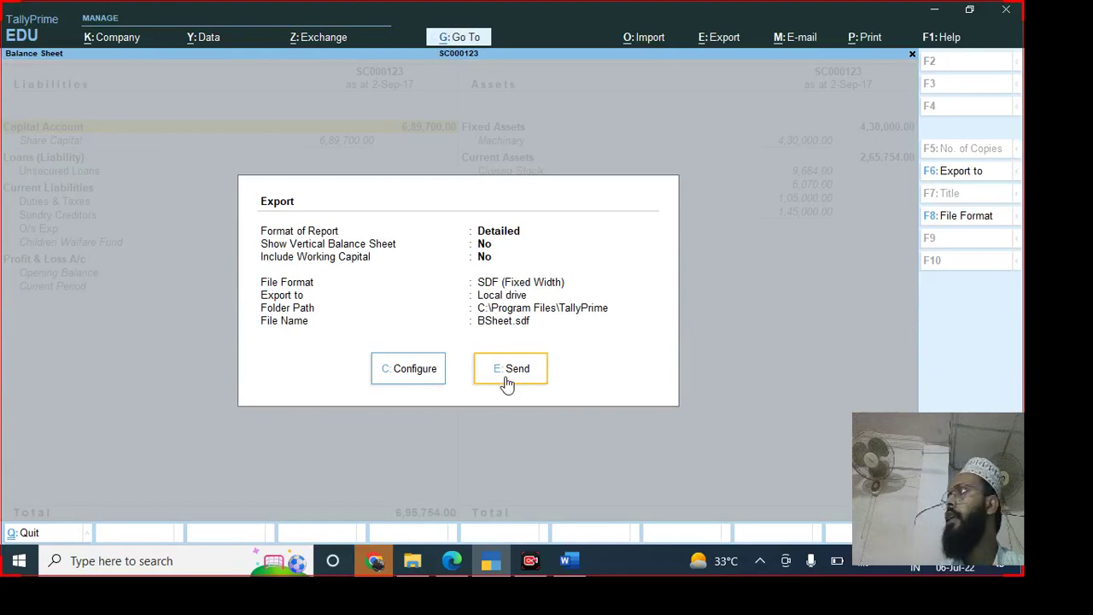
click(424, 370)
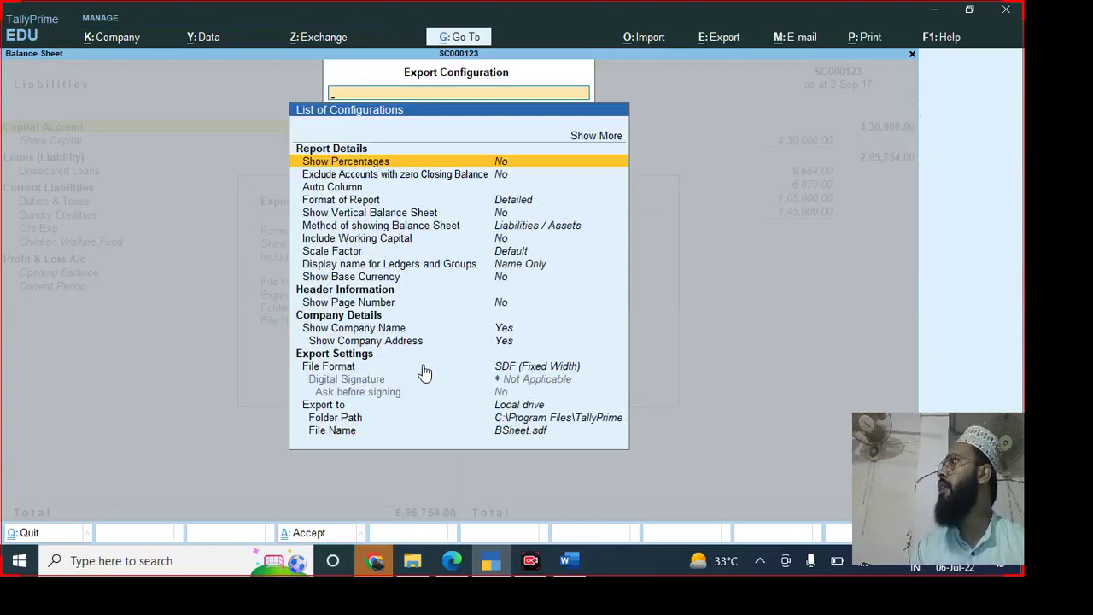
key(Down)
key(Down)
key(Down)
key(Down)
key(Down)
key(Down)
key(Down)
key(Down)
key(Down)
key(Down)
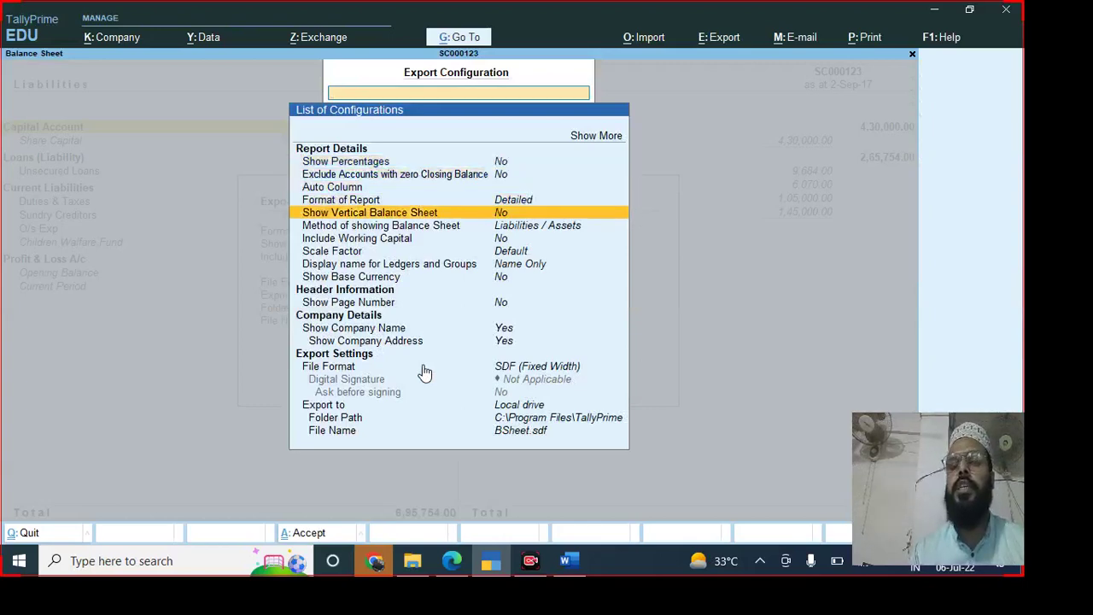
key(Down)
key(Down)
key(Down)
key(Down)
key(Down)
key(Down)
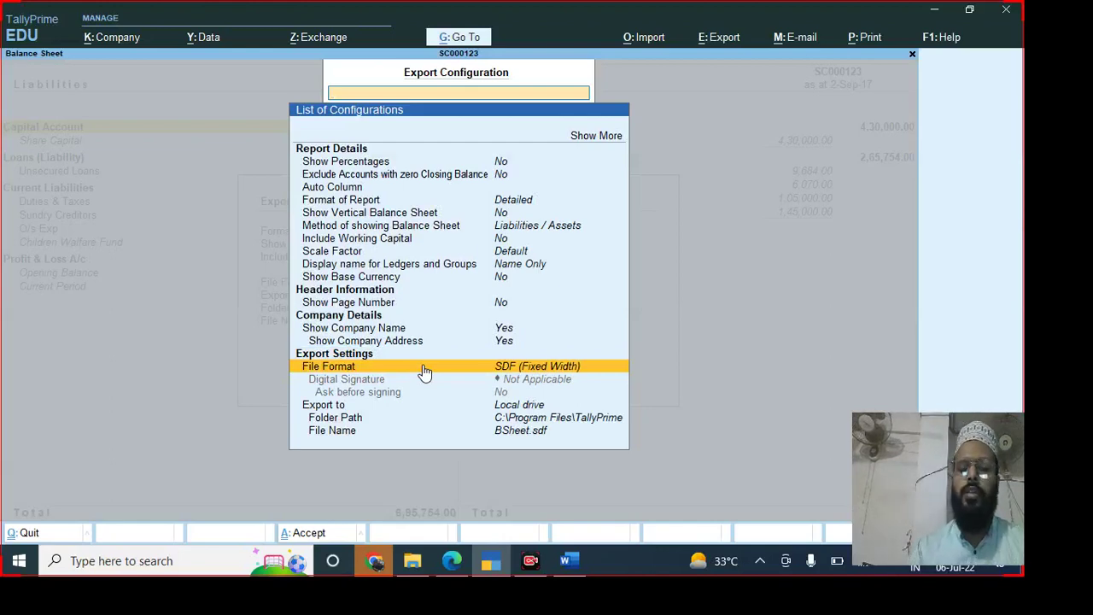
click(424, 372)
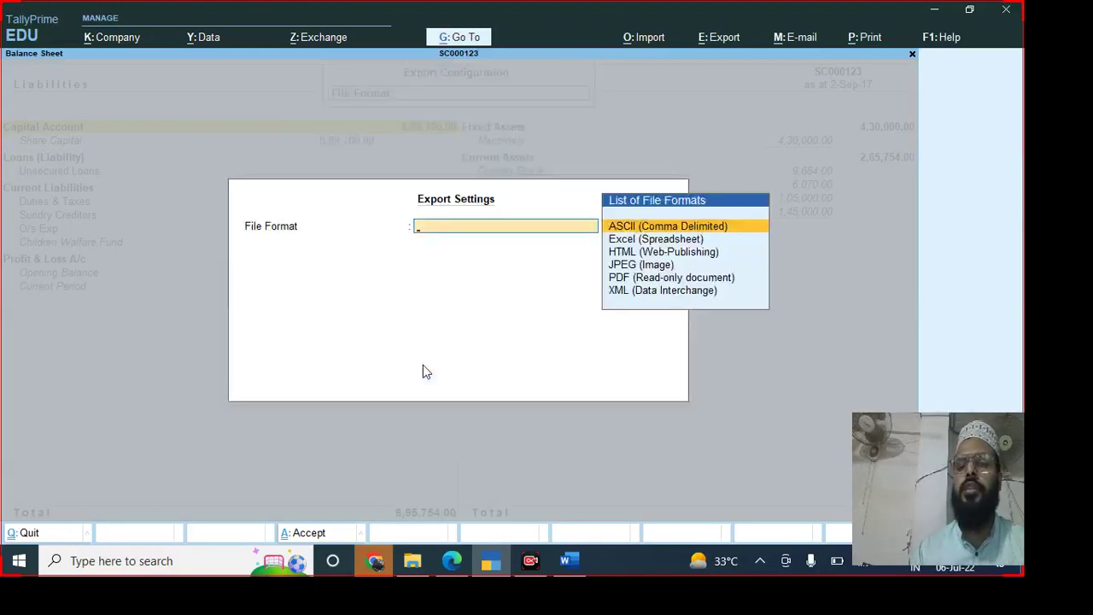
key(Down)
key(Down)
key(Down)
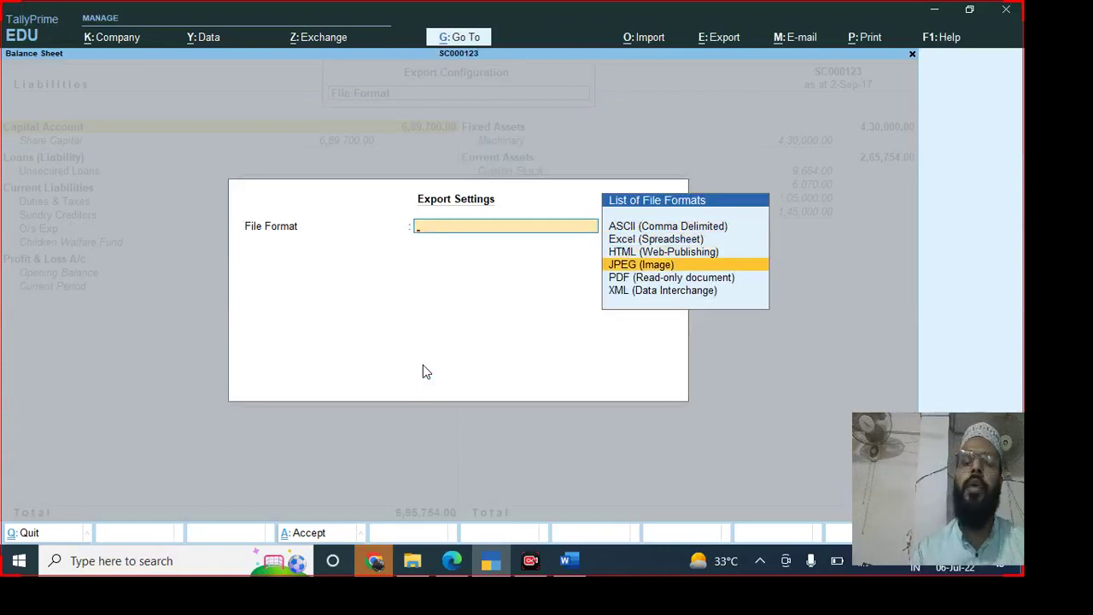
key(Return)
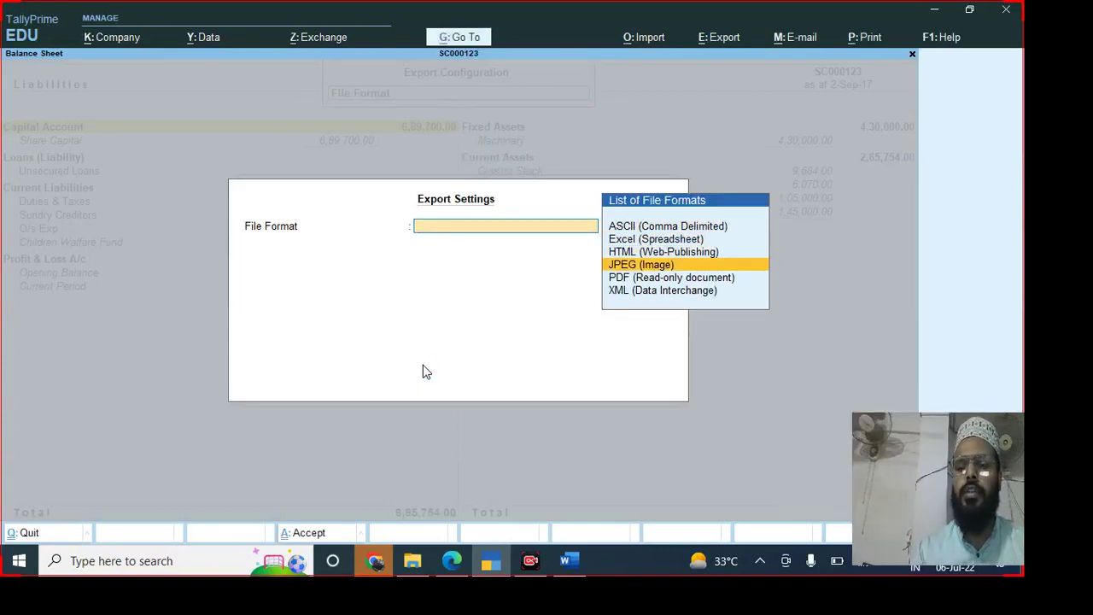
key(Return)
- Set the export folder path to the copied D:\ica\new question paper tally\set 1 and accept the export configuration
key(Down)
key(Down)
key(Down)
key(Down)
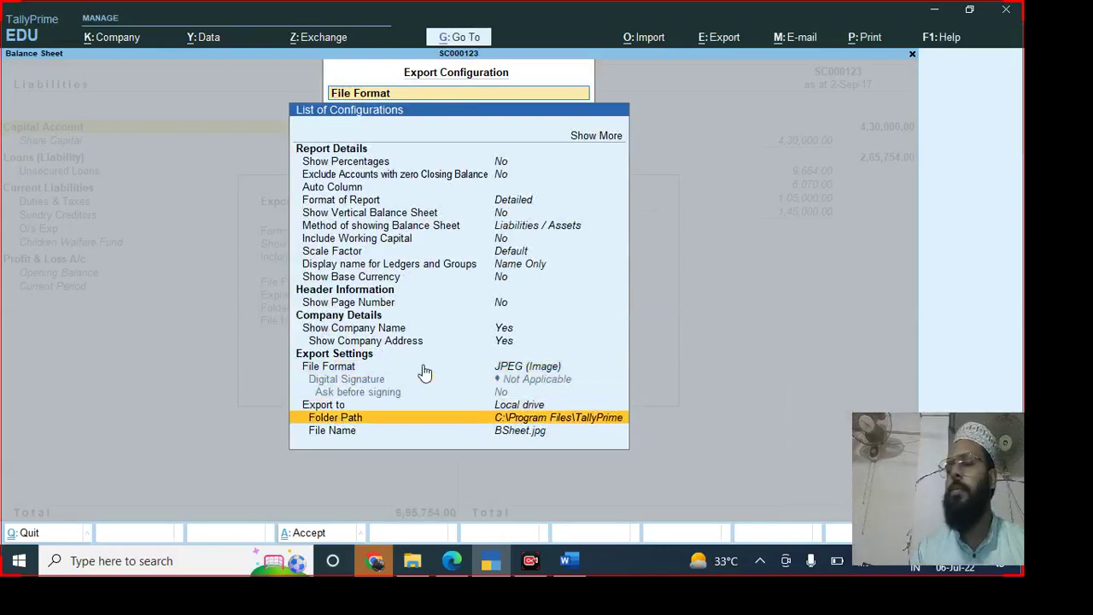
click(526, 420)
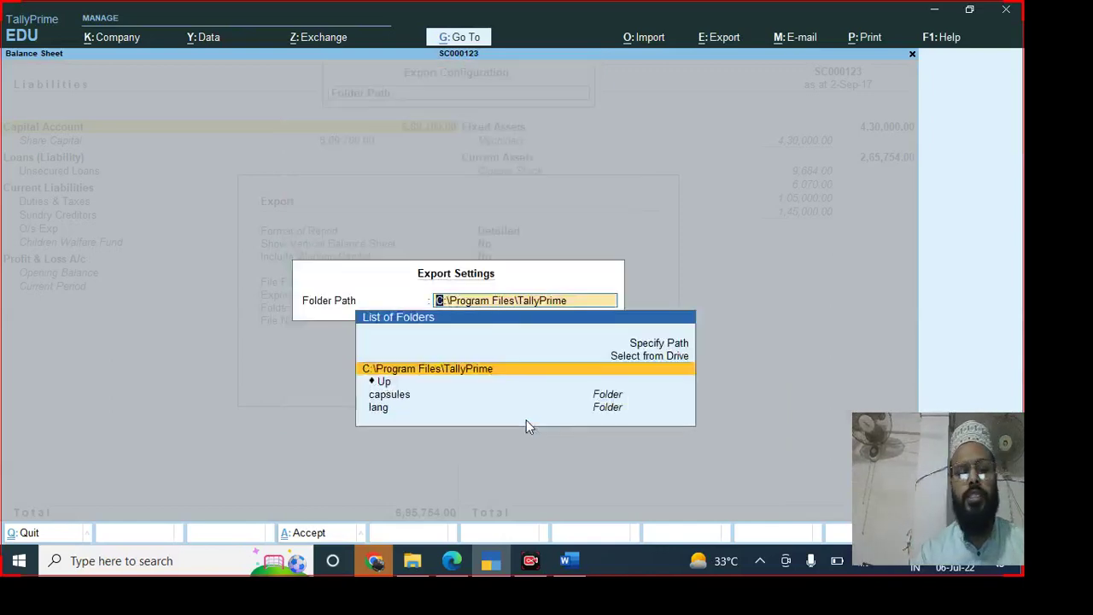
key(BackSpace)
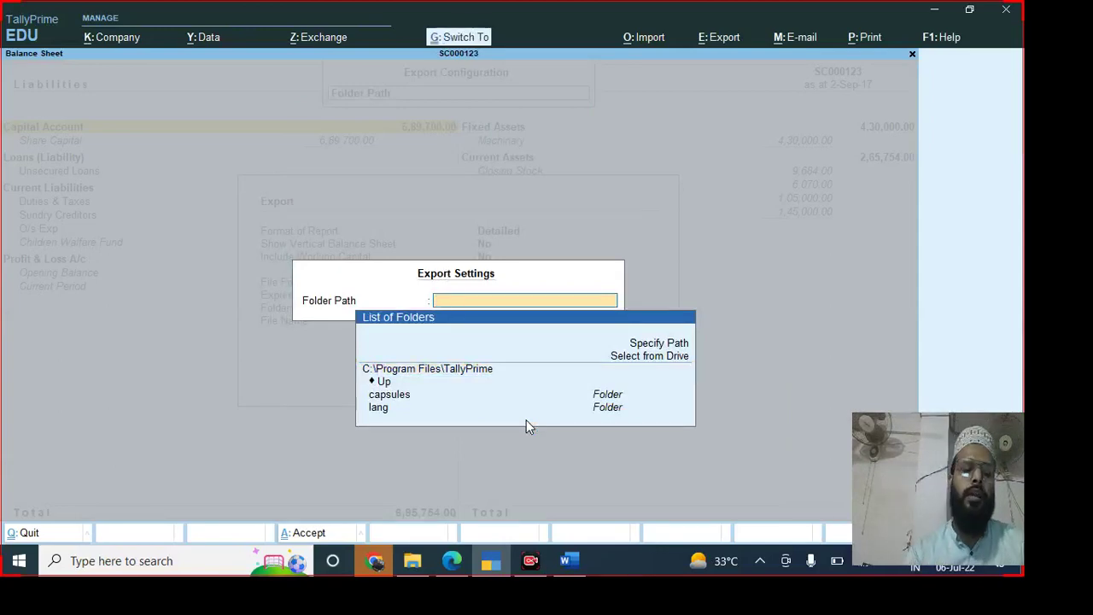
key(ctrl+alt+v)
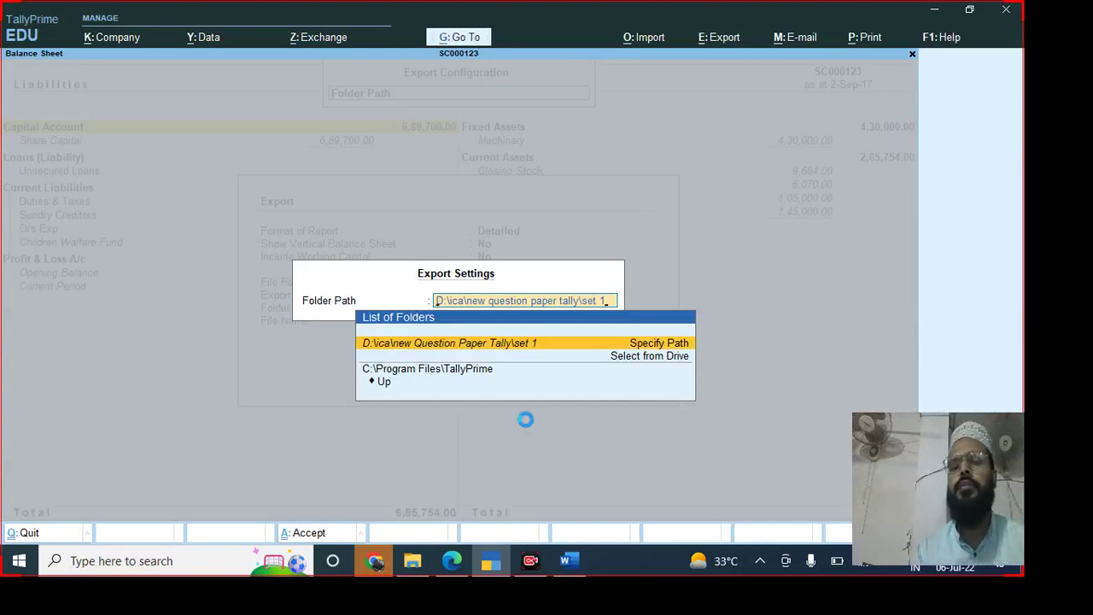
key(Return)
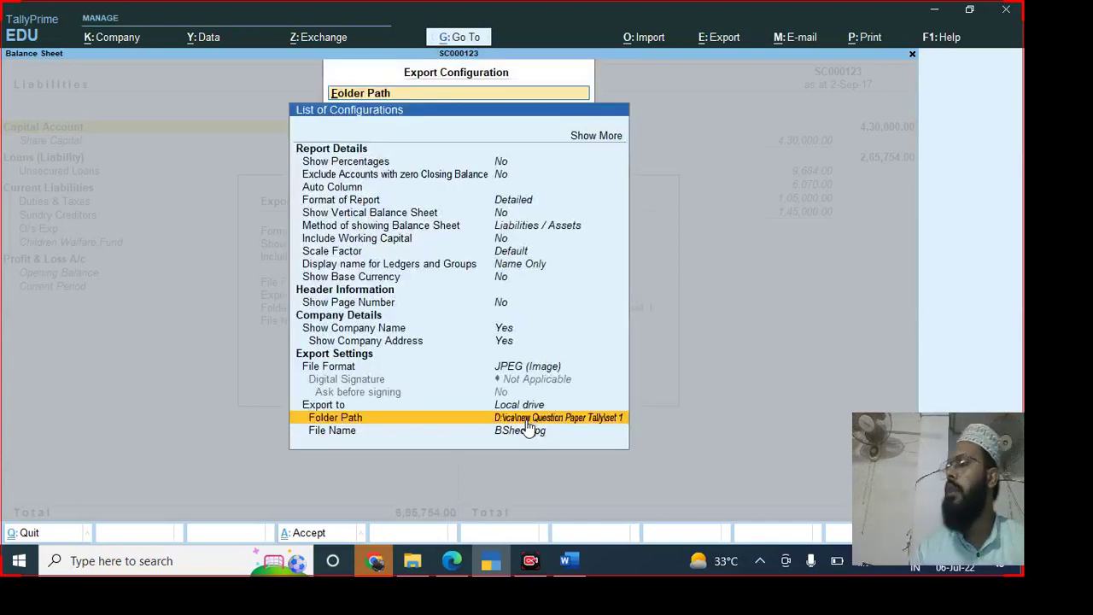
key(ctrl+a)
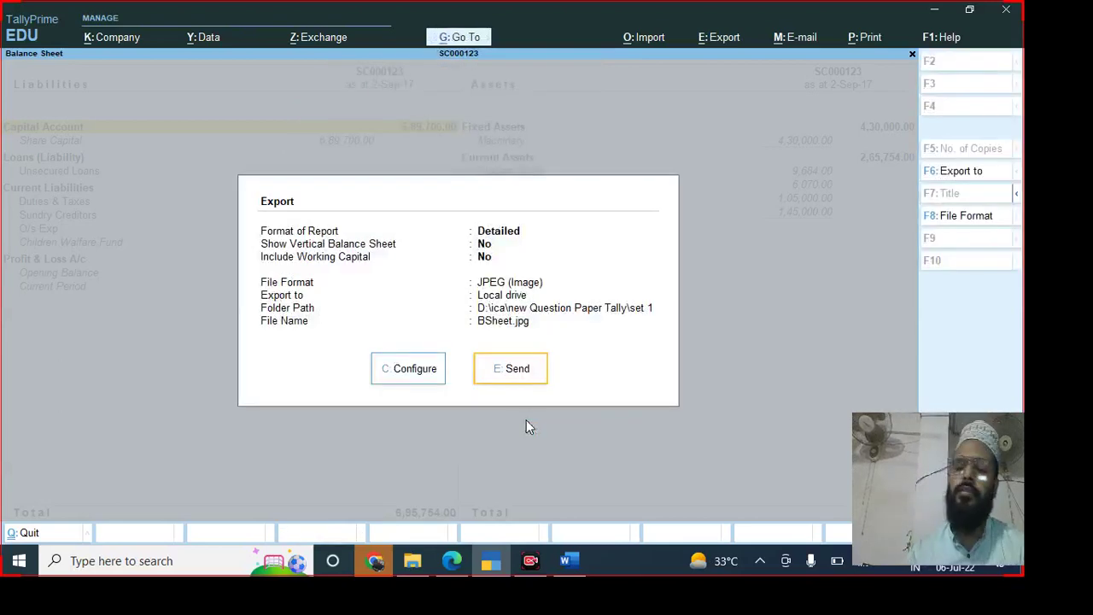
- Export the Balance Sheet, then switch to File Explorer and open the BSheet image in the set 1 folder
key(Return)
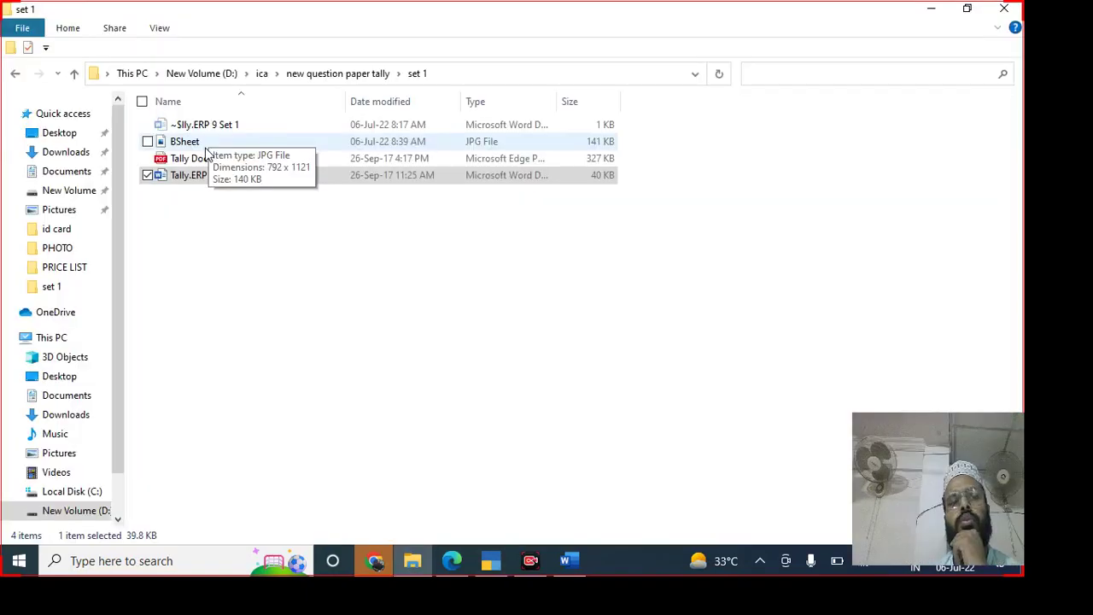
double_click(206, 145)
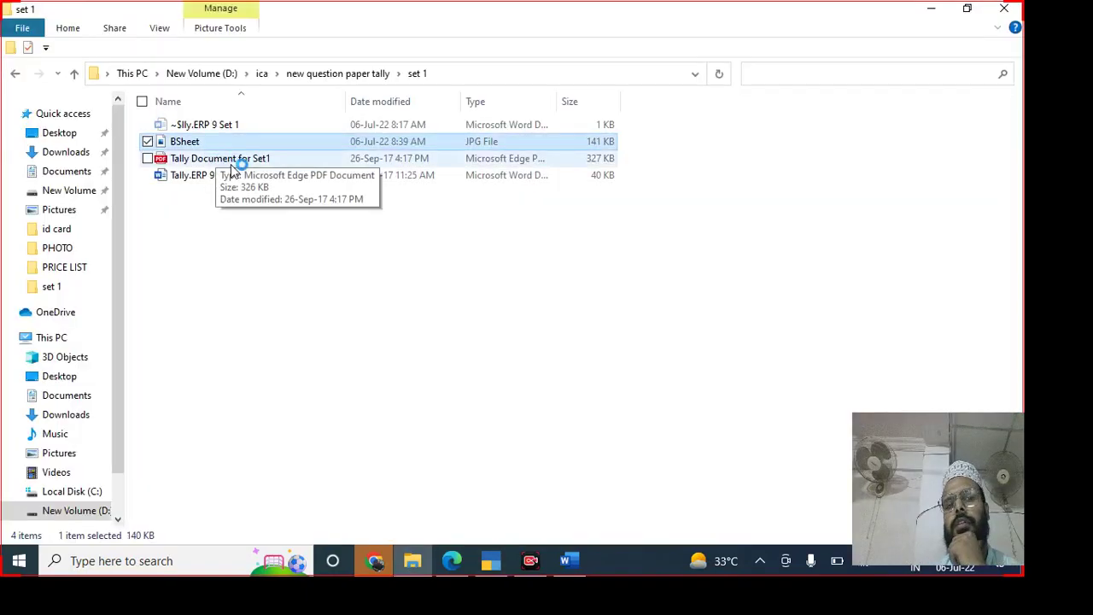